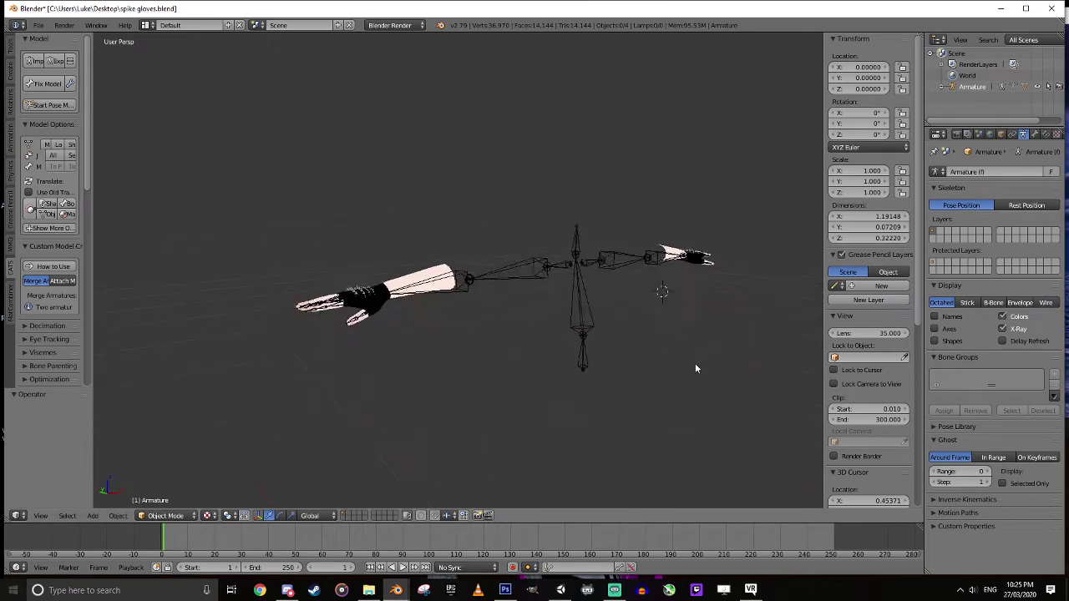
- Switch to the Blender window with the winged avatar and inspect the model with its armature hidden and shown
mouse_move(410, 590)
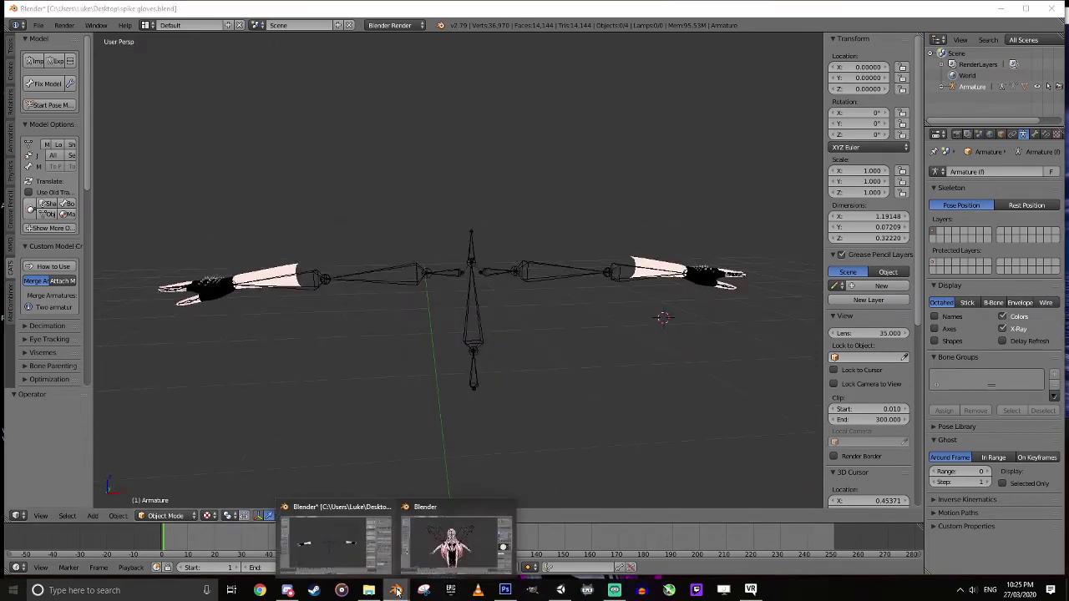
left_click(459, 535)
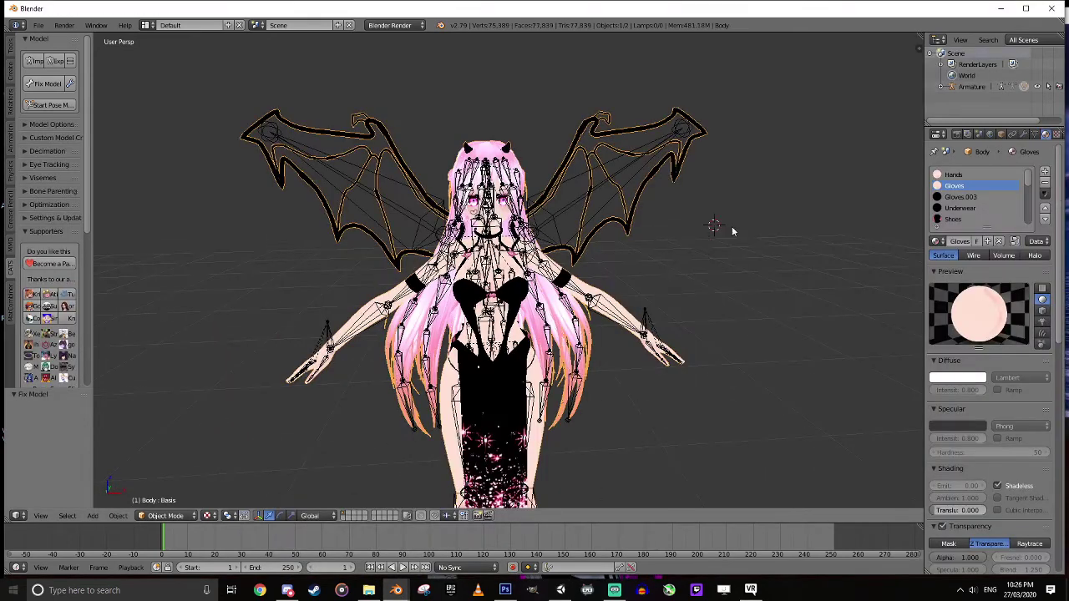
left_click(1037, 86)
middle_click_drag(701, 293, 668, 271)
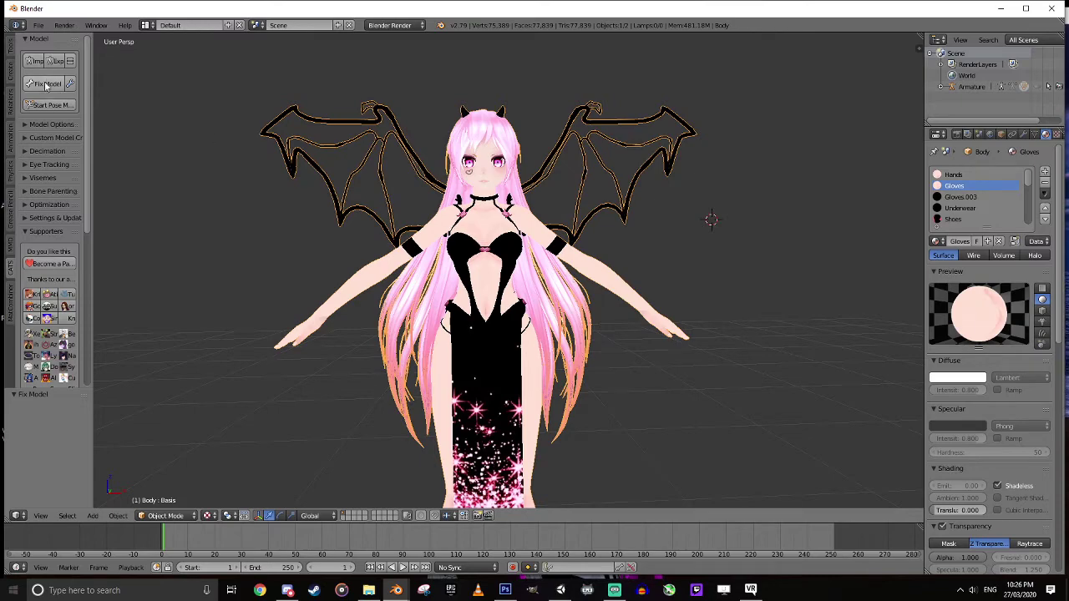
left_click(1037, 86)
middle_click_drag(208, 211, 257, 217)
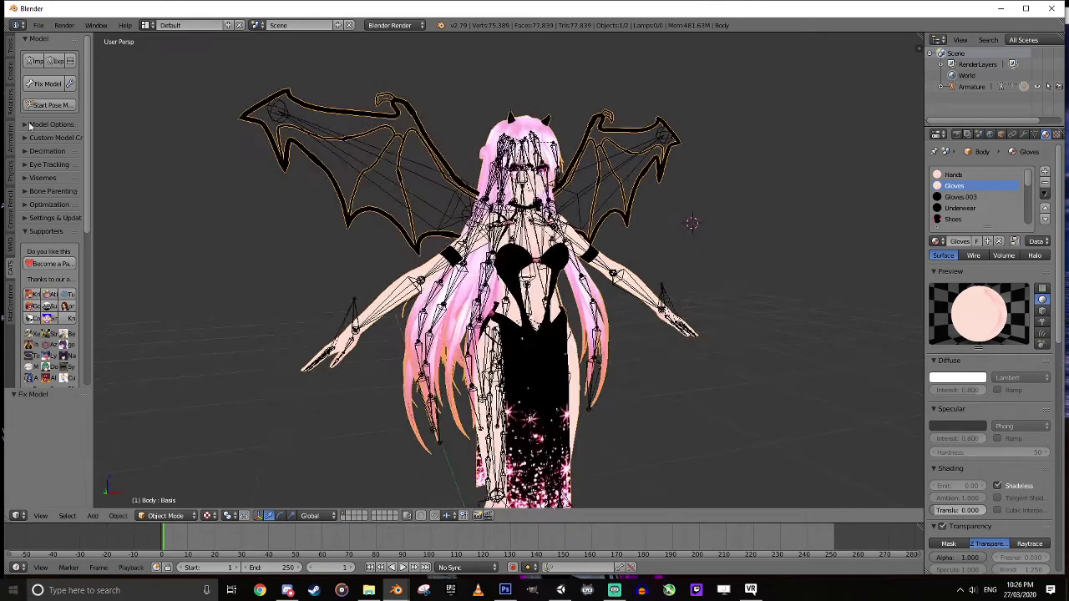
- Expand the CATS model options and translate all of the avatar's shape keys, bones, objects and materials
left_click(26, 125)
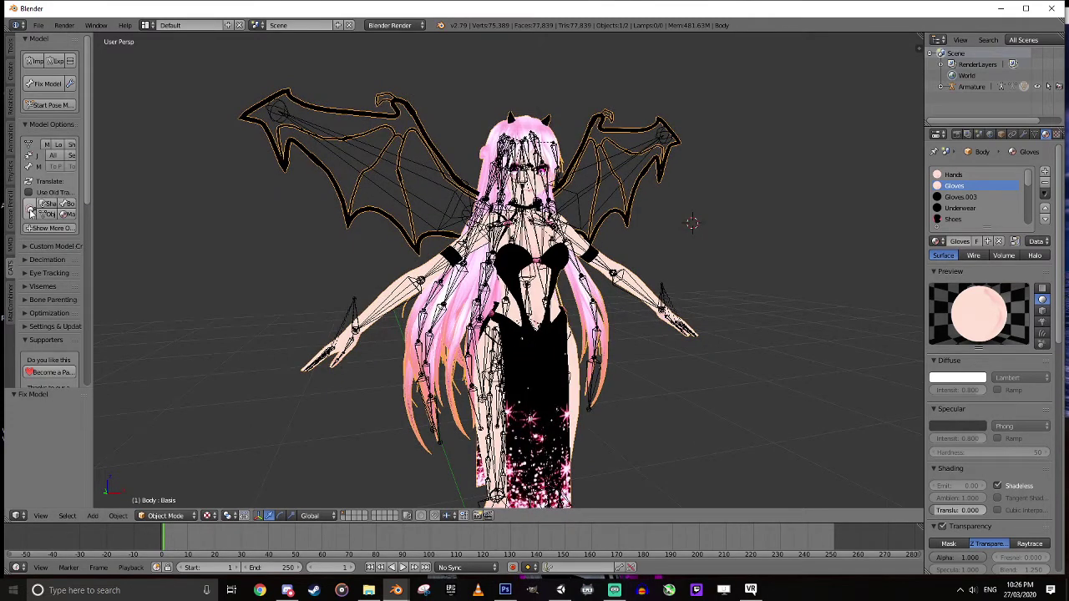
left_click(90, 229)
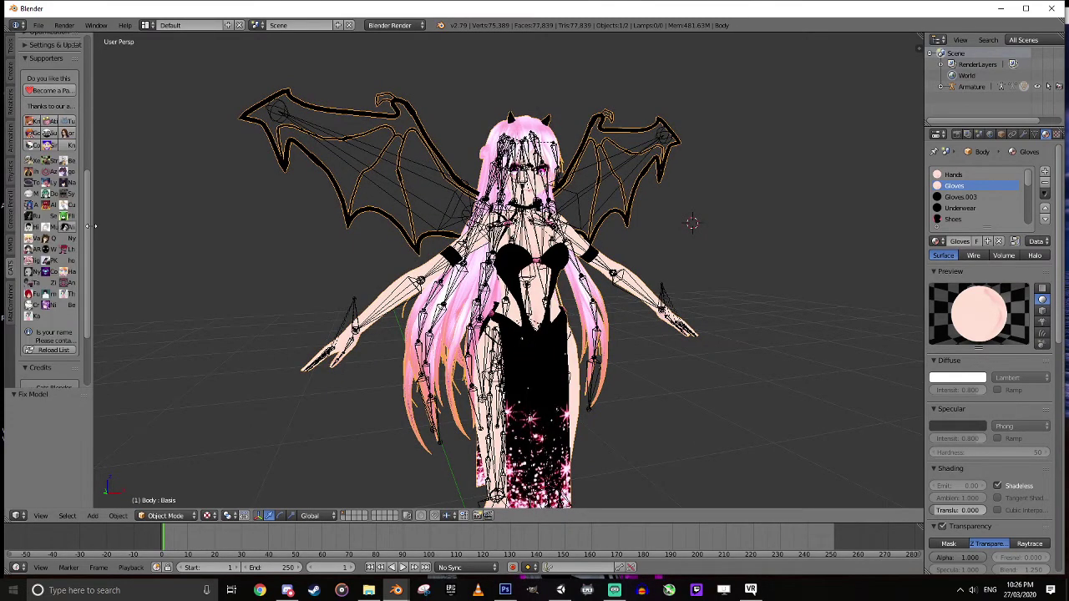
left_click_drag(92, 229, 90, 66)
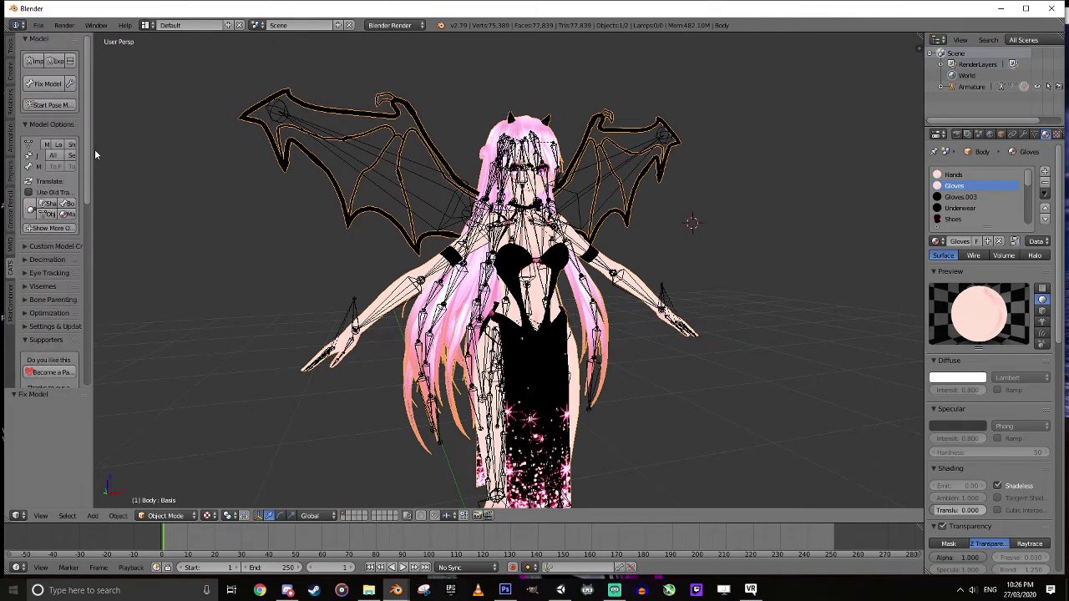
left_click_drag(90, 157, 134, 158)
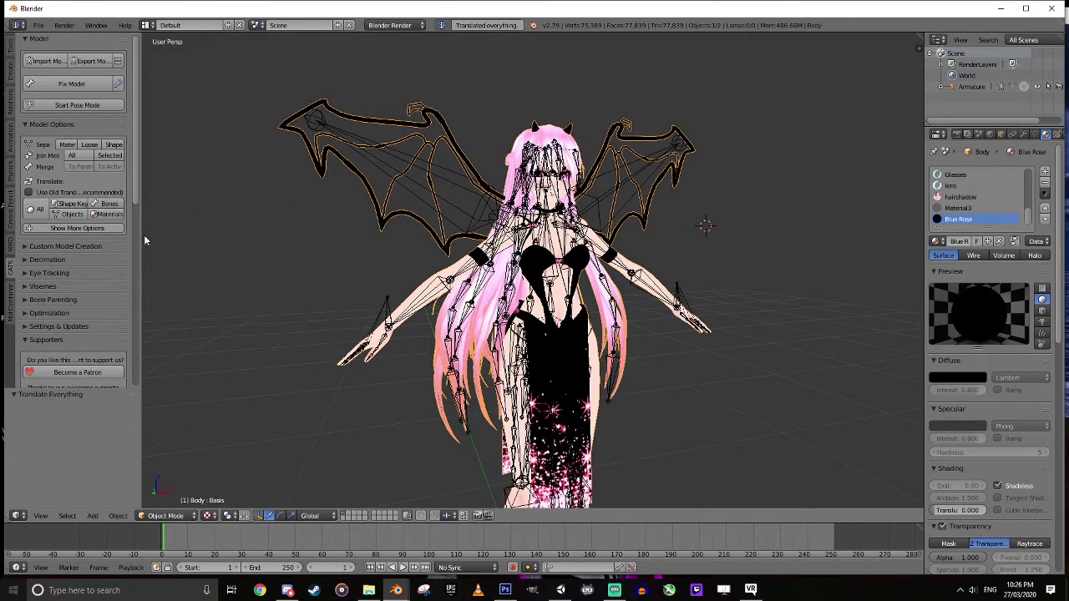
left_click_drag(142, 240, 117, 242)
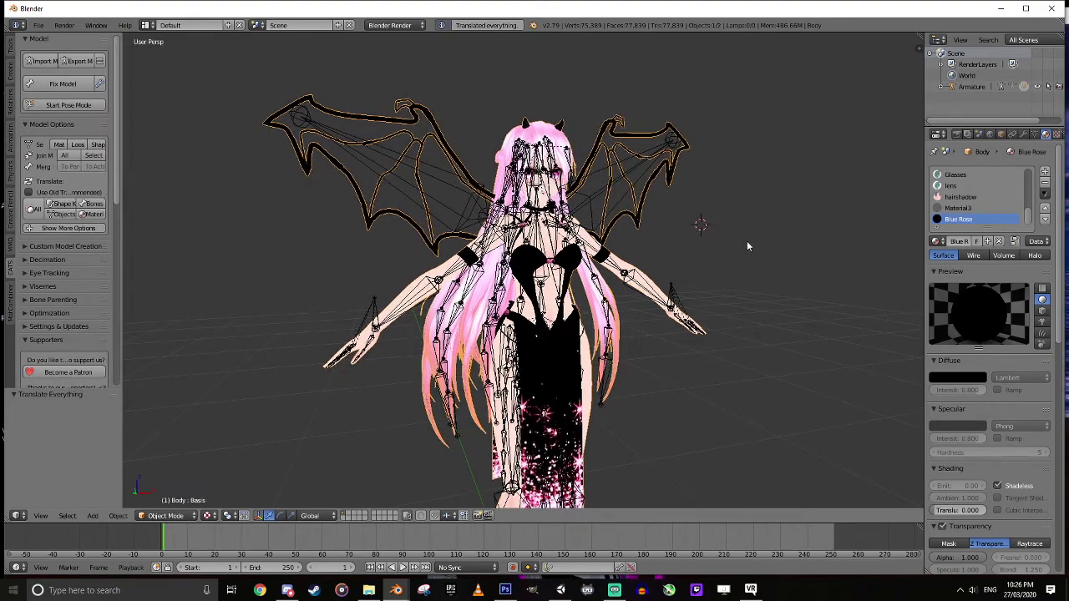
middle_click_drag(767, 248, 741, 261)
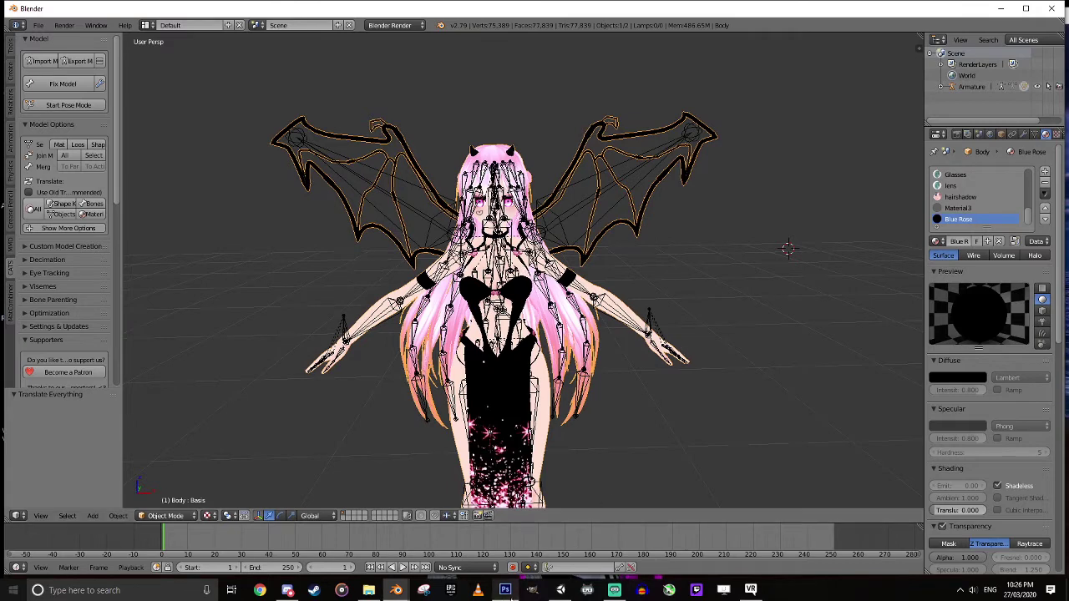
- Examine the glove armature's arm pose in the spike gloves file, and return to the avatar's Blender window
mouse_move(396, 590)
left_click(356, 543)
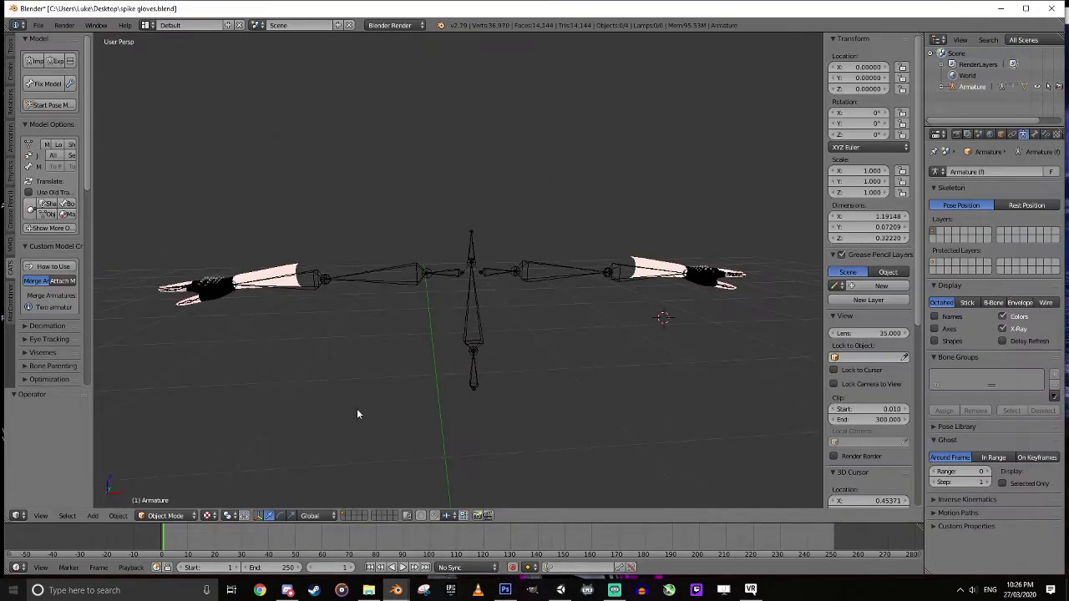
scroll(400, 338, "down", 4)
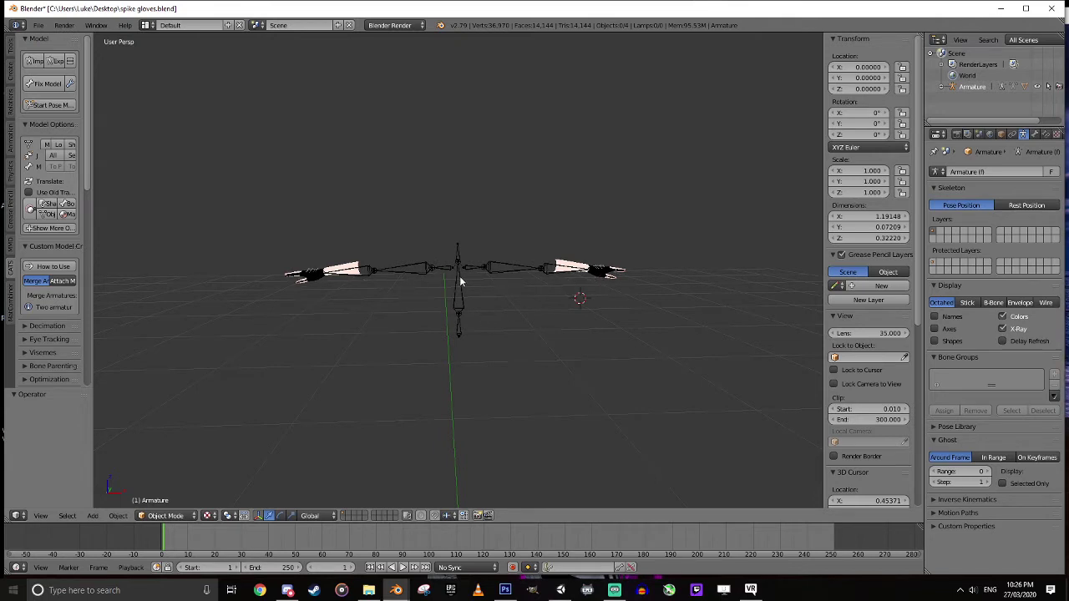
scroll(460, 276, "up", 3)
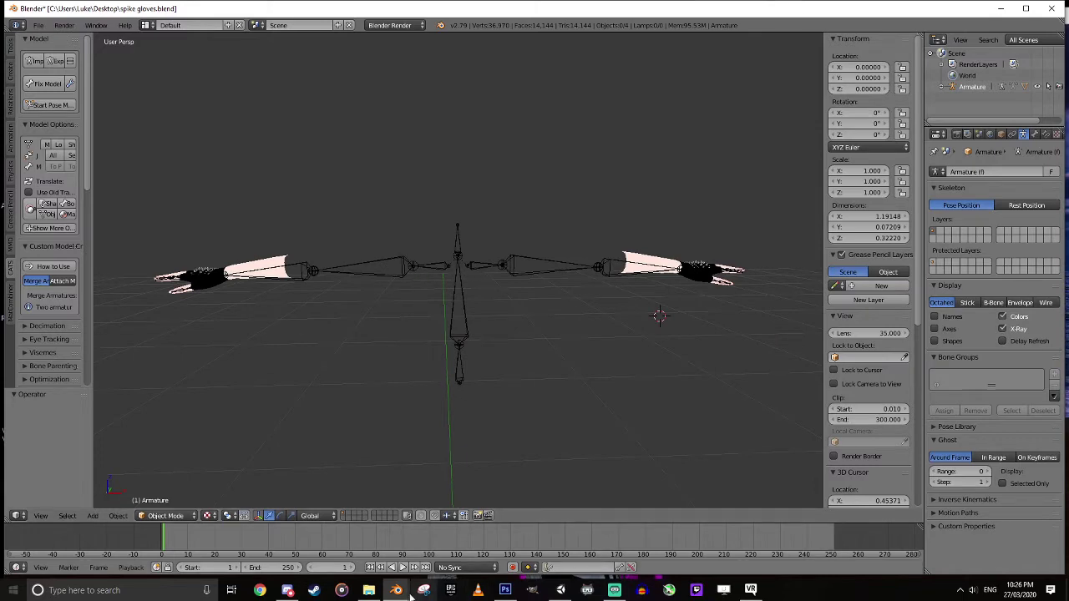
mouse_move(396, 591)
left_click(459, 535)
- Start CATS pose mode and rotate the avatar's right shoulder bone 10° about the global Y axis
scroll(461, 468, "up", 5)
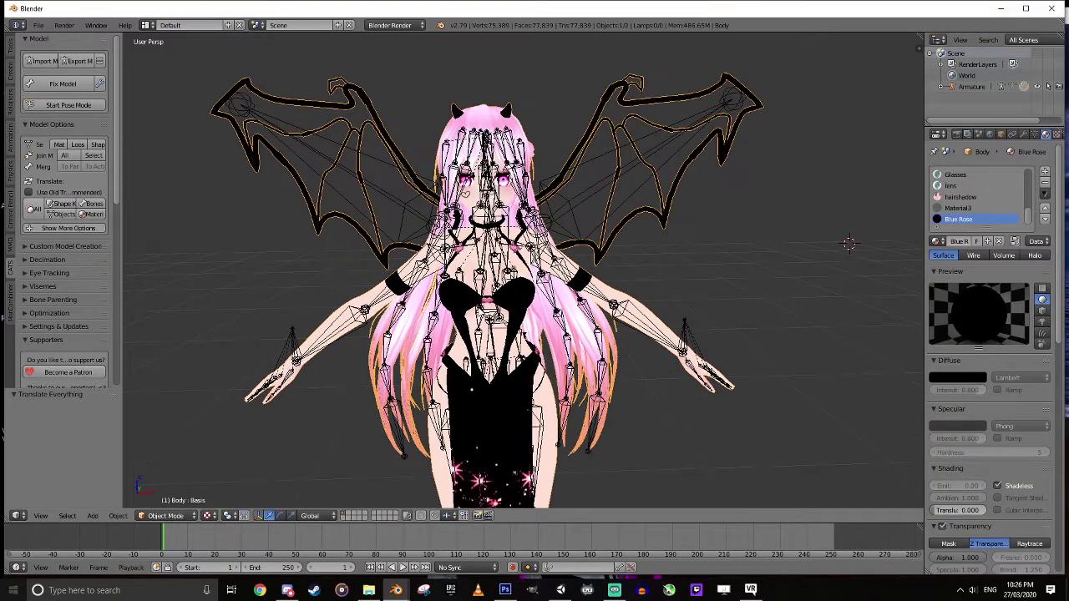
left_click(69, 105)
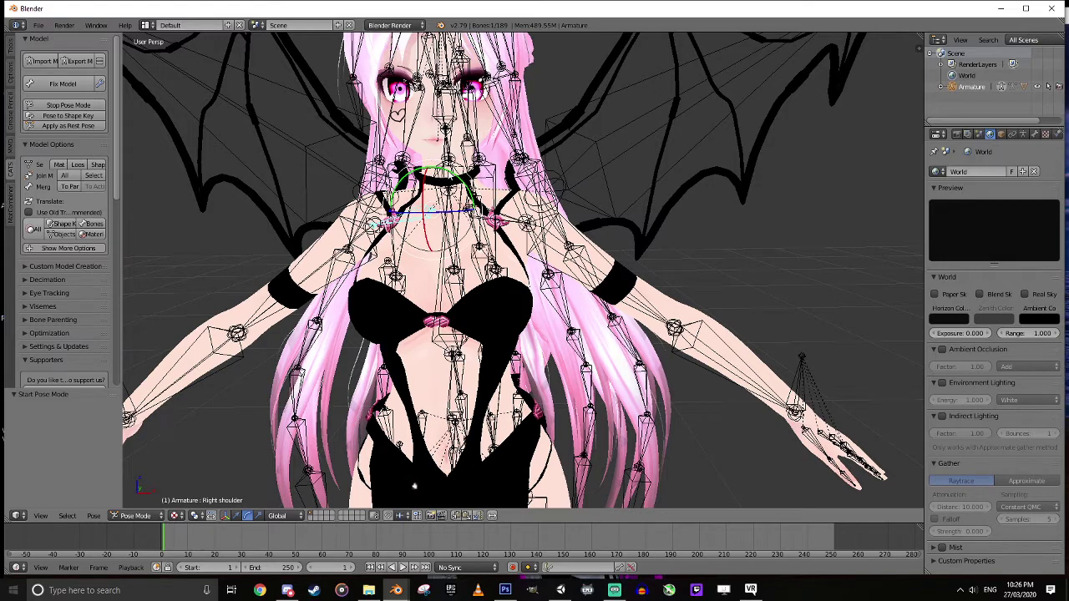
key("r")
key("5")
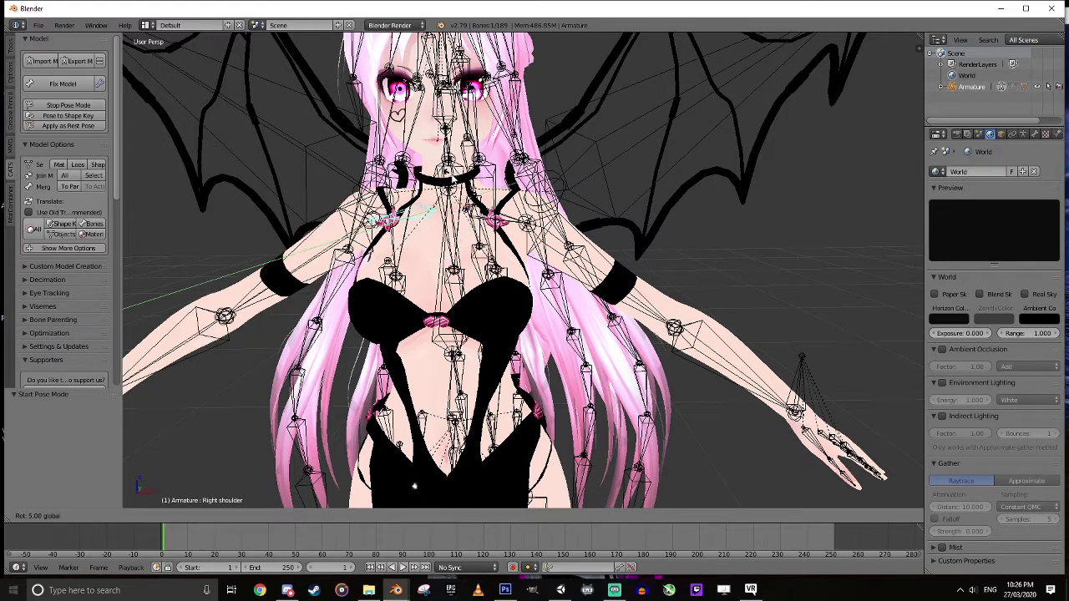
key("0")
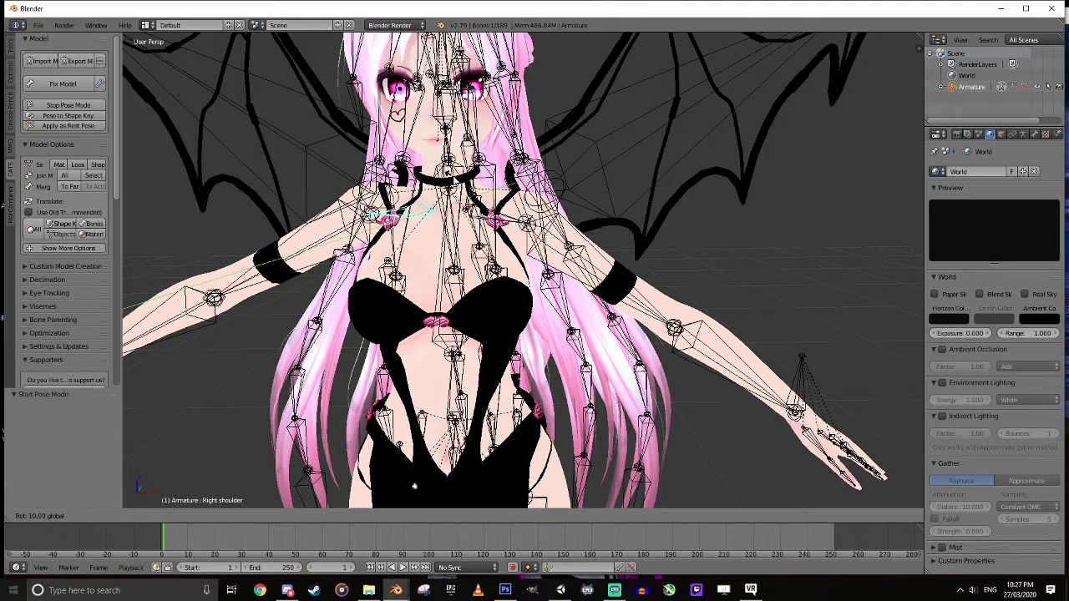
key("Return")
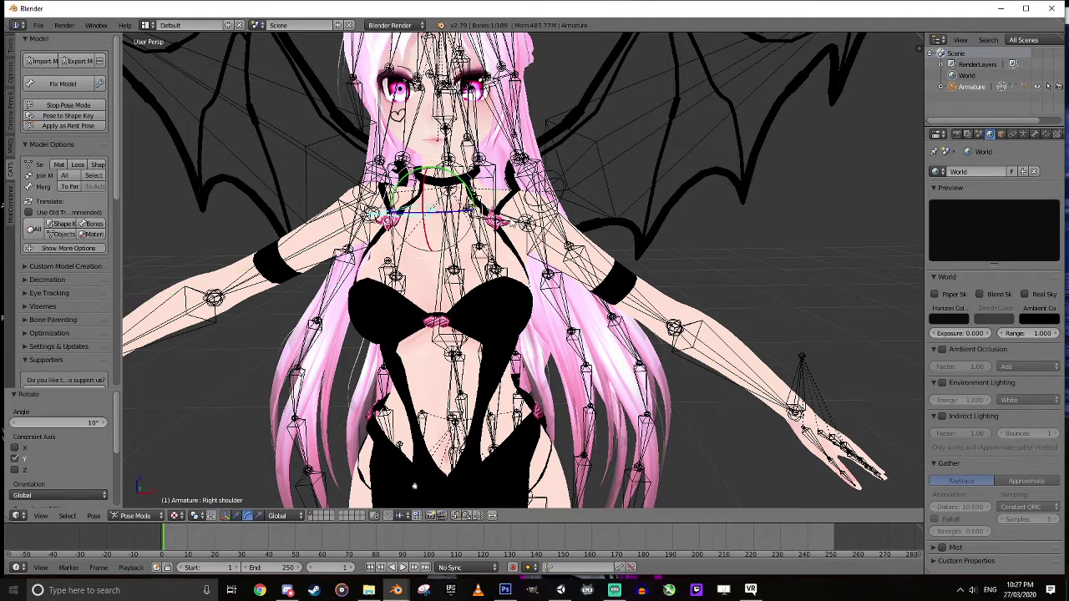
- Rotate the left shoulder bone -10° about the global Y axis
right_click(511, 222)
left_click_drag(507, 202, 503, 190, "ctrl")
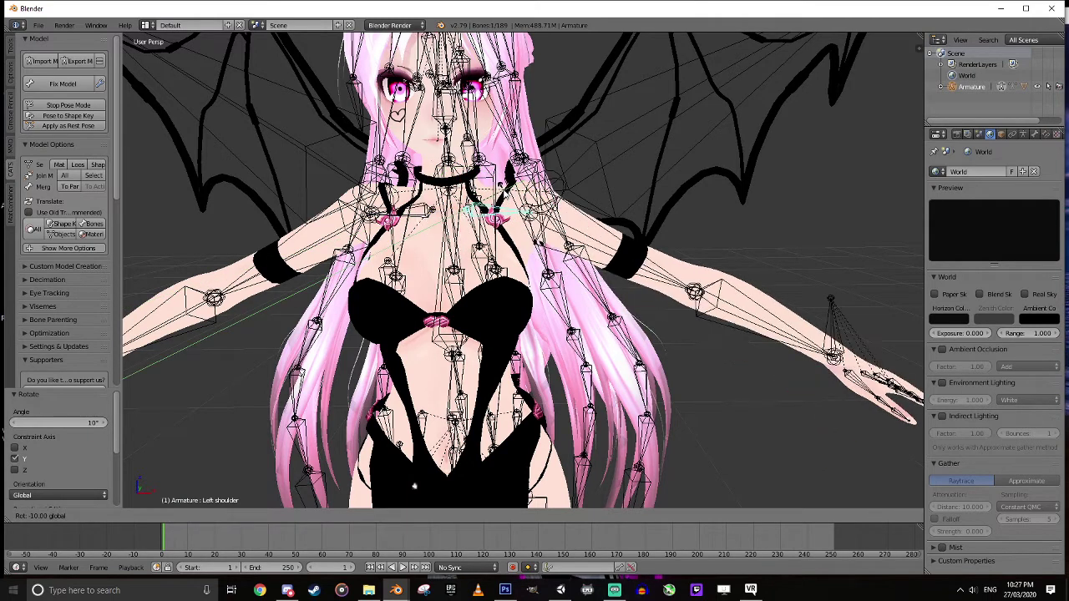
key("Return")
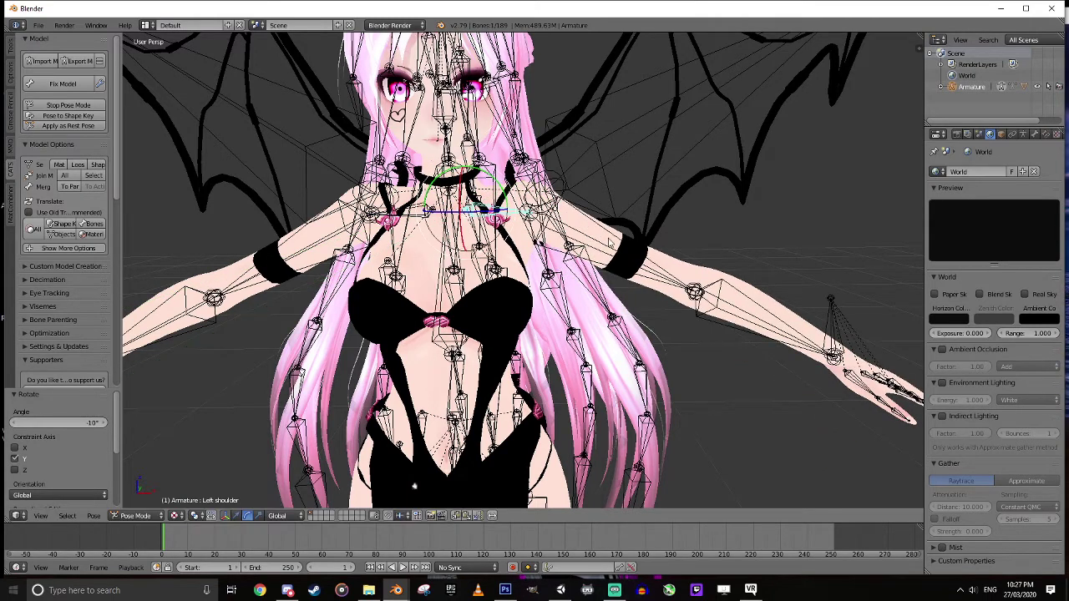
- Rotate the left arm bone -25° about the global Y axis
right_click(599, 249)
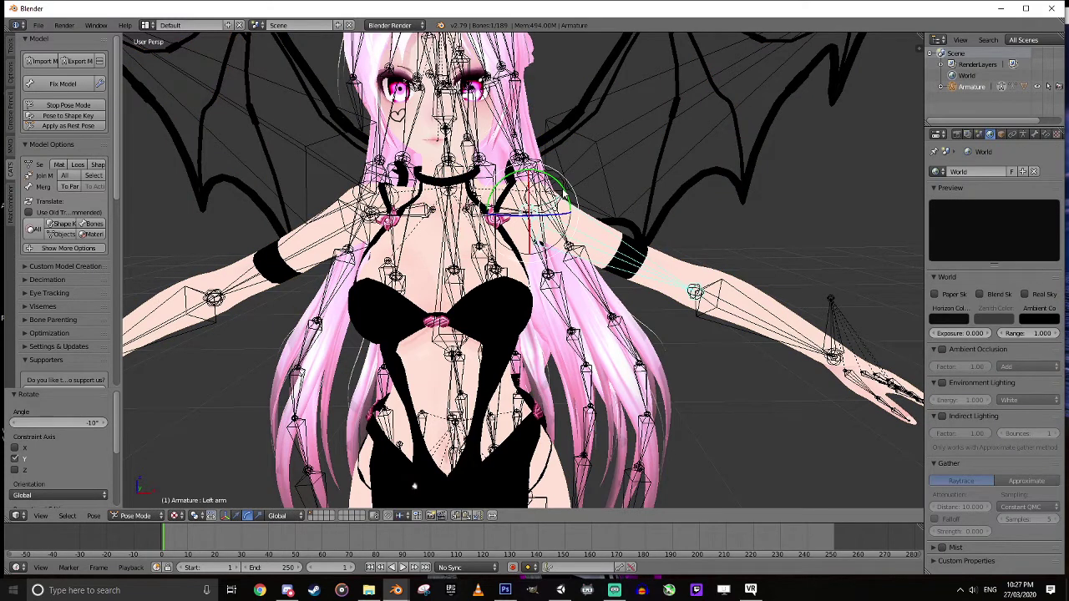
key("r")
key("minus")
key("1")
key("5")
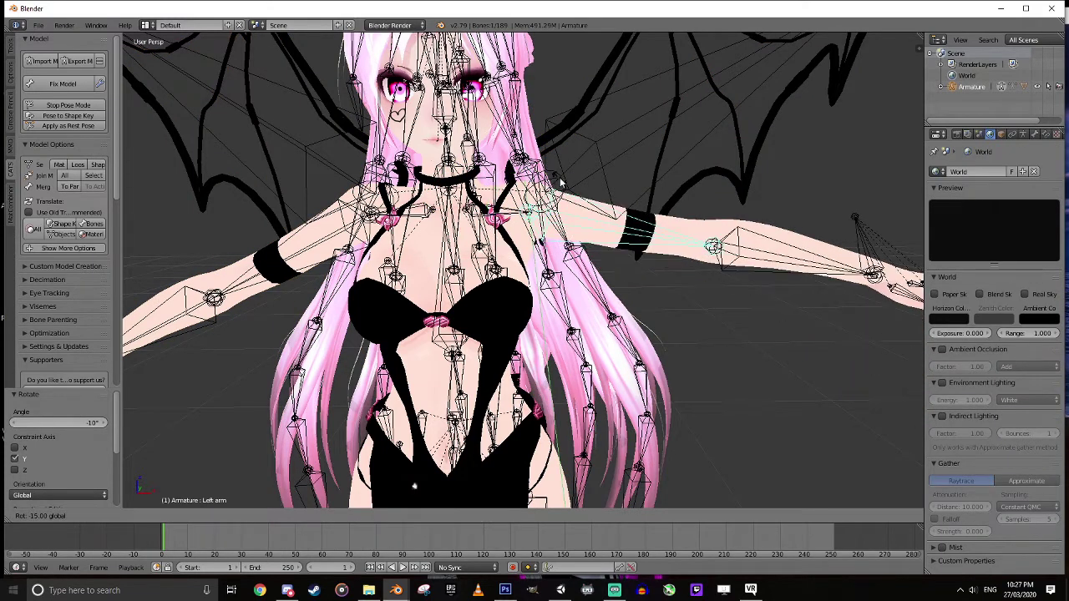
key("BackSpace")
key("BackSpace")
key("2")
key("0")
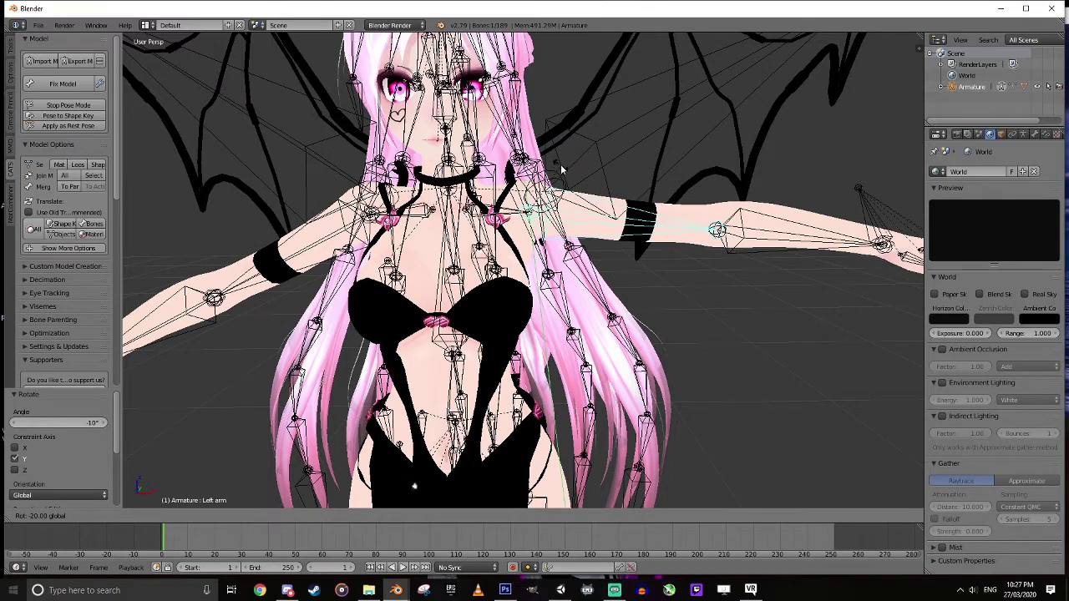
key("BackSpace")
key("5")
key("Return")
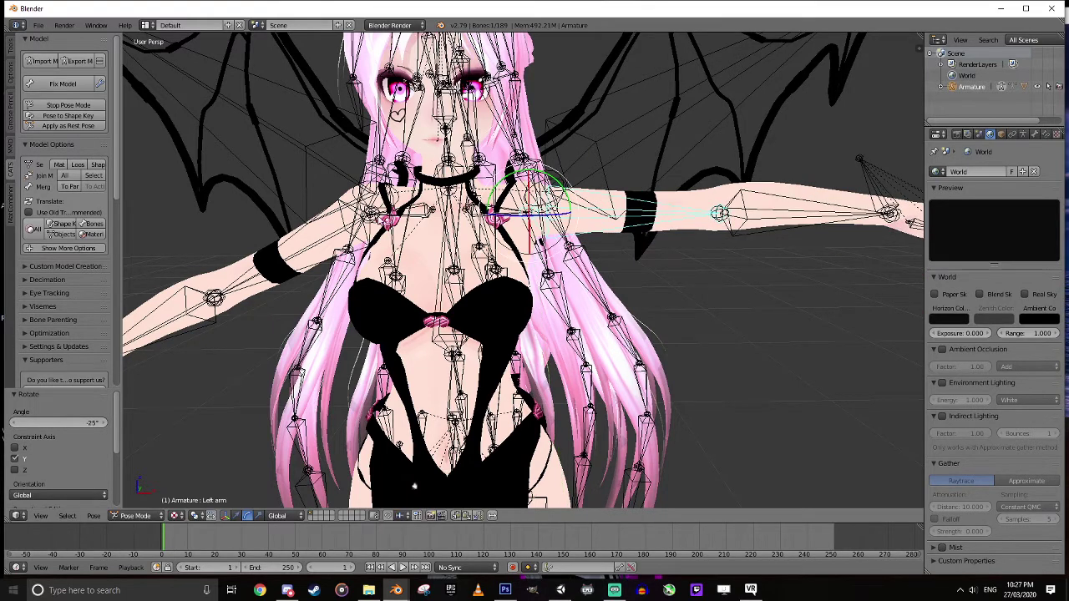
- Rotate the right arm bone 25° about the global Y axis
right_click(311, 243)
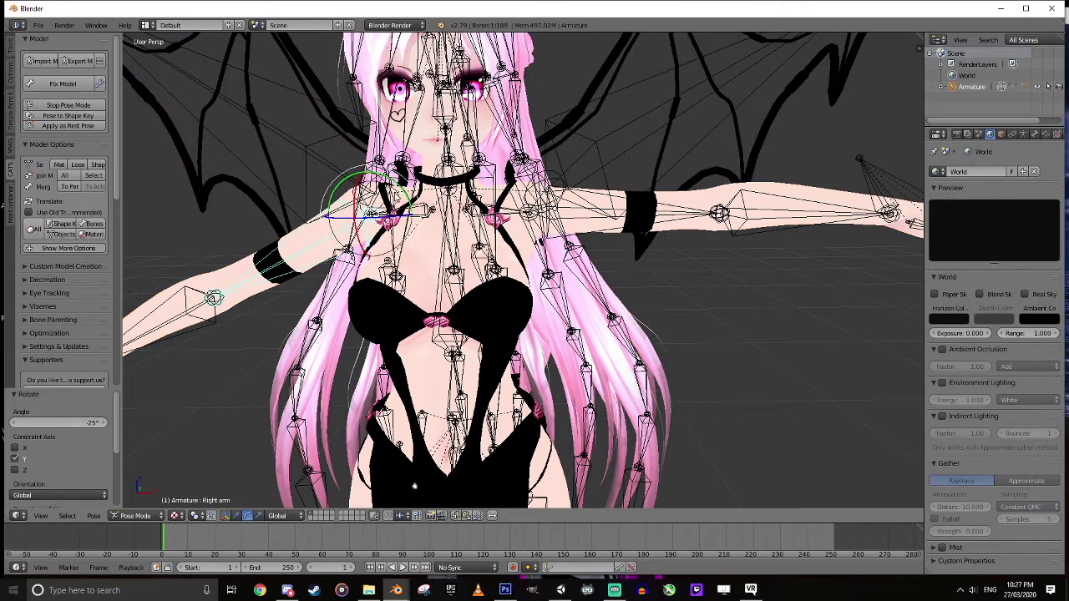
key("r")
key("2")
key("0")
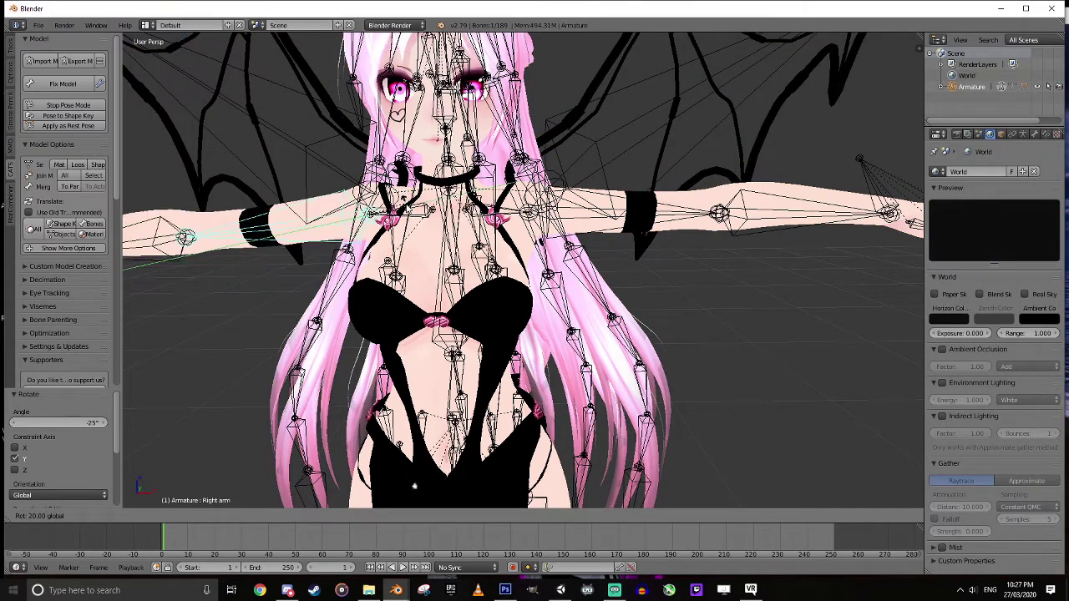
key("BackSpace")
key("5")
key("Return")
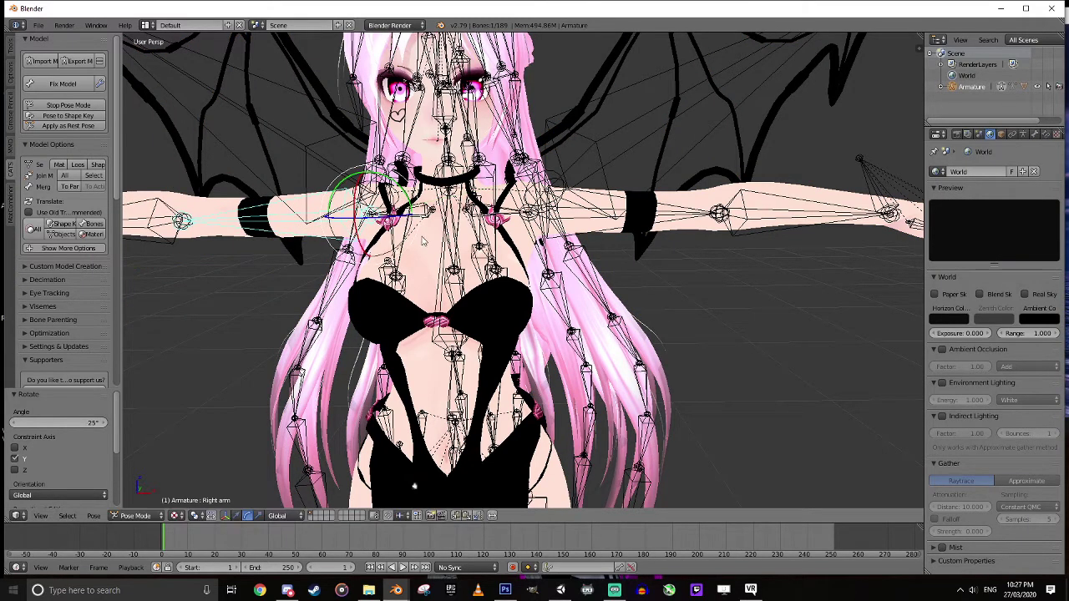
- Check the straightened arms and apply the current pose as the avatar's rest pose
scroll(441, 260, "down", 3)
scroll(534, 298, "up", 2)
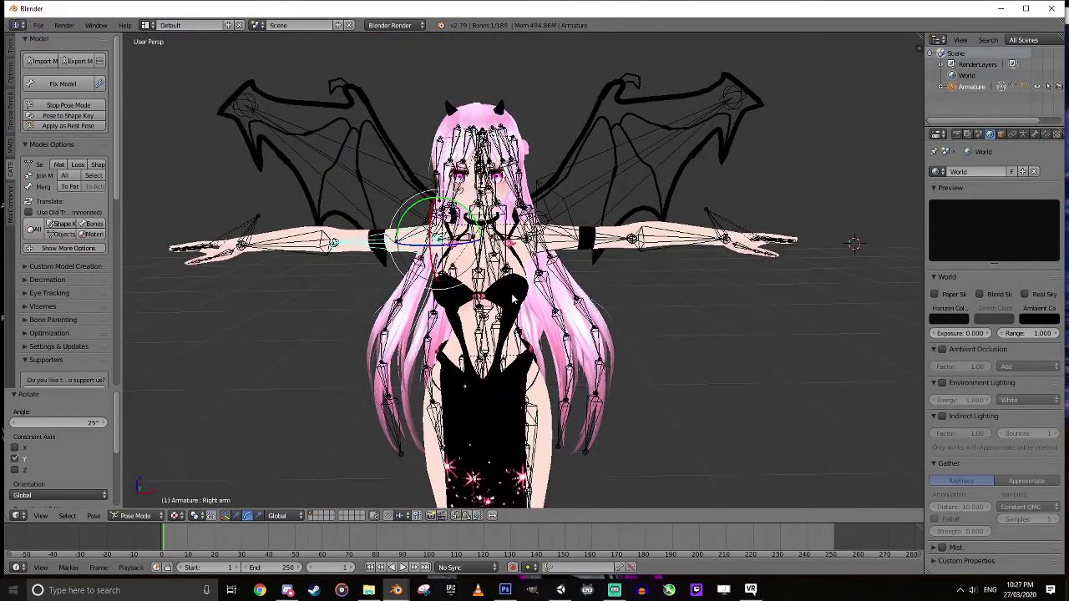
middle_click_drag(368, 300, 315, 292)
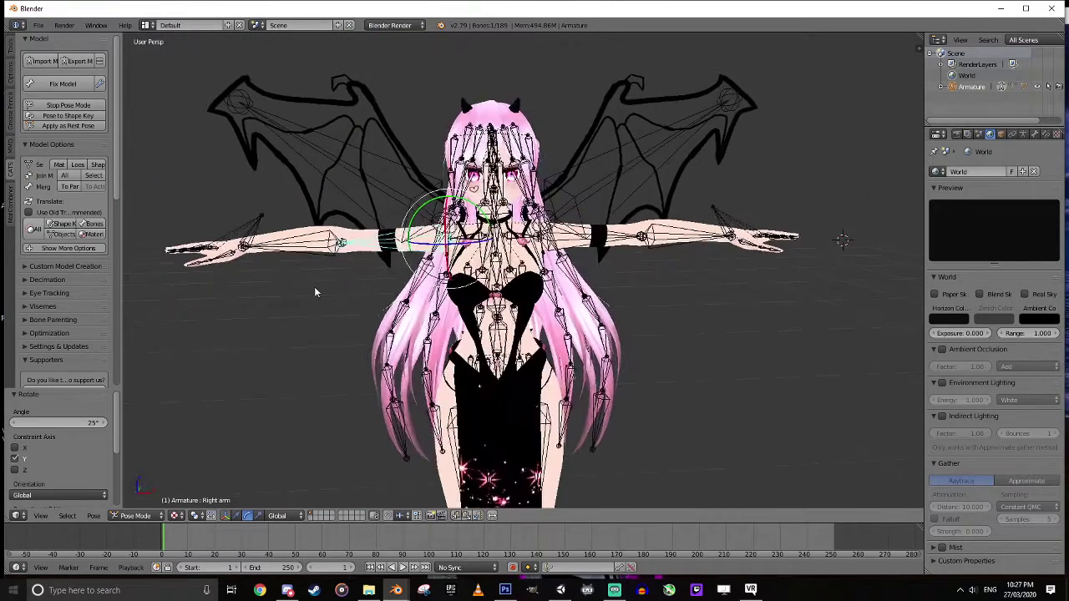
left_click(65, 126)
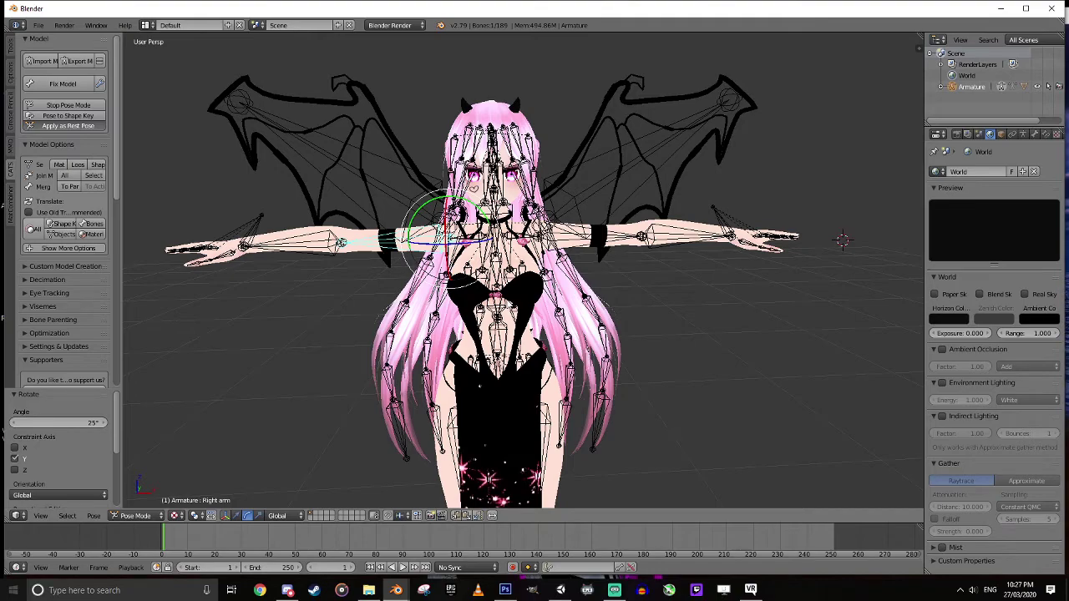
scroll(679, 275, "up", 2)
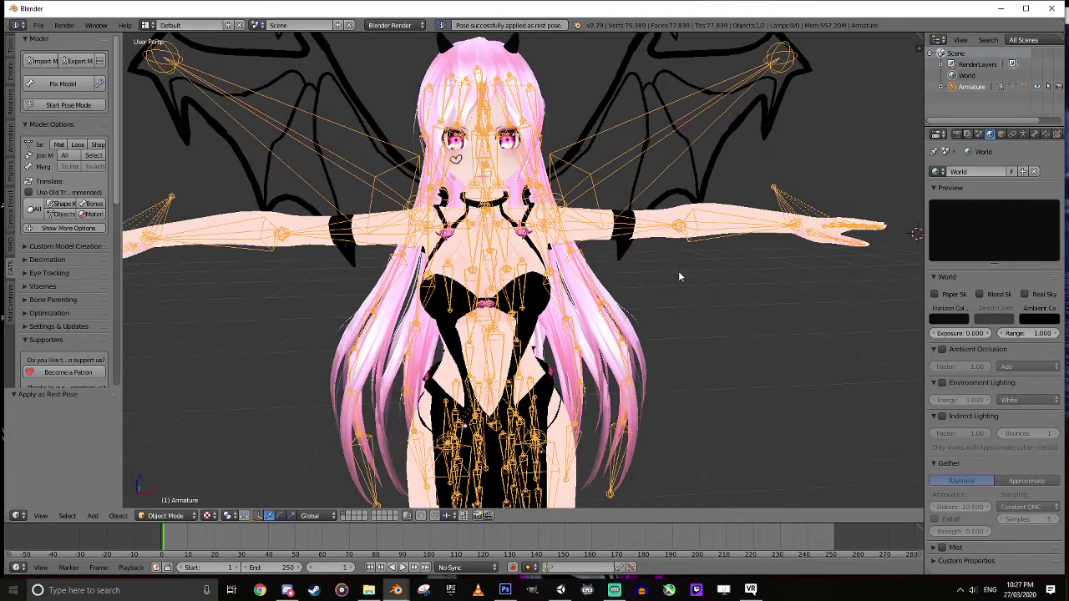
- Enter edit mode on the armature and move the tip of the right wrist bone about -0.069 along the global X axis
middle_click_drag(700, 282, 748, 284)
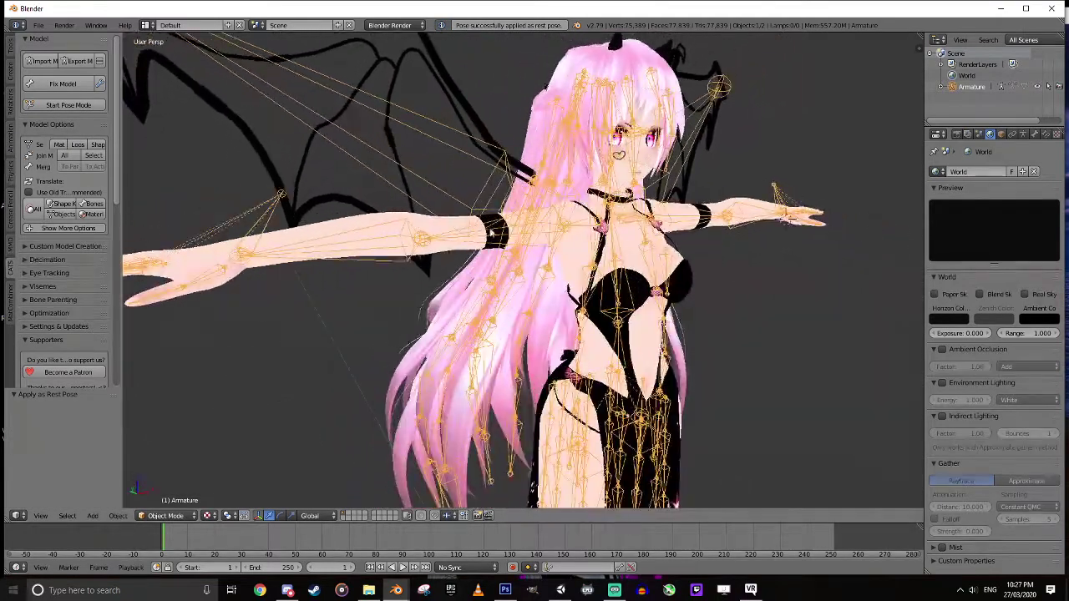
right_click(283, 197)
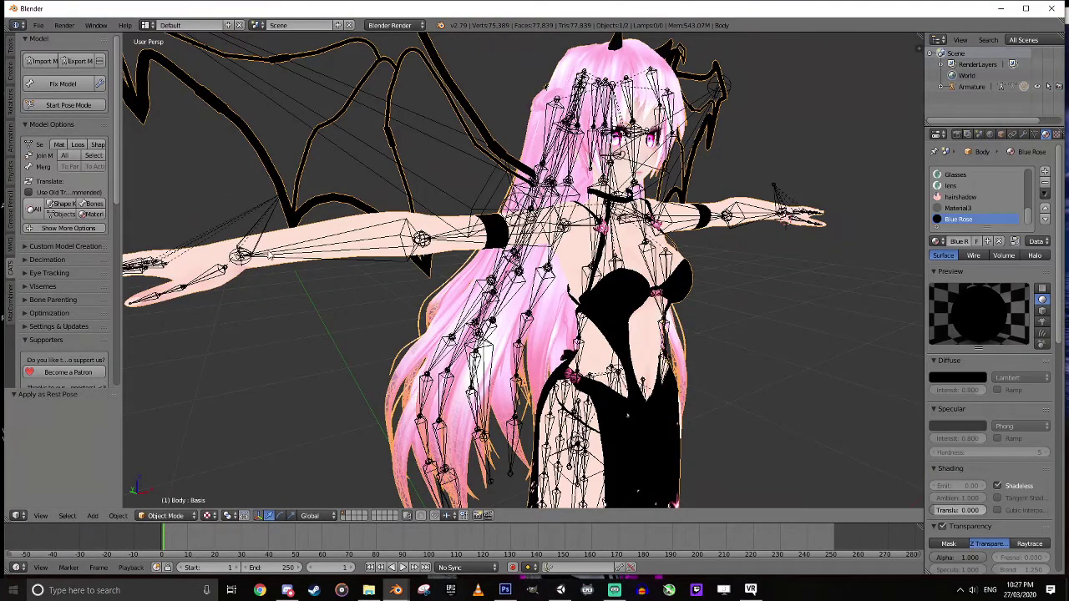
right_click(280, 260)
right_click(381, 256)
right_click(406, 250)
key("Tab")
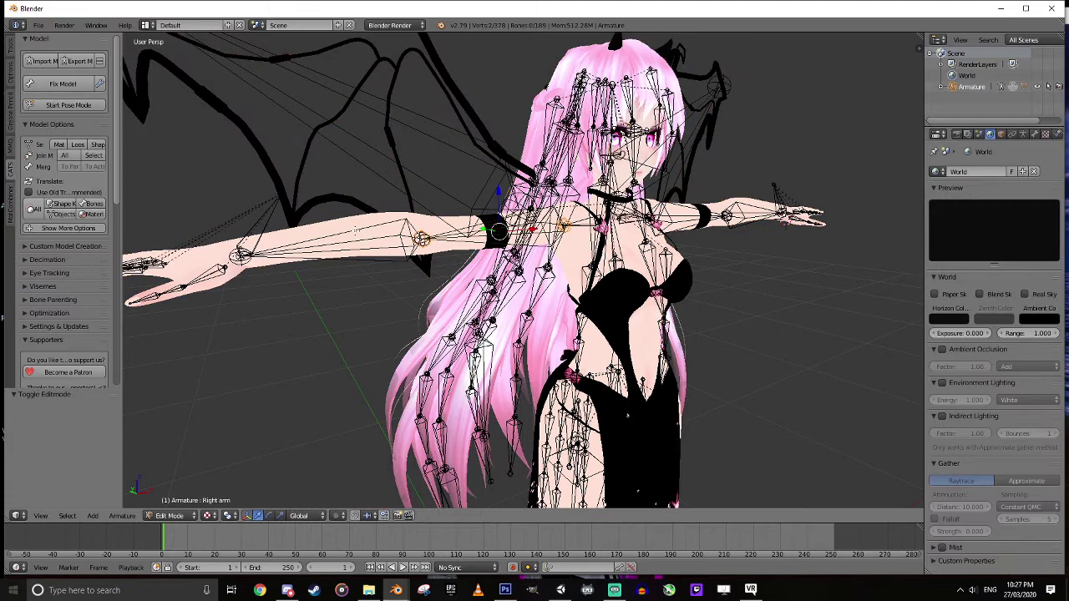
right_click(279, 194)
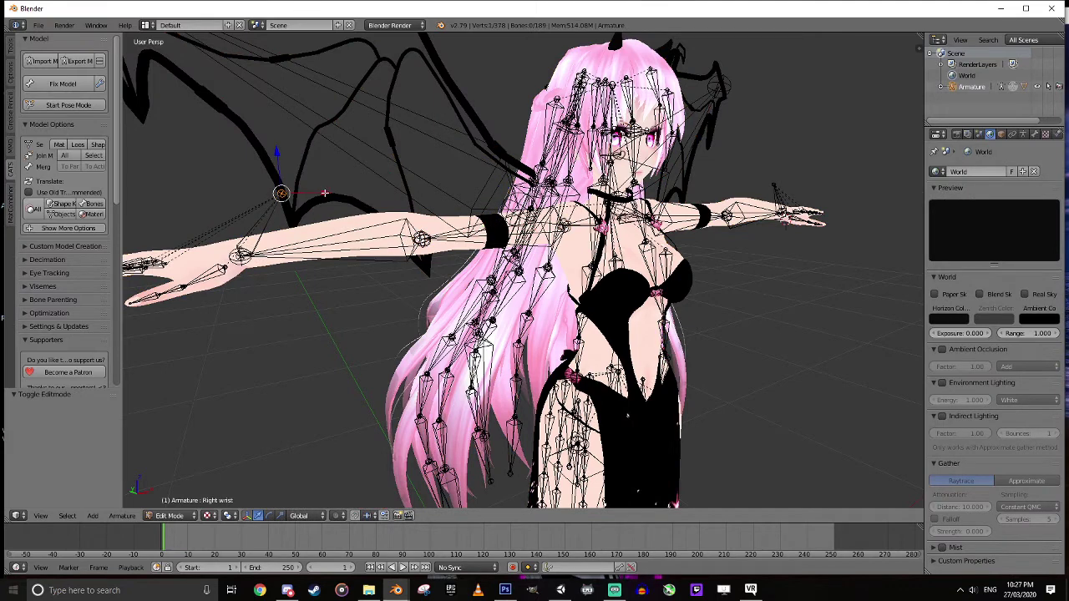
left_click_drag(325, 193, 260, 191, "shift")
key("ctrl+z")
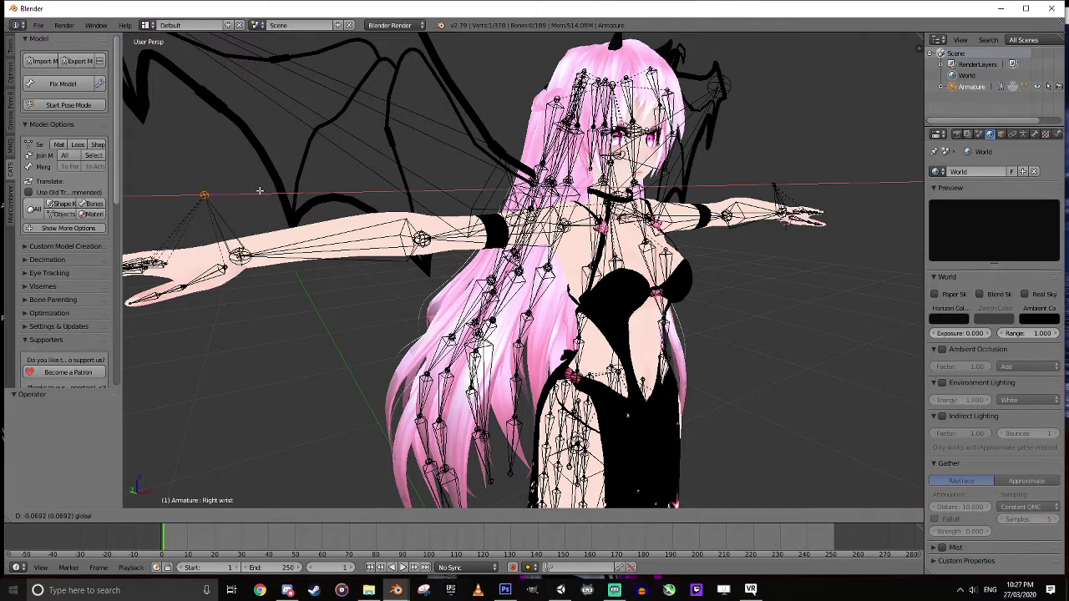
left_click(260, 191)
- Lower the right wrist bone's tip about 0.067 along Z and shift it a further -0.018 along X into the hand
key("g")
key("z")
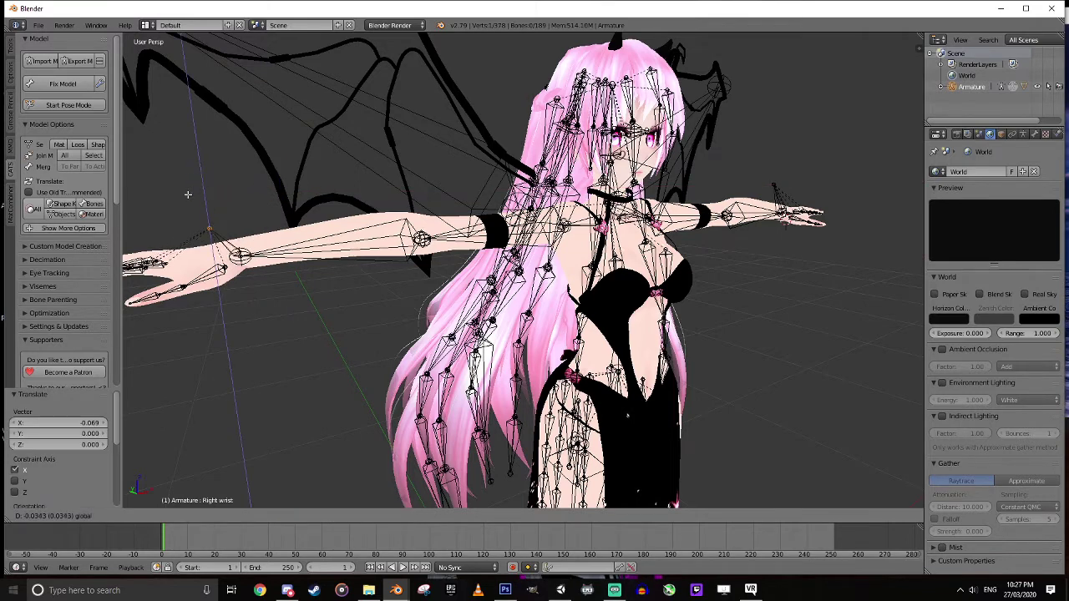
left_click(189, 216)
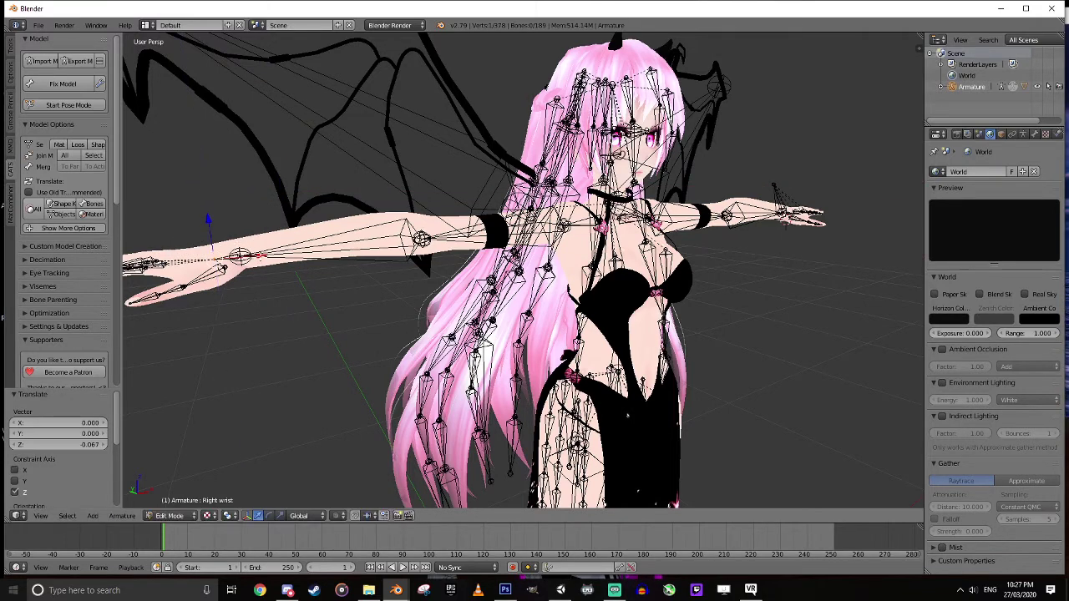
left_click_drag(257, 255, 242, 258)
middle_click_drag(242, 258, 449, 284)
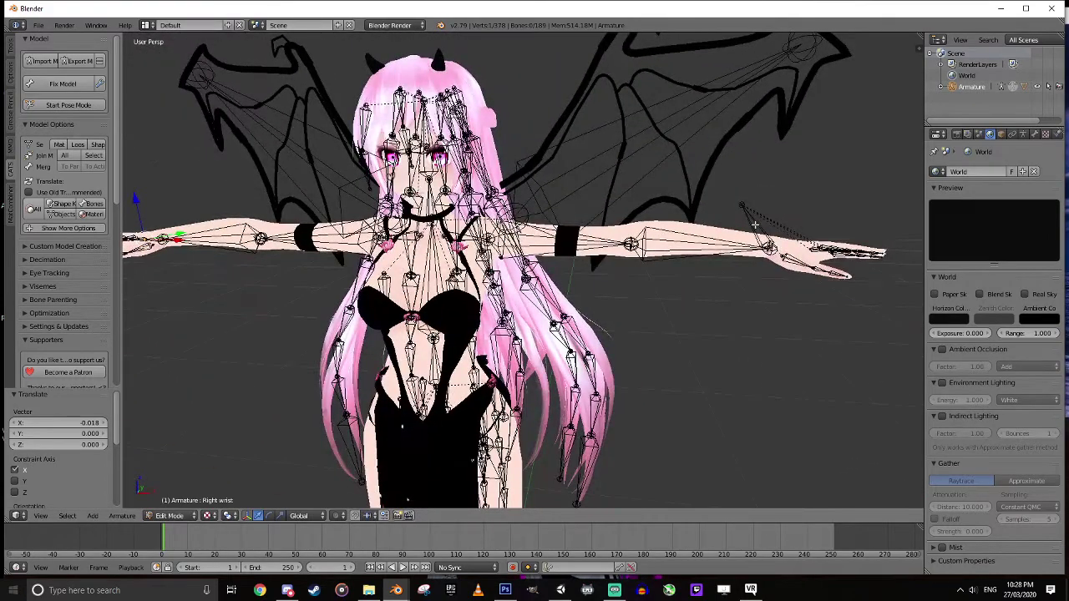
key("Tab")
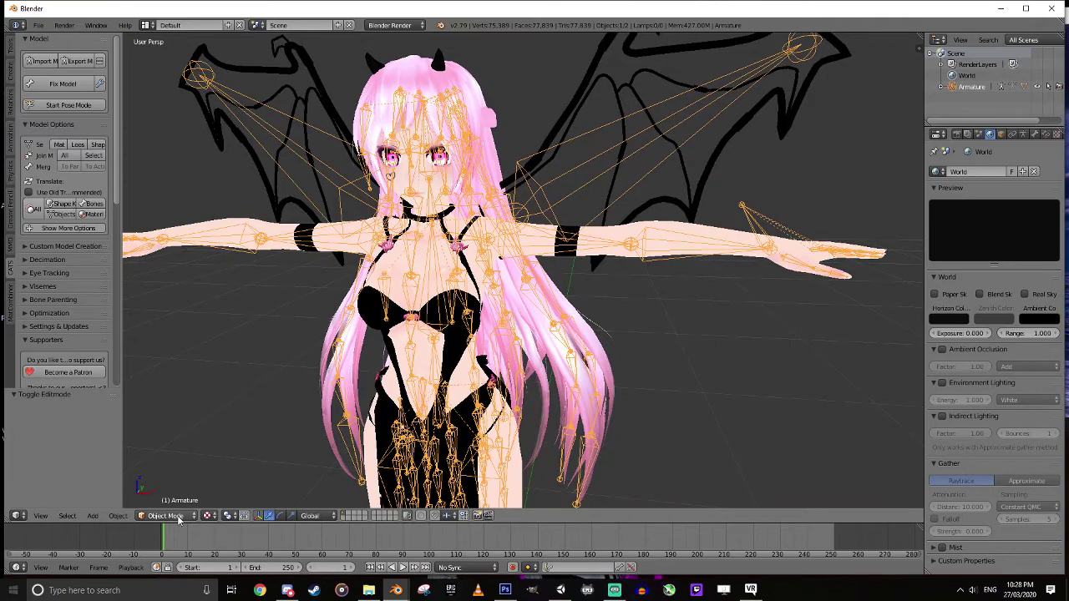
right_click(668, 140)
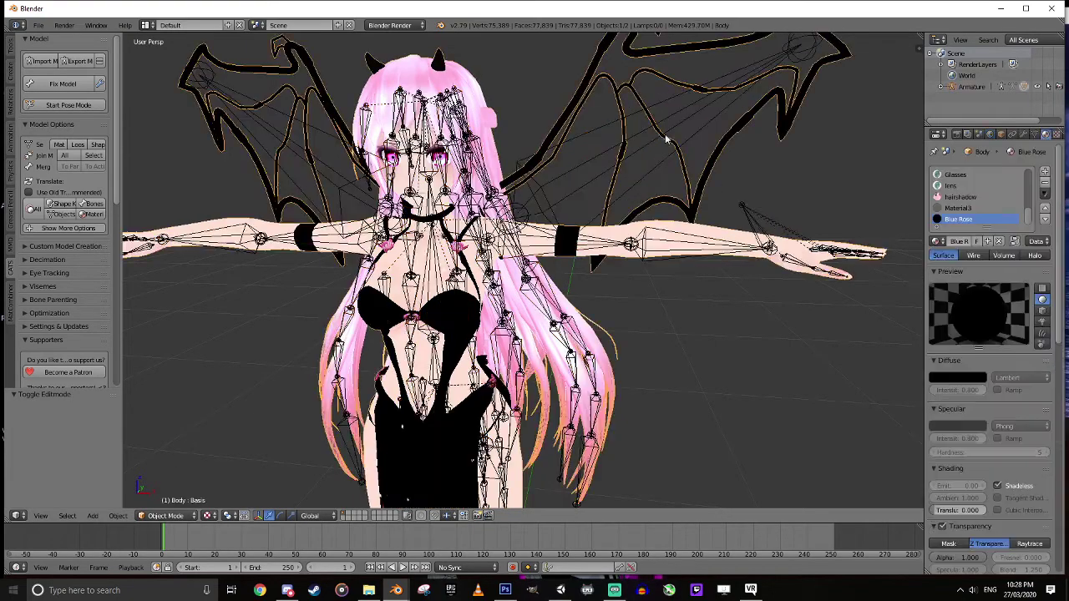
right_click(773, 226)
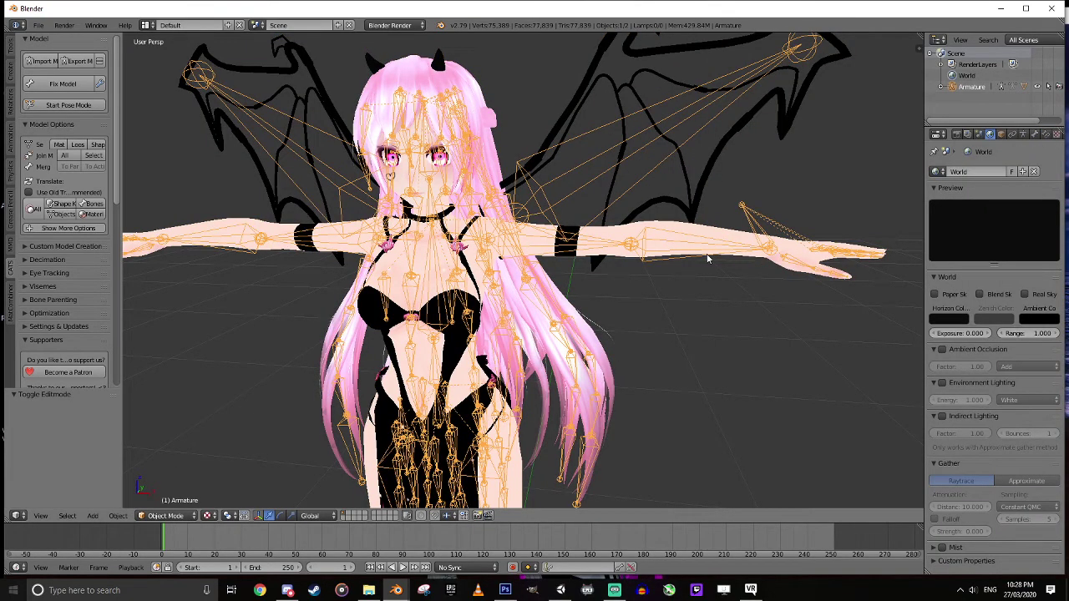
key("Tab")
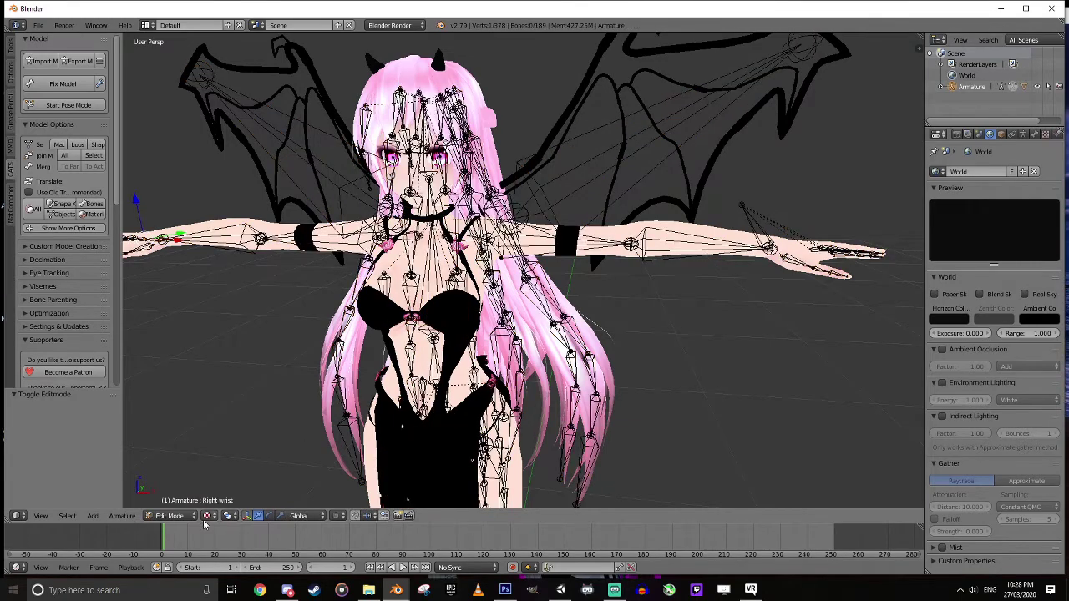
- Move the tip of the left wrist bone about 0.076 along the global X axis
right_click(742, 203)
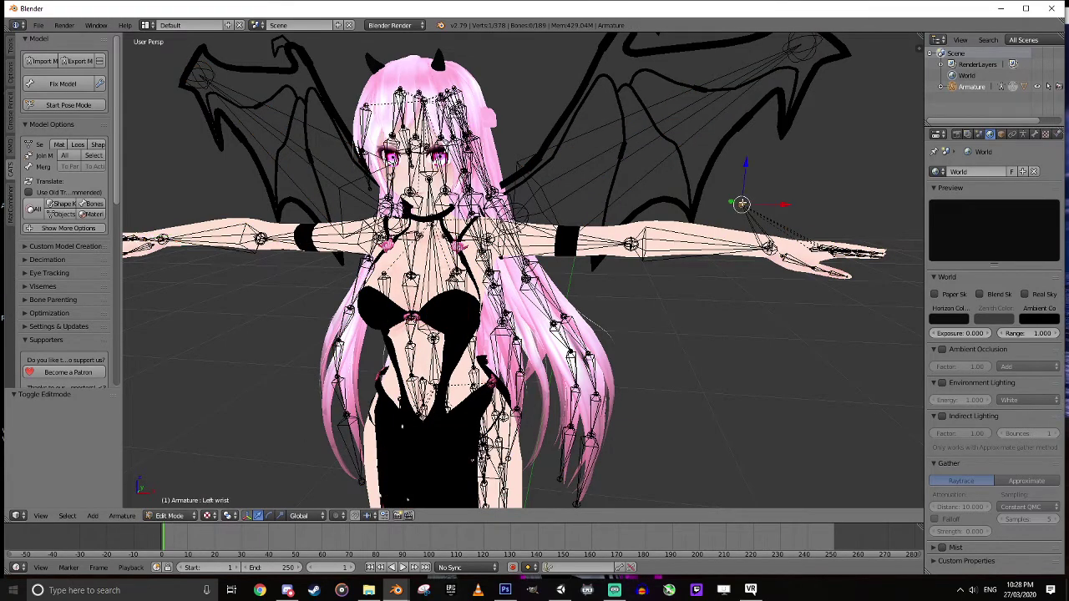
scroll(742, 205, "up", 2)
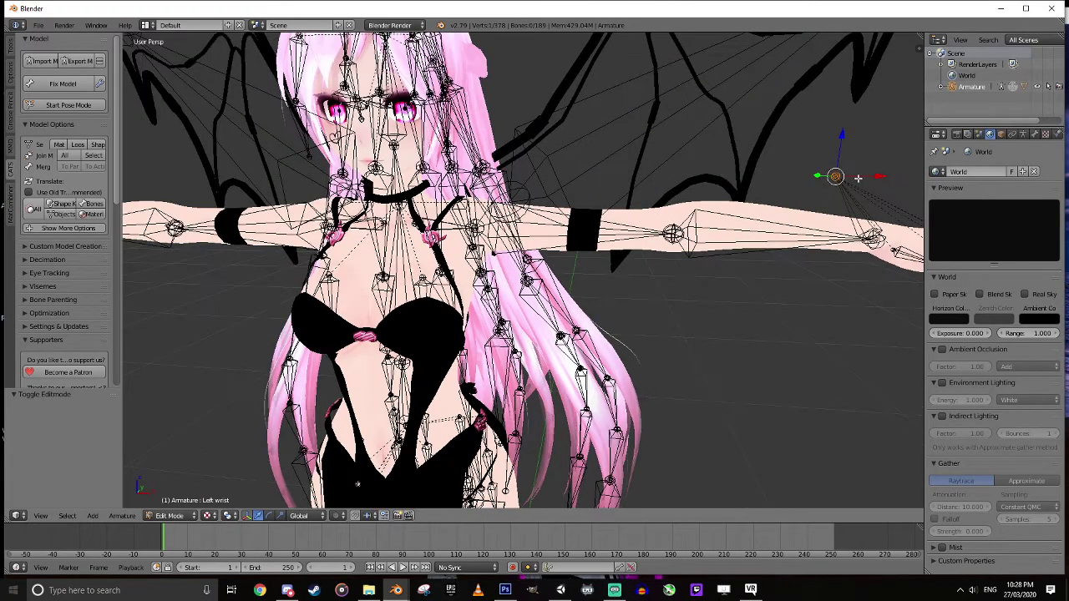
scroll(858, 178, "down", 2)
key("g")
key("x")
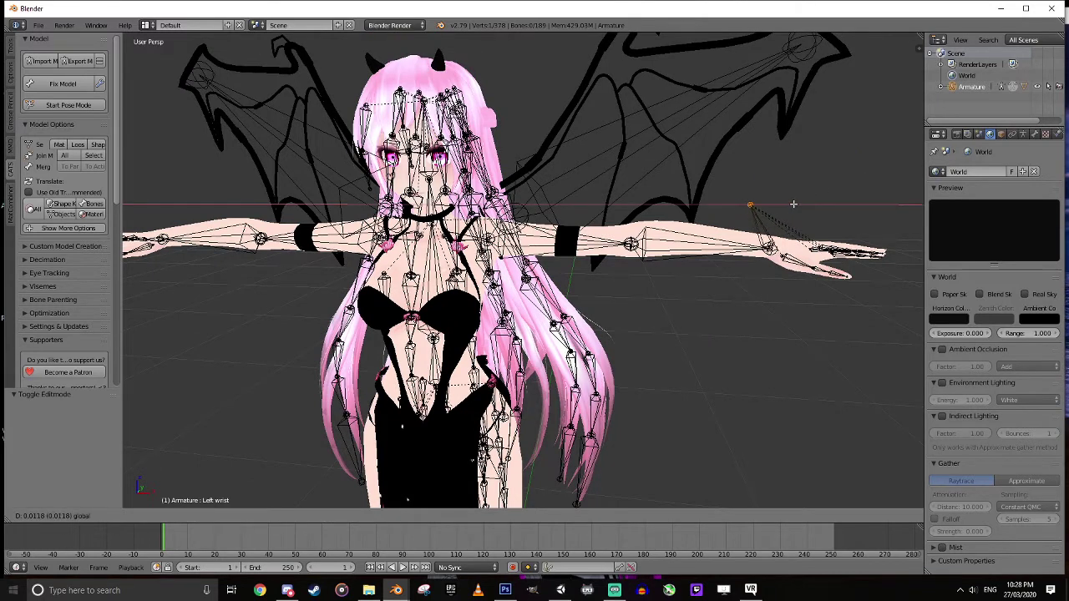
left_click(838, 213)
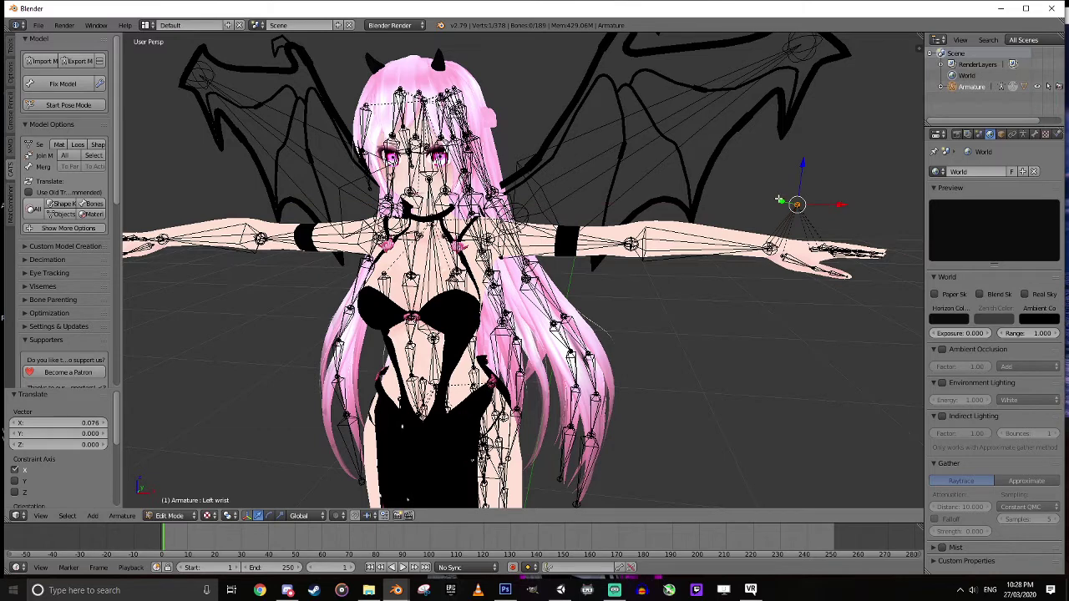
- Lower the left wrist bone's tip about 0.065 along Z and shift it about 0.014 along X into the hand
left_click_drag(803, 163, 827, 210)
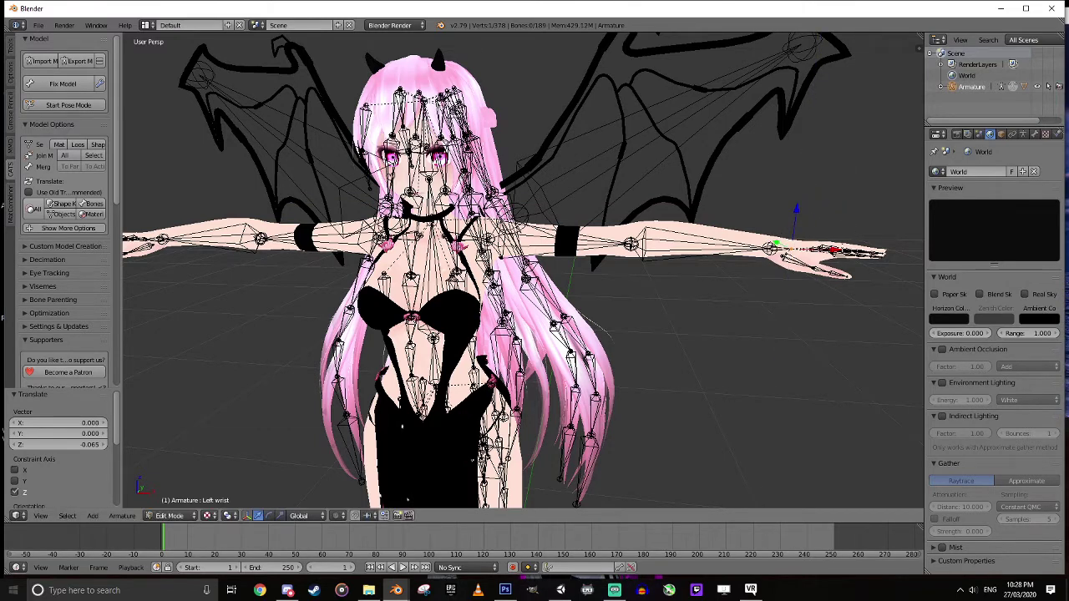
left_click_drag(840, 249, 850, 249)
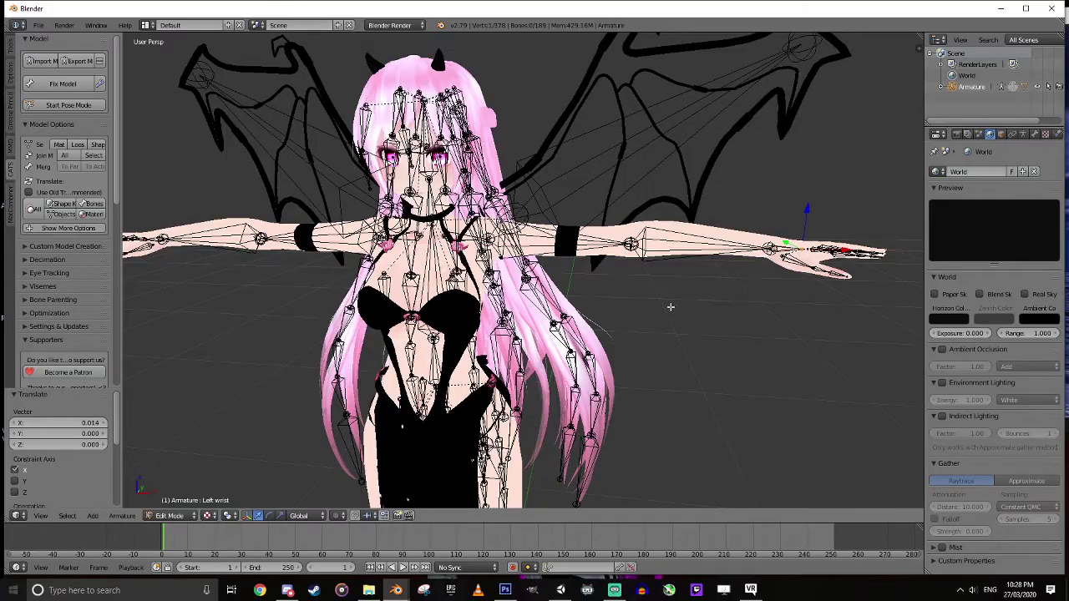
mouse_move(670, 307)
middle_mouse_down()
mouse_move(650, 302)
mouse_move(692, 299)
mouse_move(616, 306)
mouse_move(637, 300)
mouse_move(632, 290)
mouse_move(671, 288)
middle_mouse_up()
left_click(672, 298)
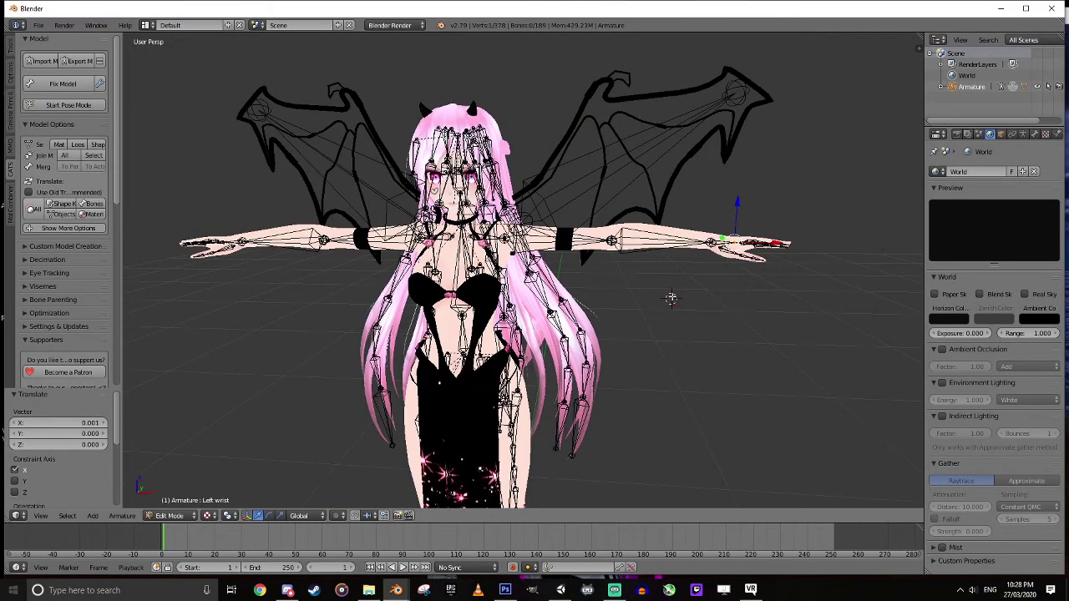
- Return the armature to Object Mode and hide it in the viewport
key("Tab")
key("Tab")
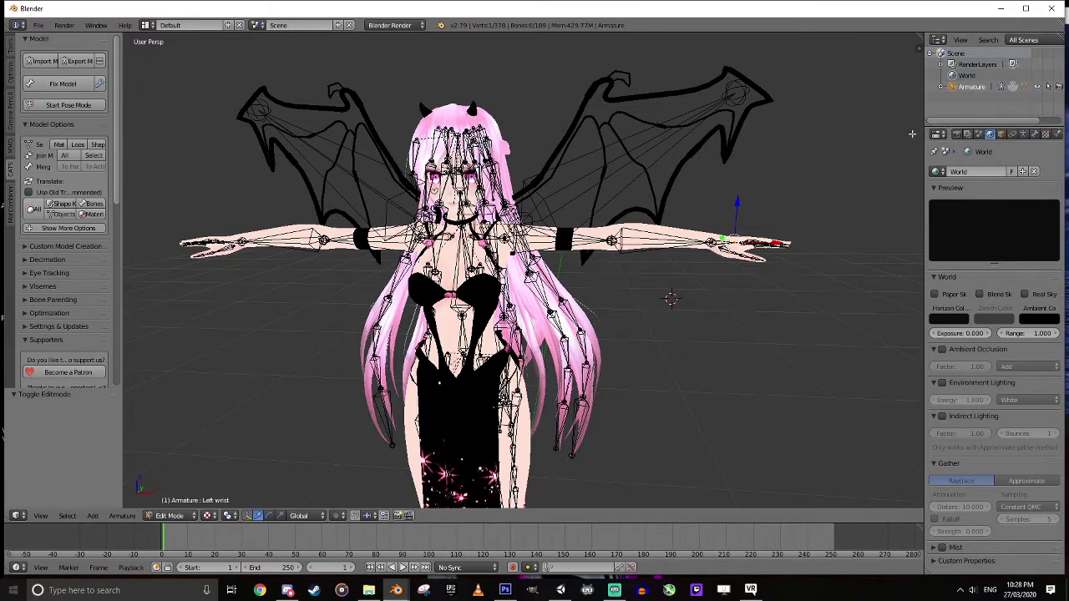
key("Tab")
left_click(1038, 87)
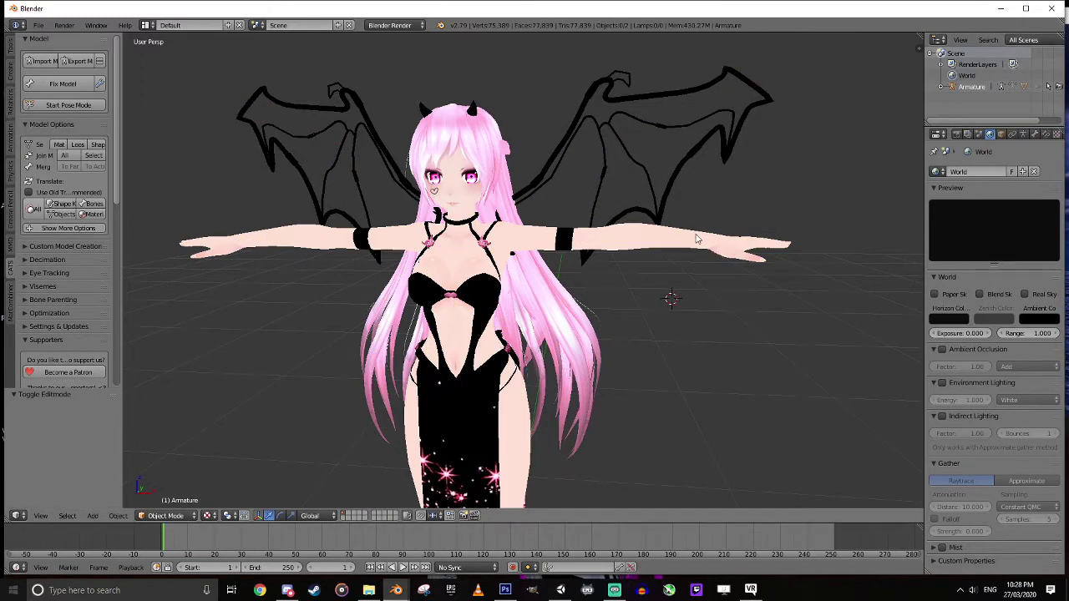
scroll(697, 235, "down", 2)
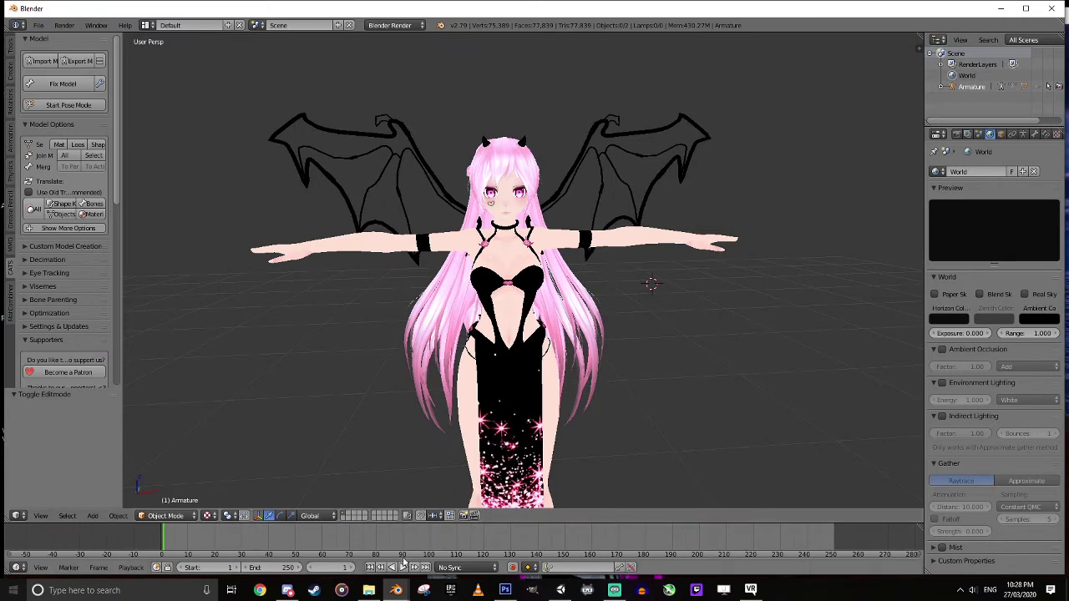
- Switch to the Blender window with the gloves and save it over spike gloves.blend on the Desktop
mouse_move(395, 591)
left_click(342, 547)
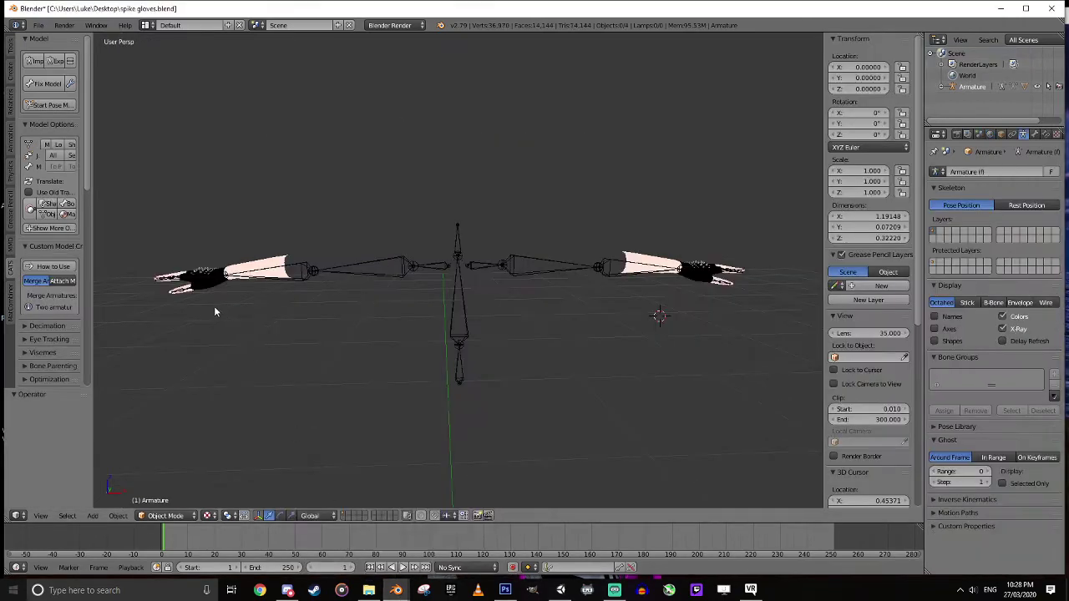
left_click(39, 26)
left_click(65, 121)
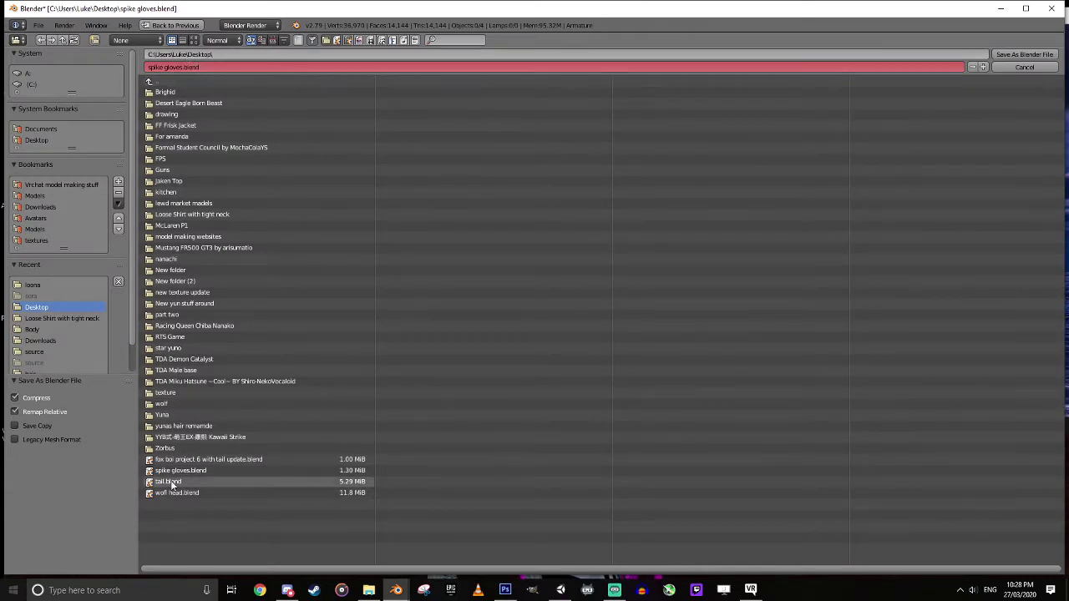
left_click(1024, 54)
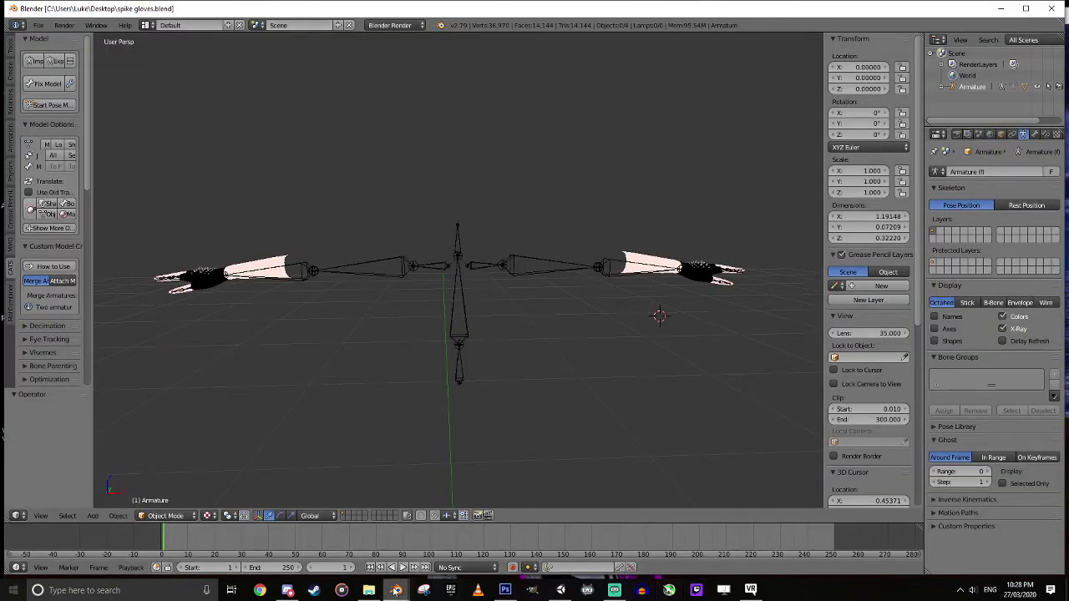
- Return to the avatar's Blender window and inspect the armature by toggling its visibility, leaving it hidden
mouse_move(396, 591)
left_click(468, 541)
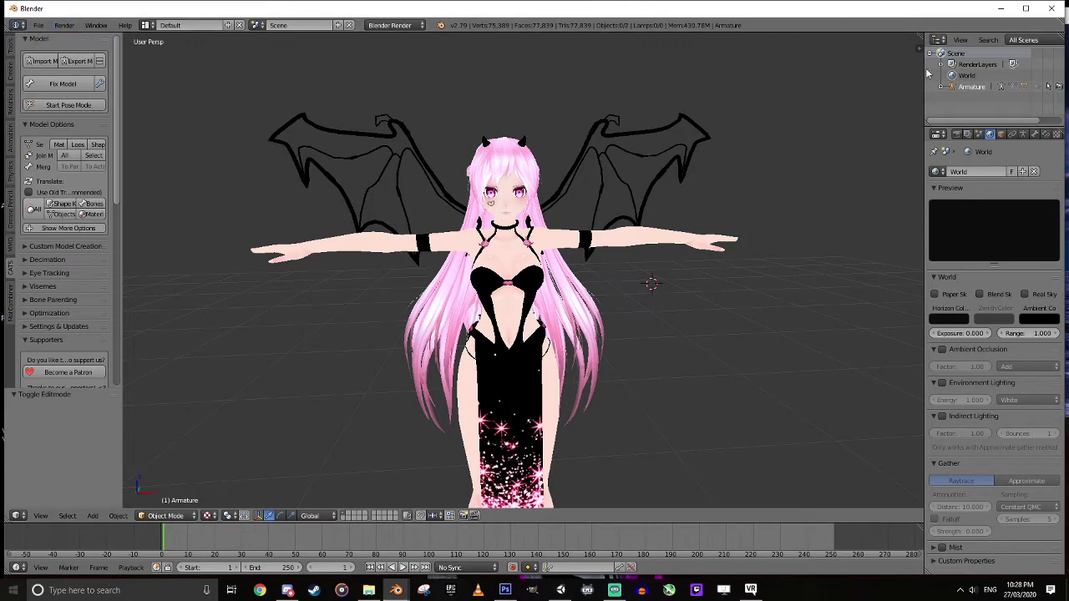
left_click(1039, 89)
left_click(1039, 89)
left_click(1040, 88)
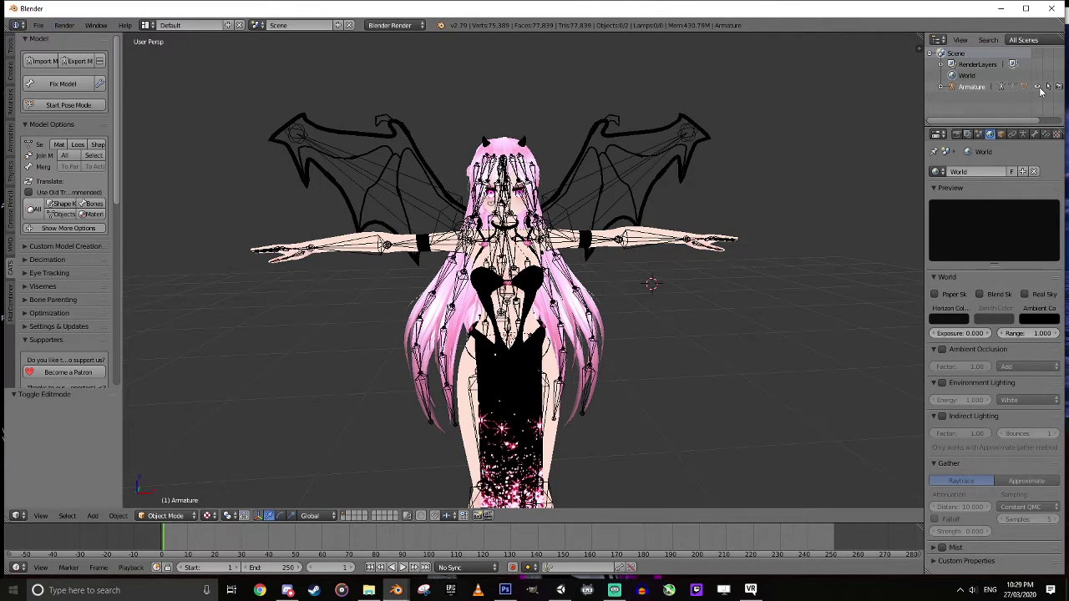
left_click(1039, 89)
left_click(1039, 88)
left_click(1039, 88)
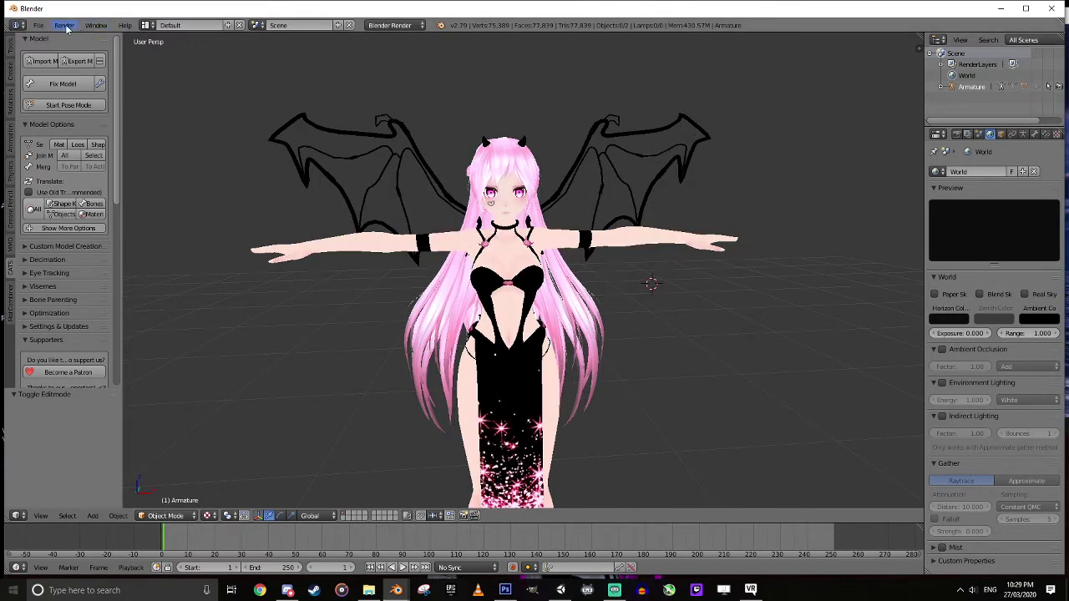
- Start an append from spike gloves.blend on the Desktop and open its Object category
left_click(39, 26)
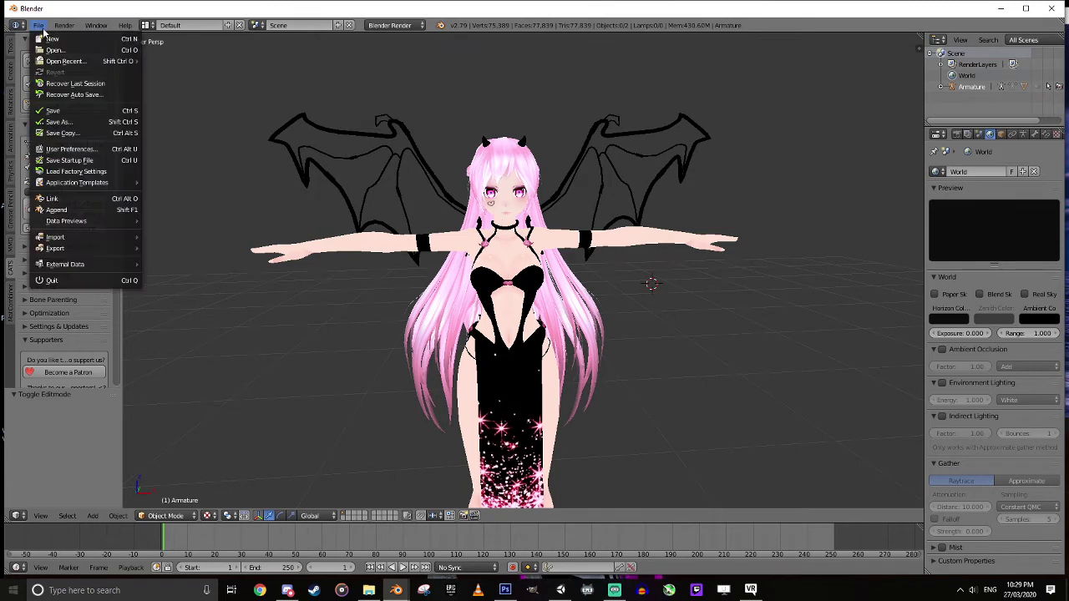
left_click(83, 214)
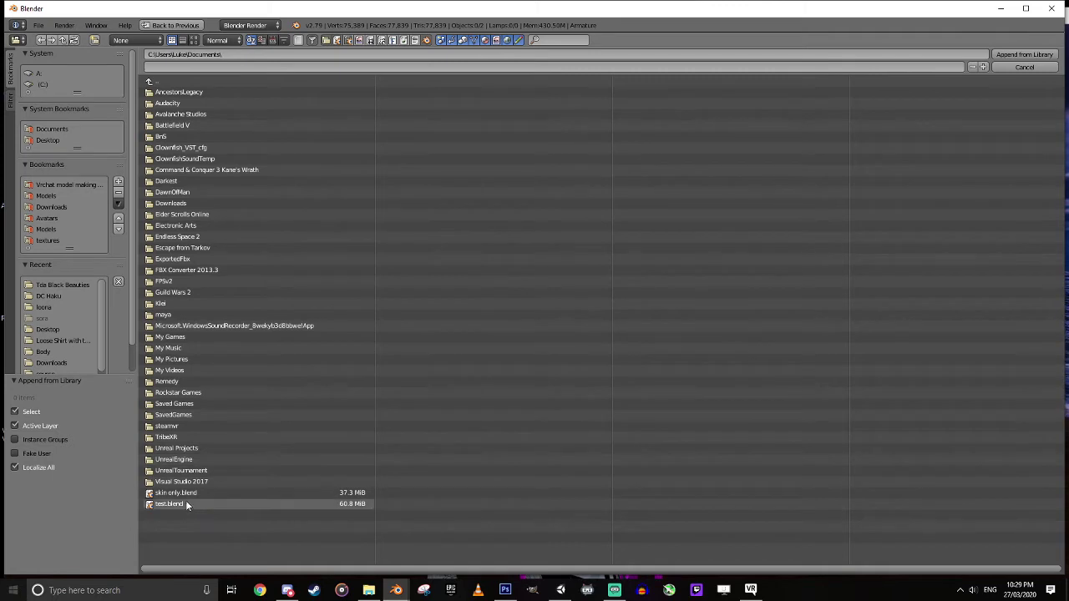
left_click(48, 141)
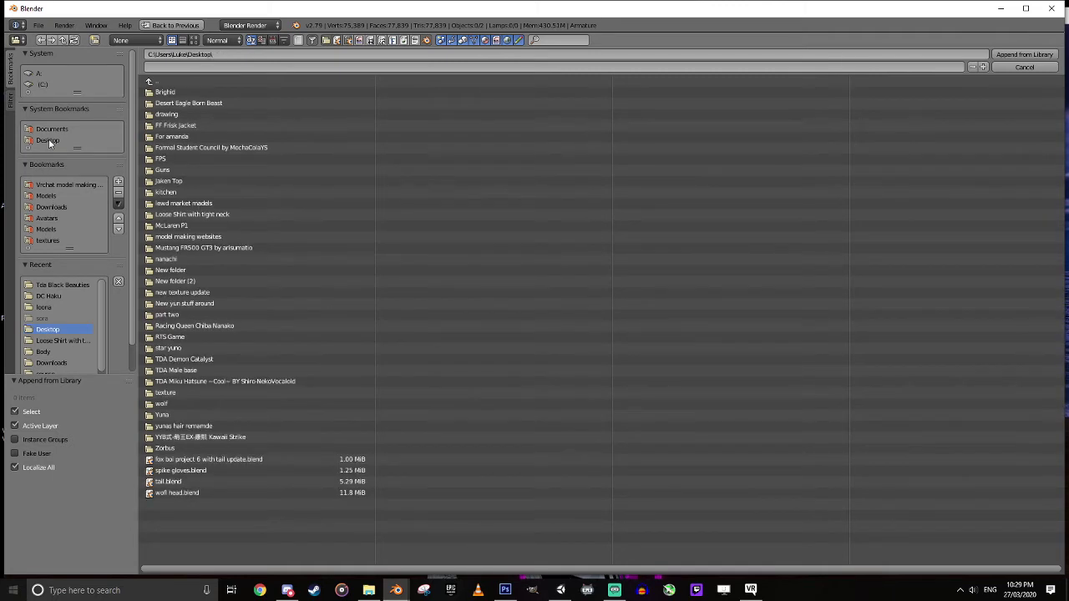
double_click(179, 471)
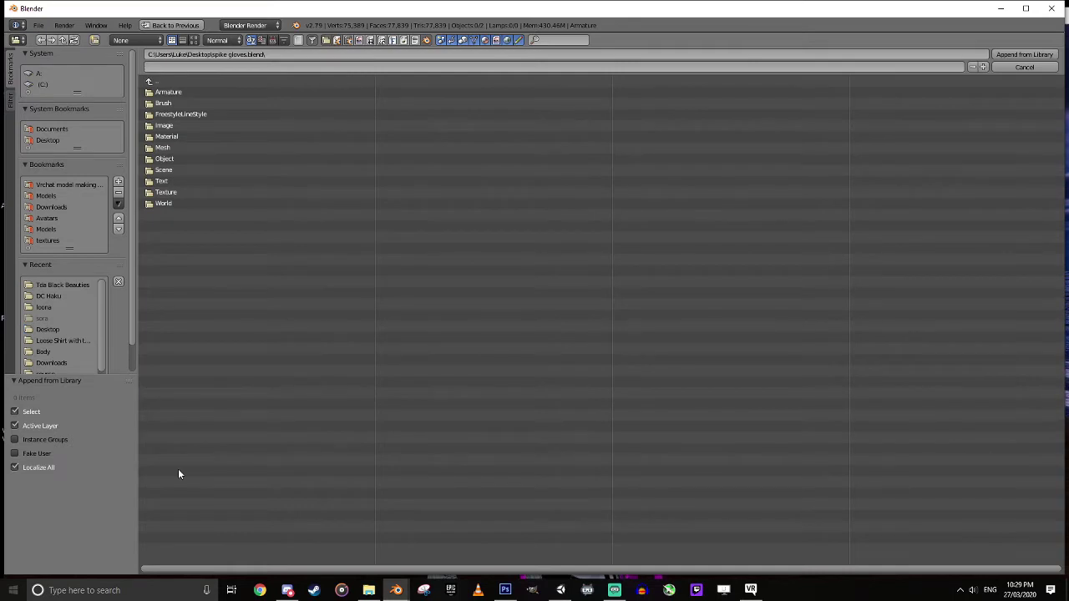
left_click(167, 161)
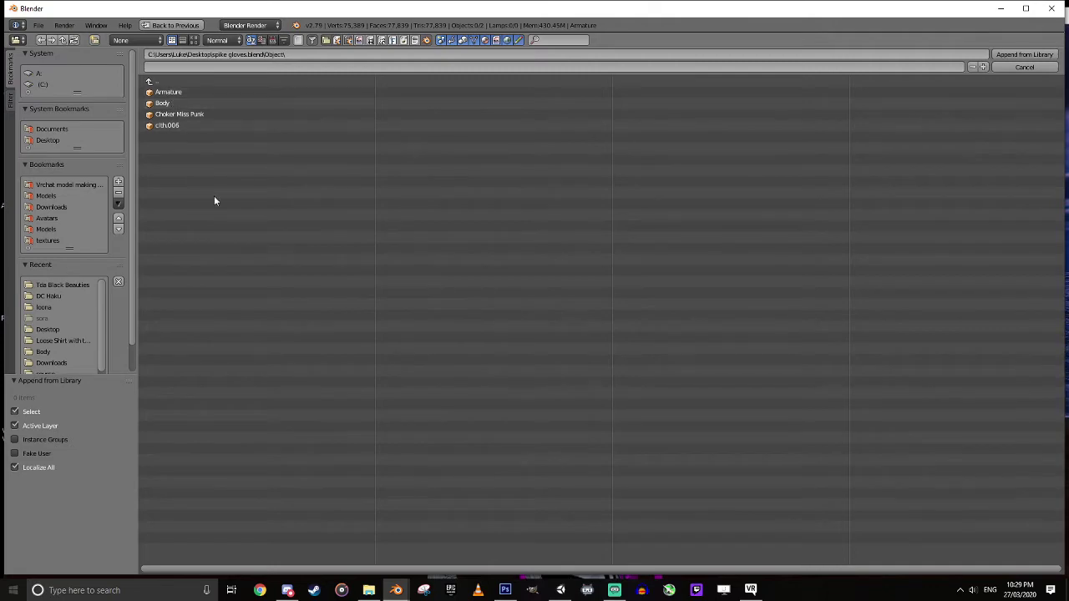
- Switch to the spike gloves Blender window and test-move the Body and Choker Miss Punk meshes, cancelling each move, to check they are separate
mouse_move(396, 587)
left_click(368, 551)
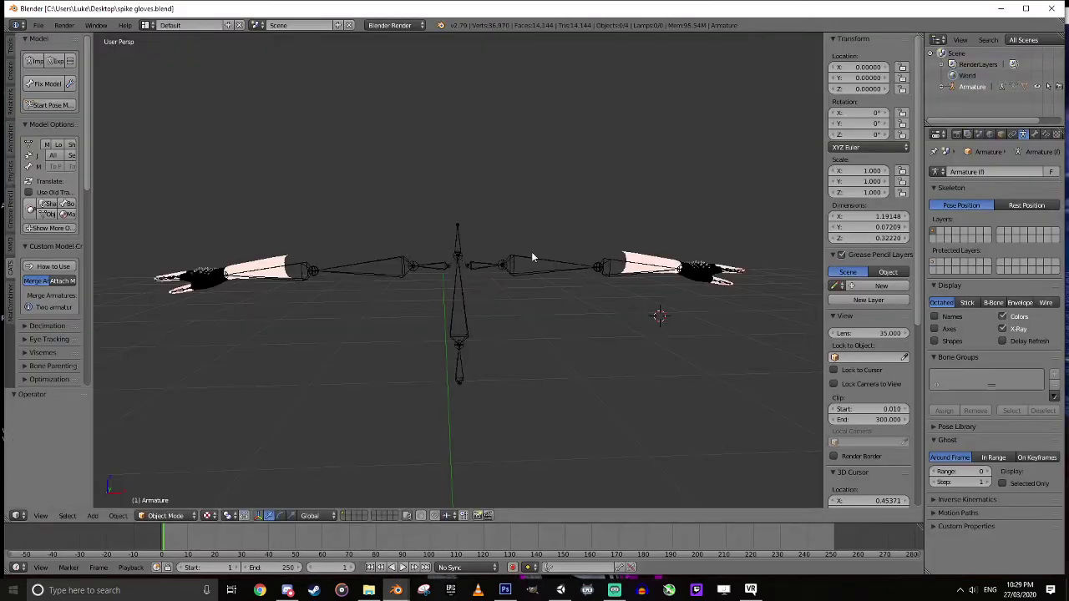
right_click(643, 259)
key("g")
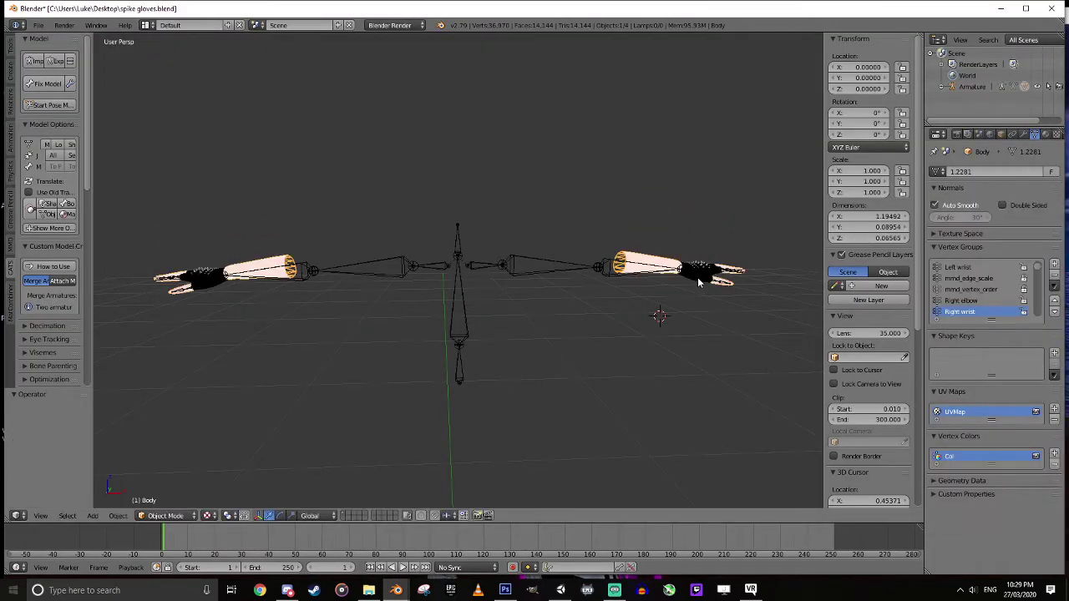
key("Escape")
right_click(704, 266)
key("g")
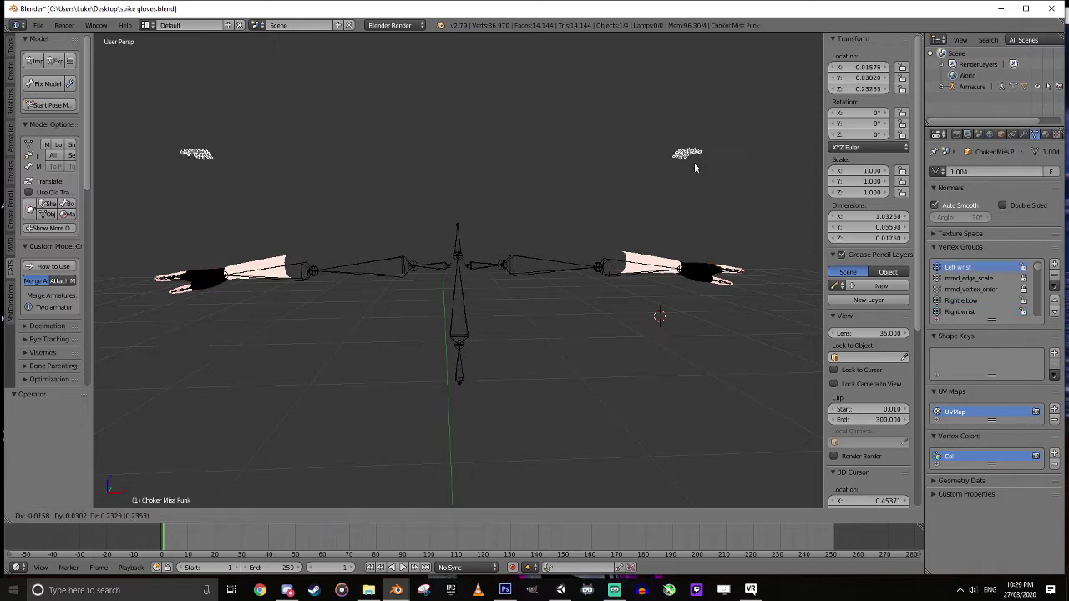
key("Escape")
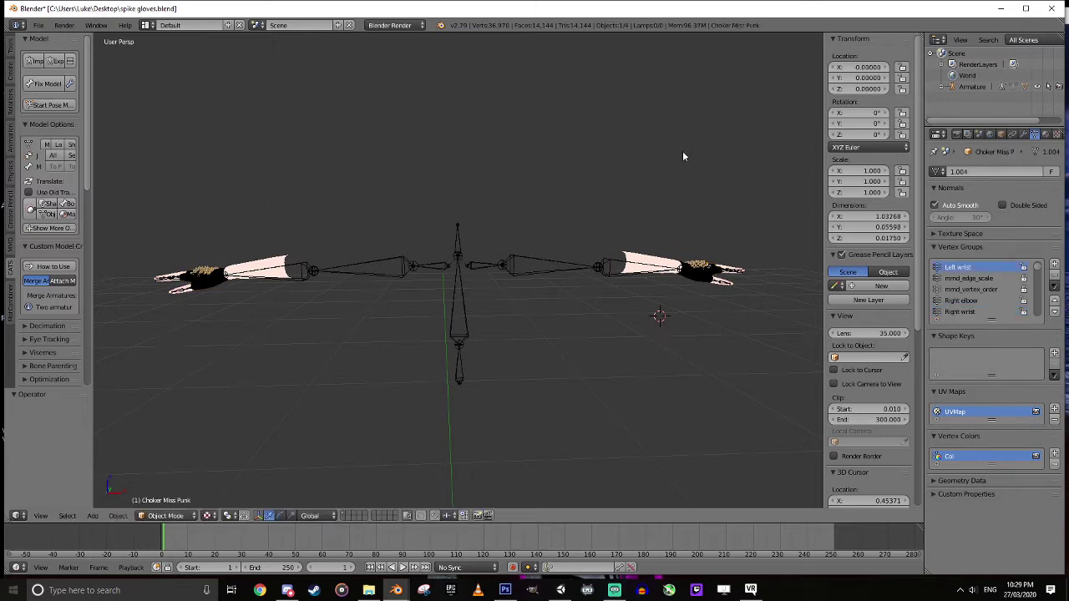
- Join all glove meshes into one with CATS and save spike gloves.blend
left_click(53, 156)
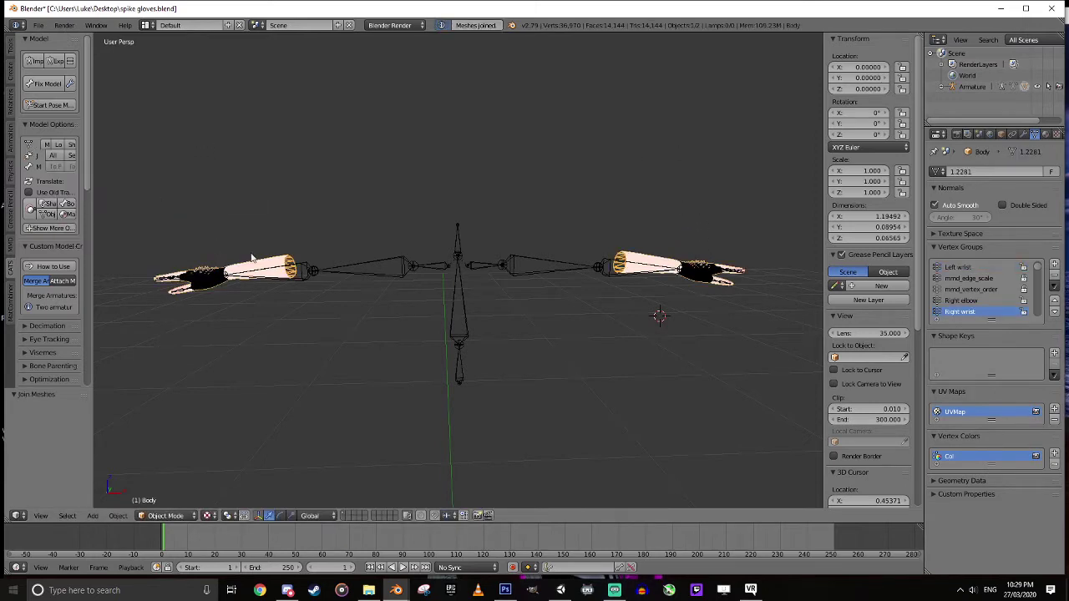
key("g")
key("Escape")
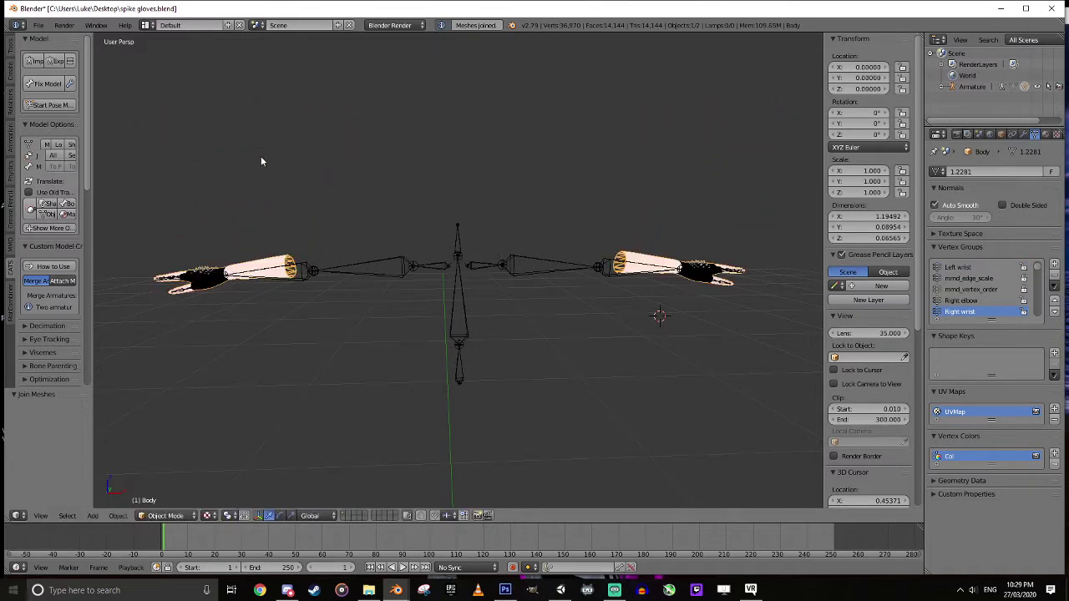
left_click(38, 25)
left_click(53, 111)
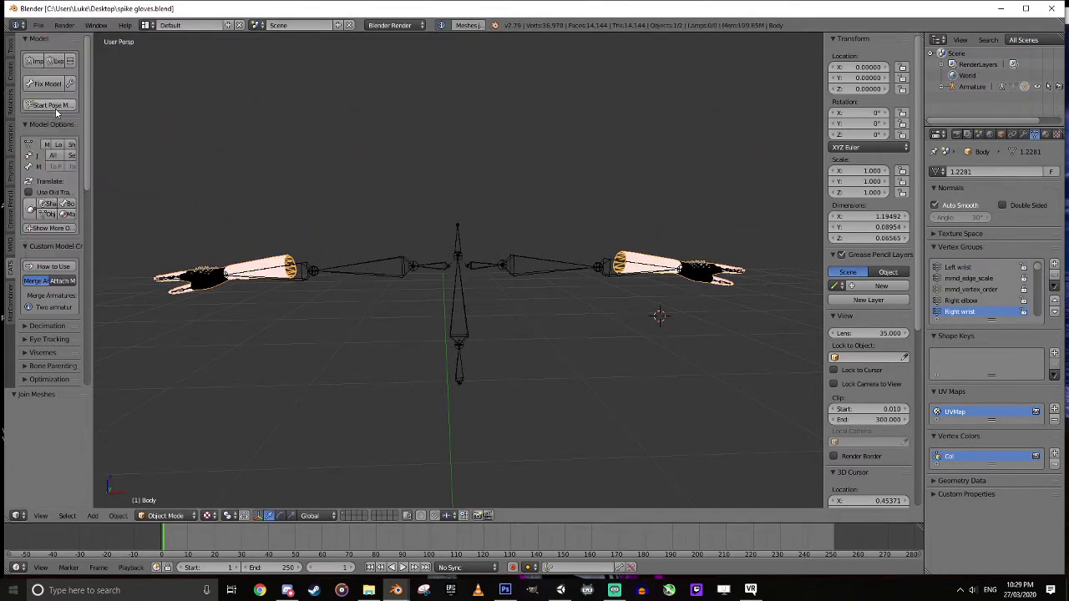
- Return to the avatar's Blender window, reopen spike gloves.blend in the append browser and append its Body object
mouse_move(396, 590)
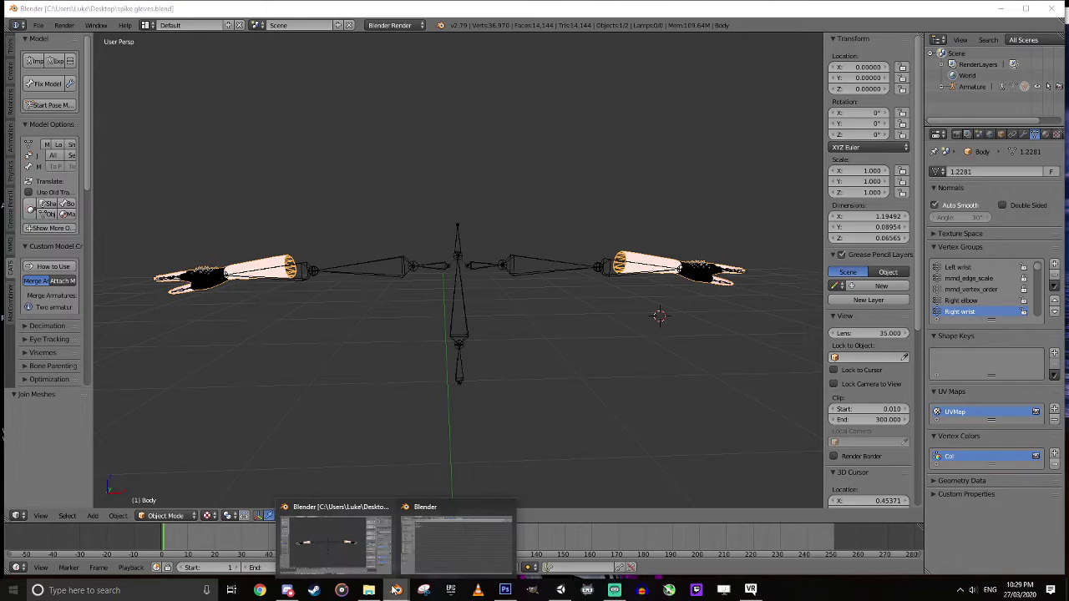
left_click(443, 536)
left_click(151, 82)
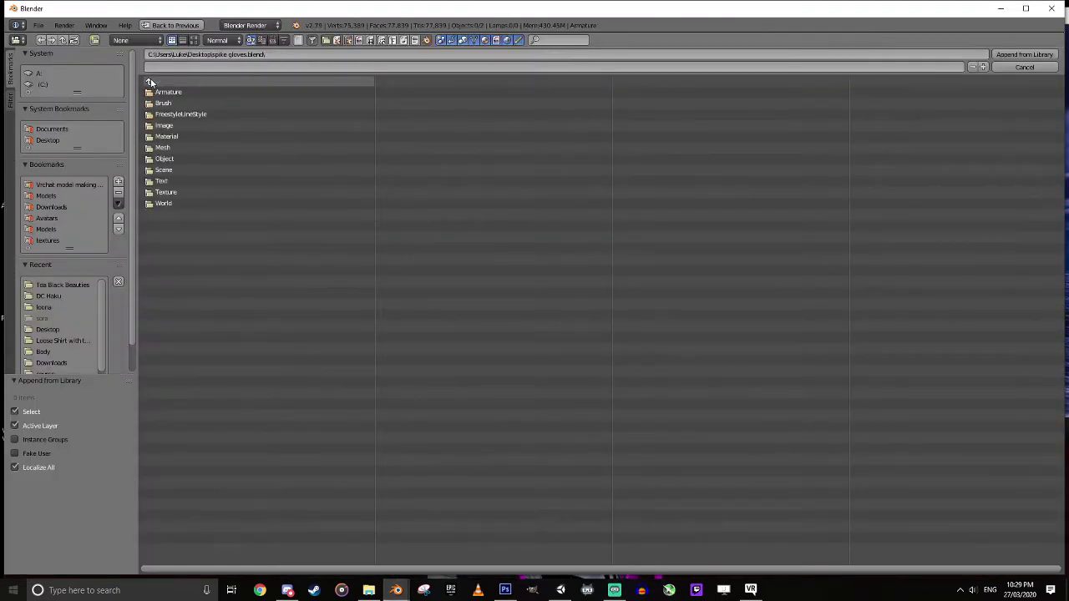
left_click(150, 82)
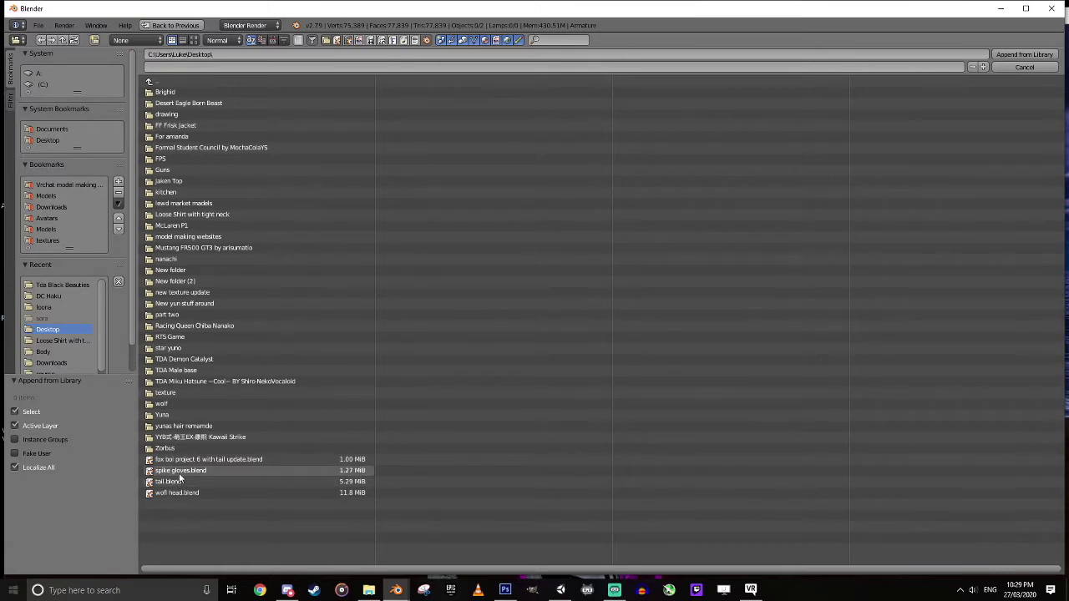
left_click(179, 471)
left_click(164, 159)
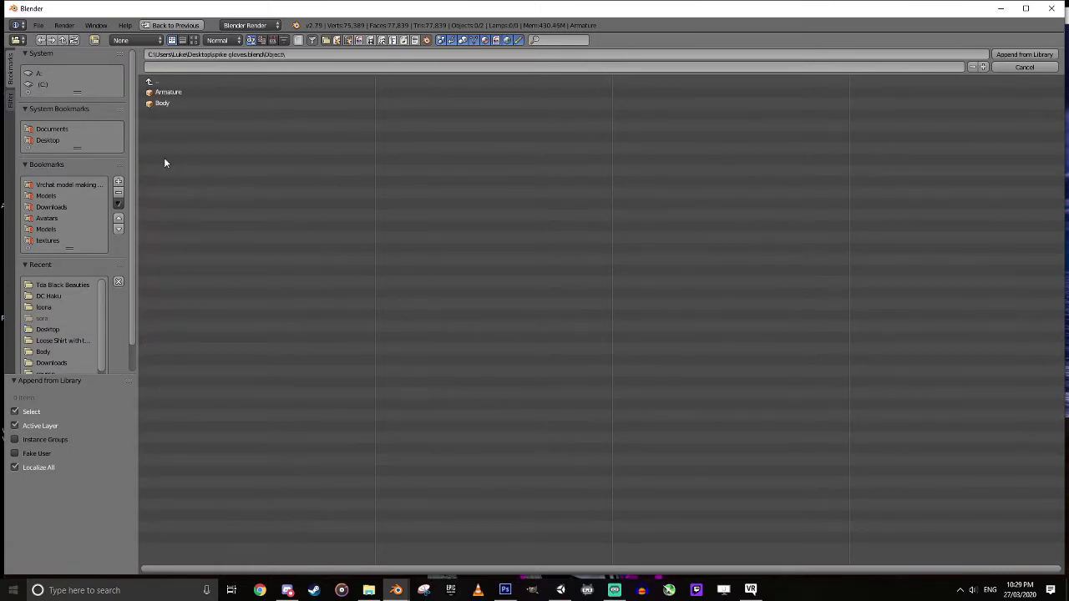
left_click(171, 104)
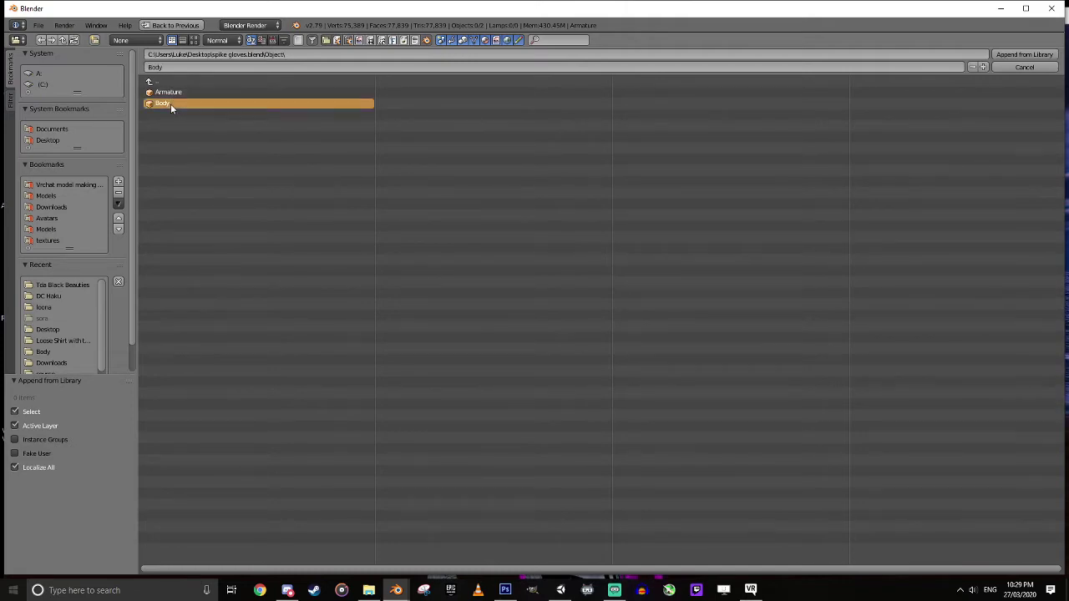
left_click(1026, 55)
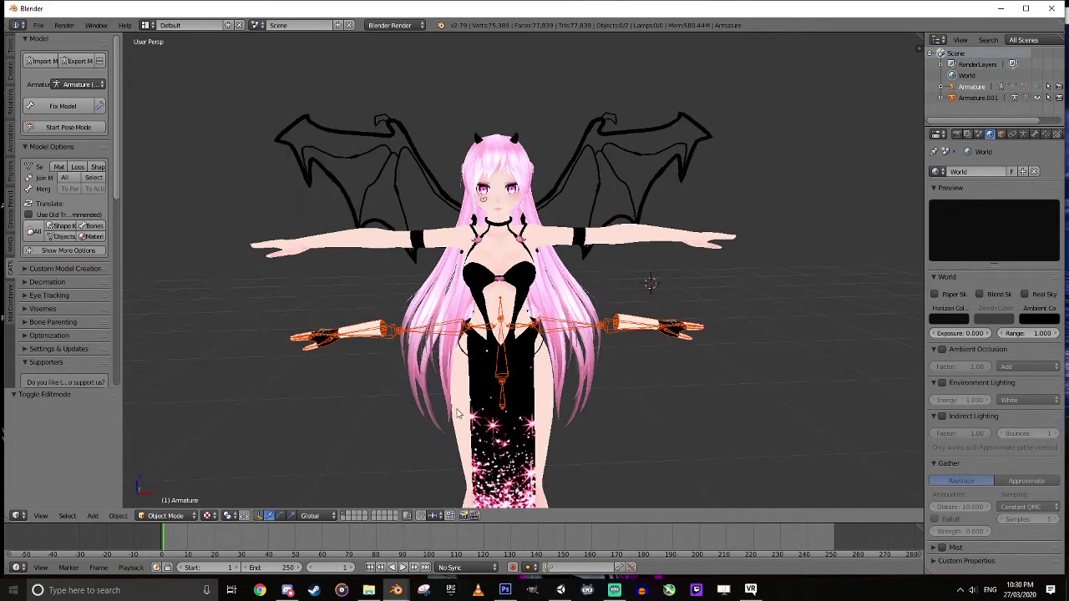
- Unhide the avatar's armature and view it alongside the appended gloves
scroll(552, 378, "down", 2)
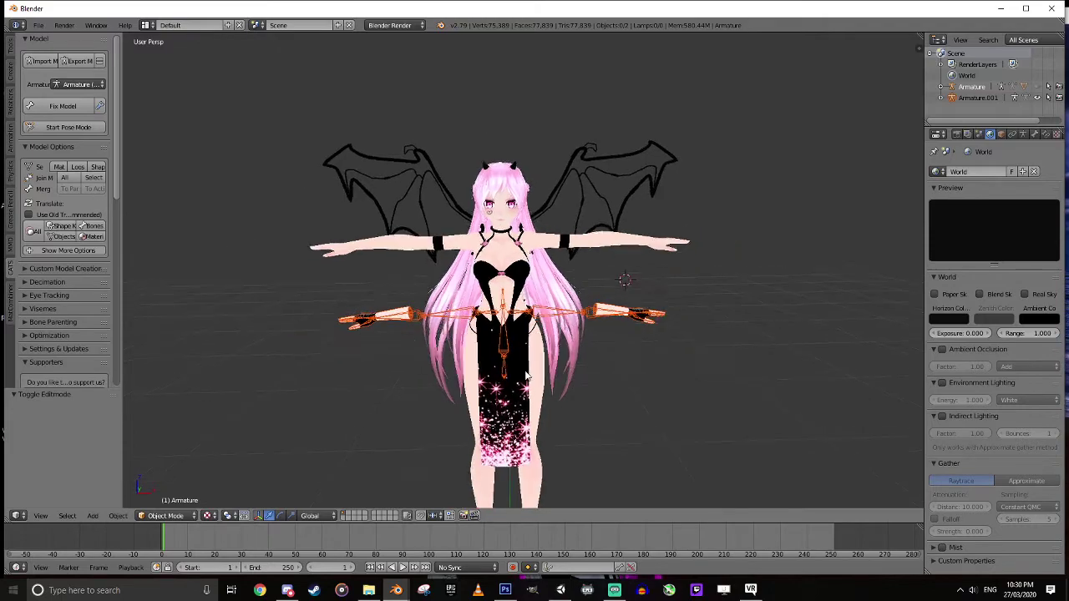
middle_click_drag(521, 390, 510, 347, "shift")
mouse_move(411, 321)
middle_mouse_down()
mouse_move(577, 326)
mouse_move(415, 326)
middle_mouse_up()
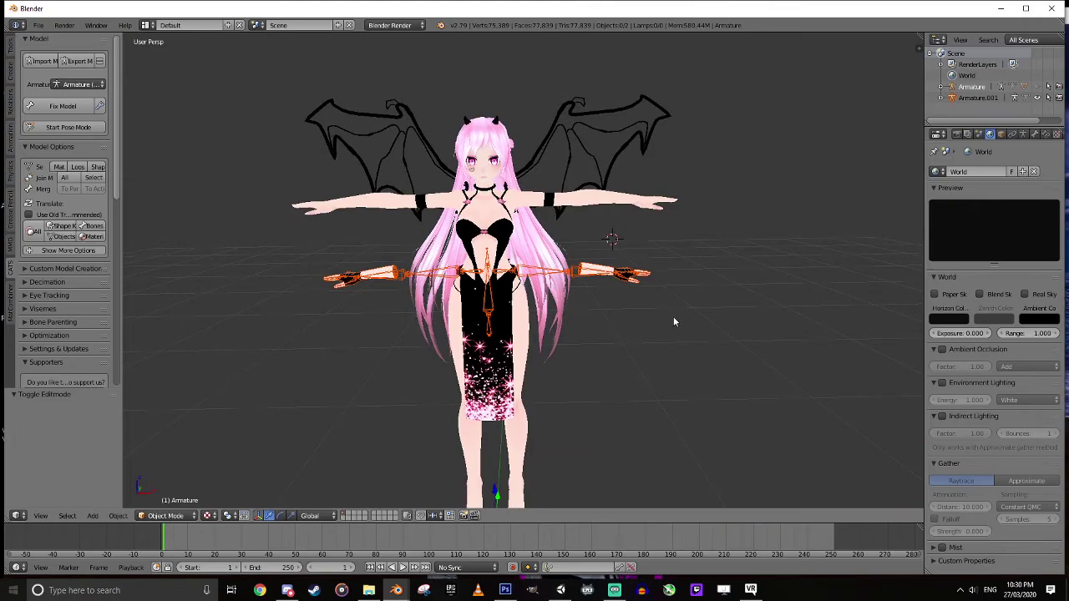
left_click(1035, 86)
scroll(623, 361, "up", 3)
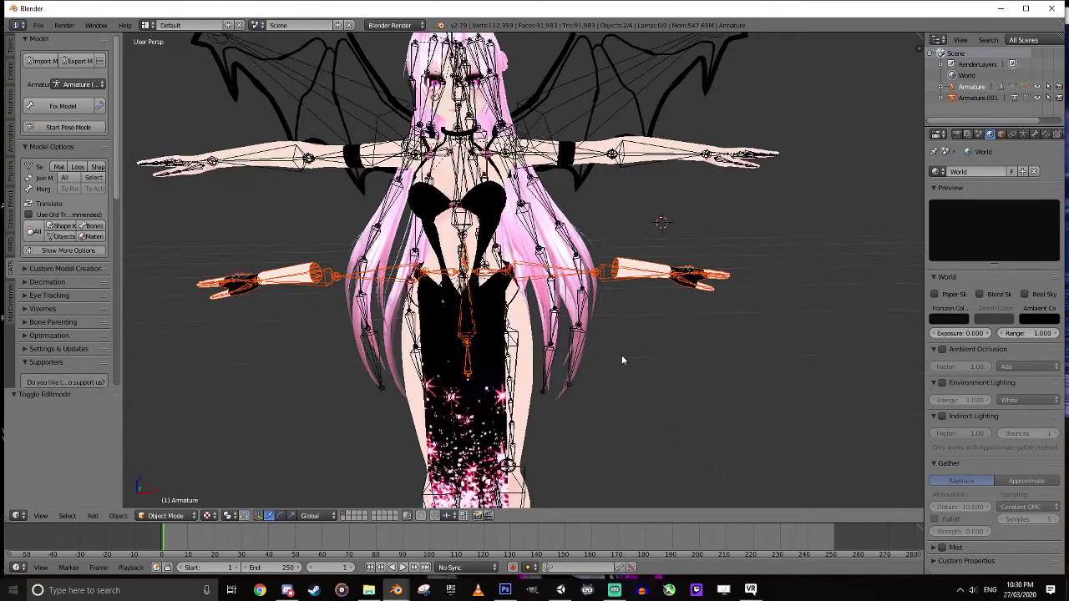
mouse_move(622, 360)
middle_mouse_down()
mouse_move(577, 361)
mouse_move(646, 363)
mouse_move(610, 366)
middle_mouse_up()
scroll(646, 368, "down", 3)
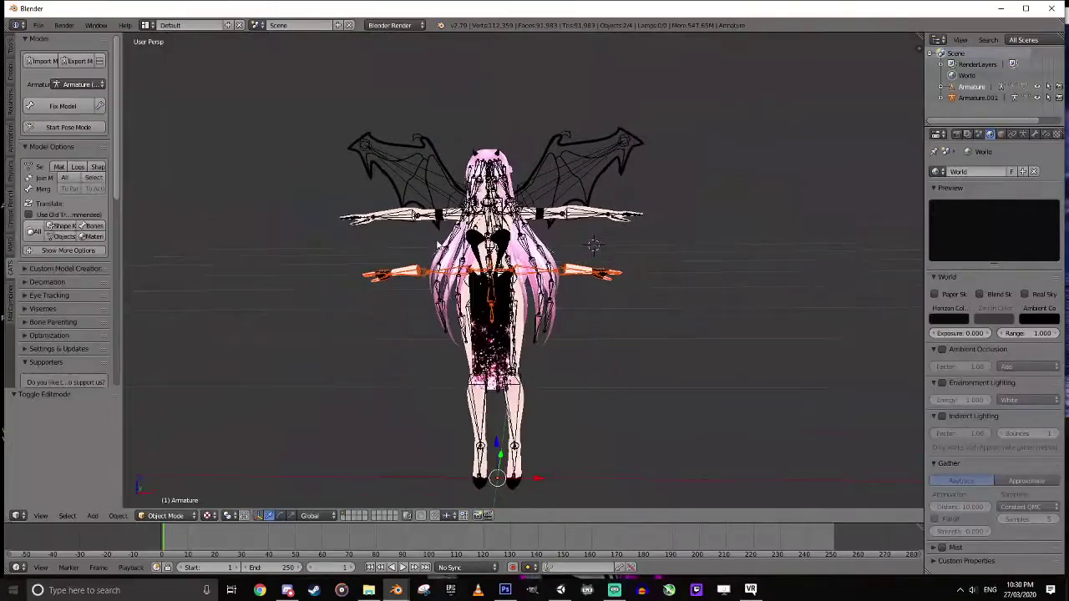
- Select the avatar's and the gloves' armatures in turn to tell them apart, leaving Armature.001 selected
left_click(976, 99)
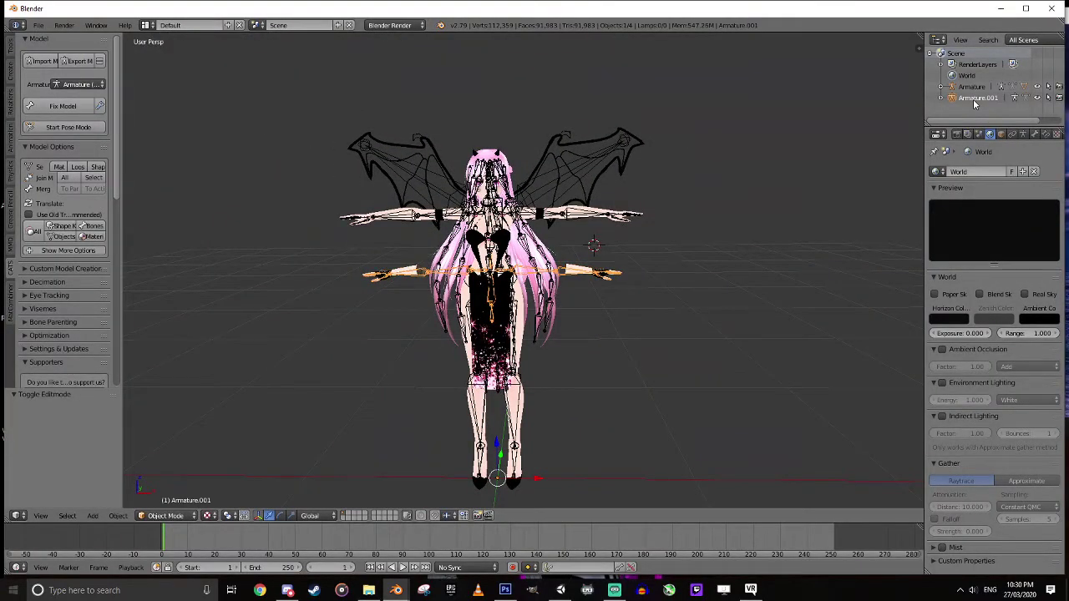
left_click(974, 88)
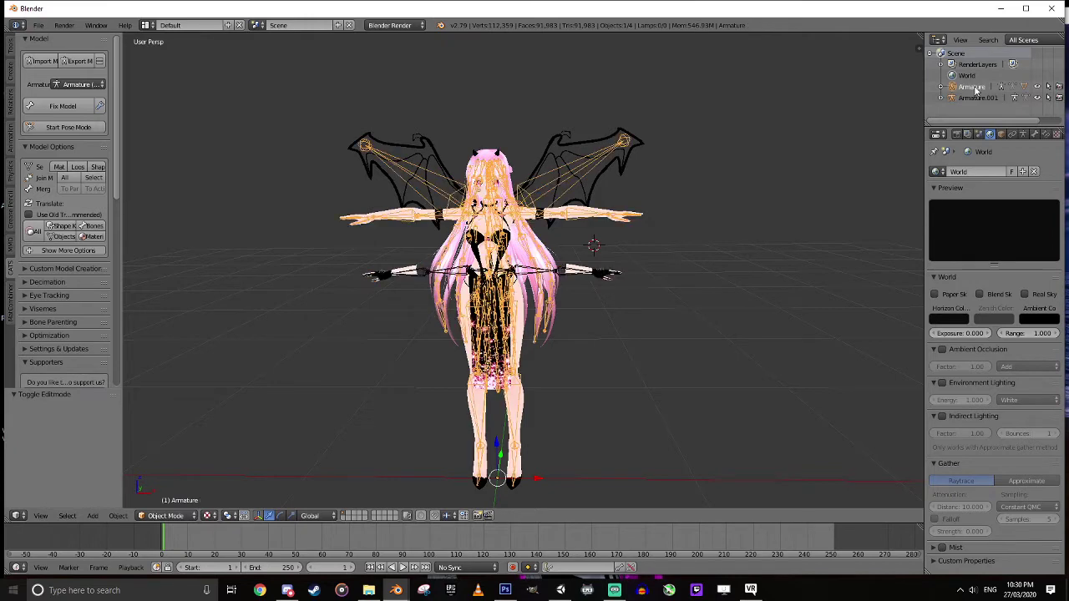
left_click(975, 99)
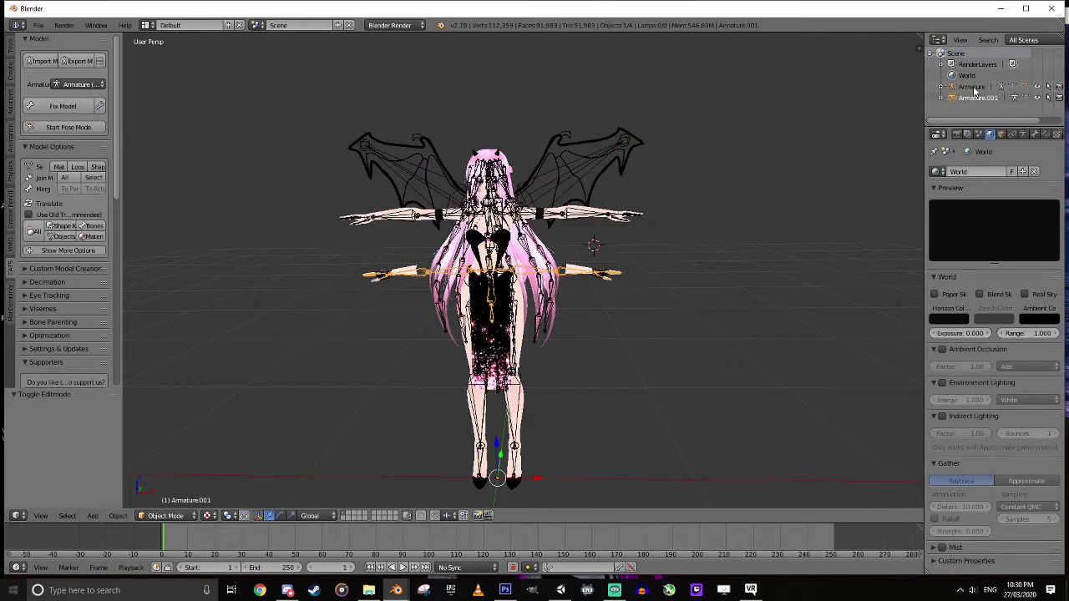
left_click(975, 88)
left_click(973, 99)
- Set Armature.001 as the CATS target armature and start pose mode on it
left_click(84, 86)
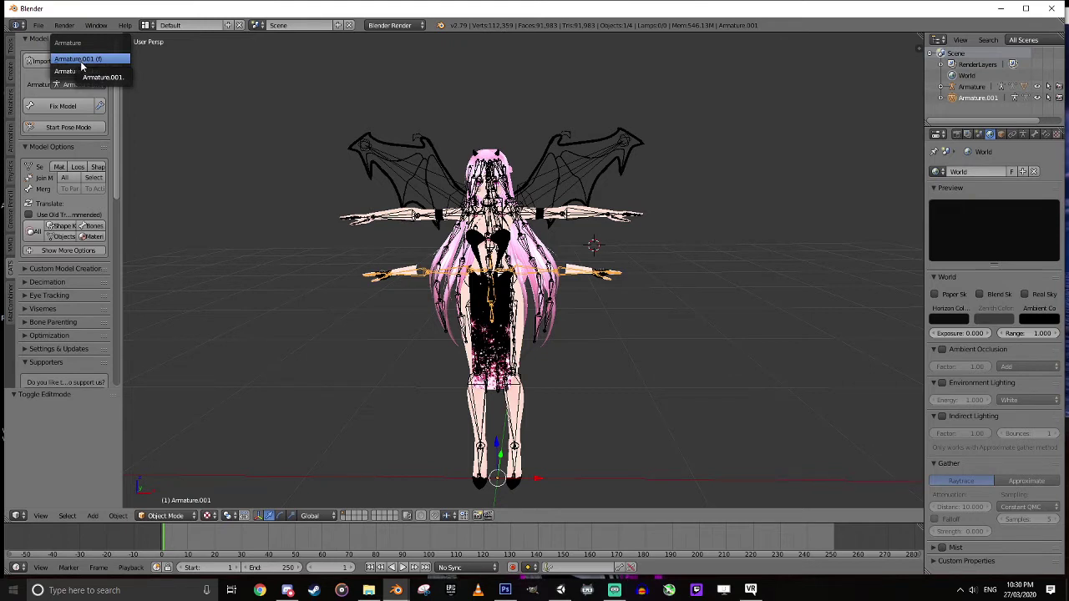
left_click(81, 61)
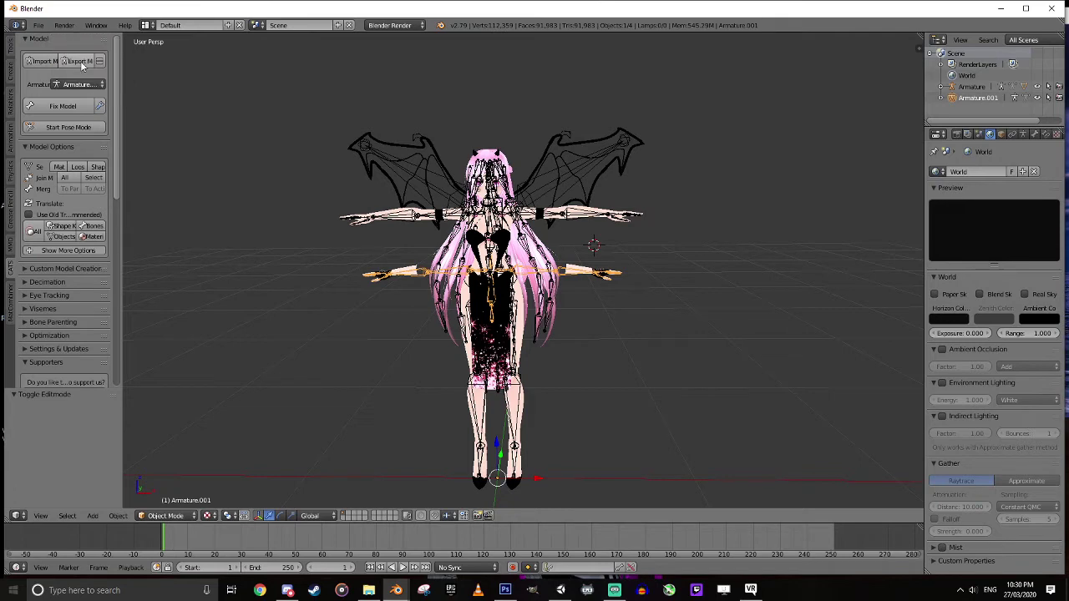
left_click(60, 128)
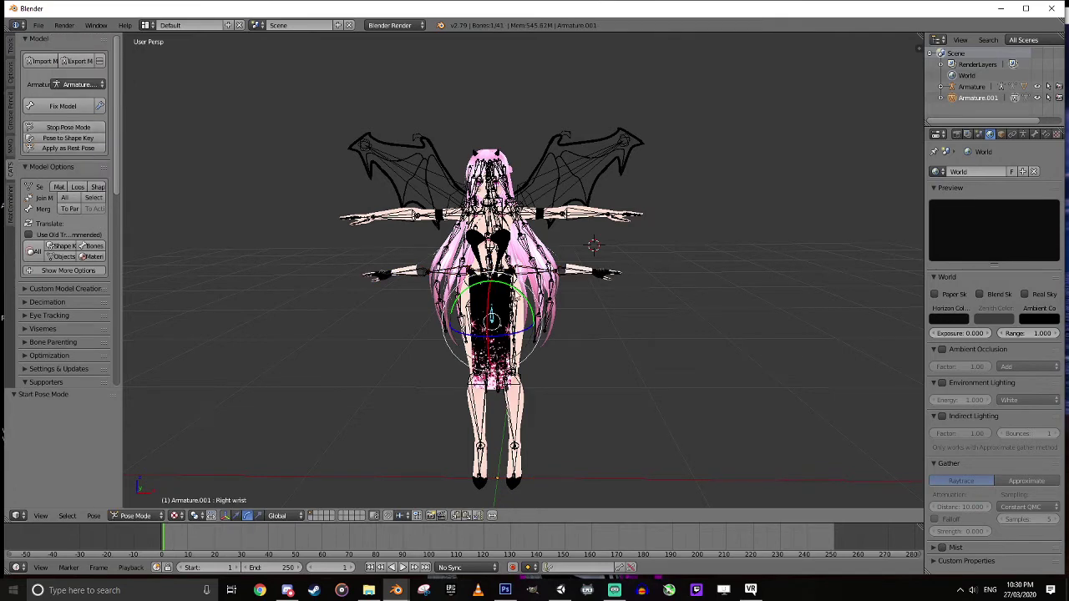
- Select all bones of the glove armature and move them up 0.264 along the Z axis to the avatar's arms
scroll(556, 343, "up", 1)
key("a")
key("a")
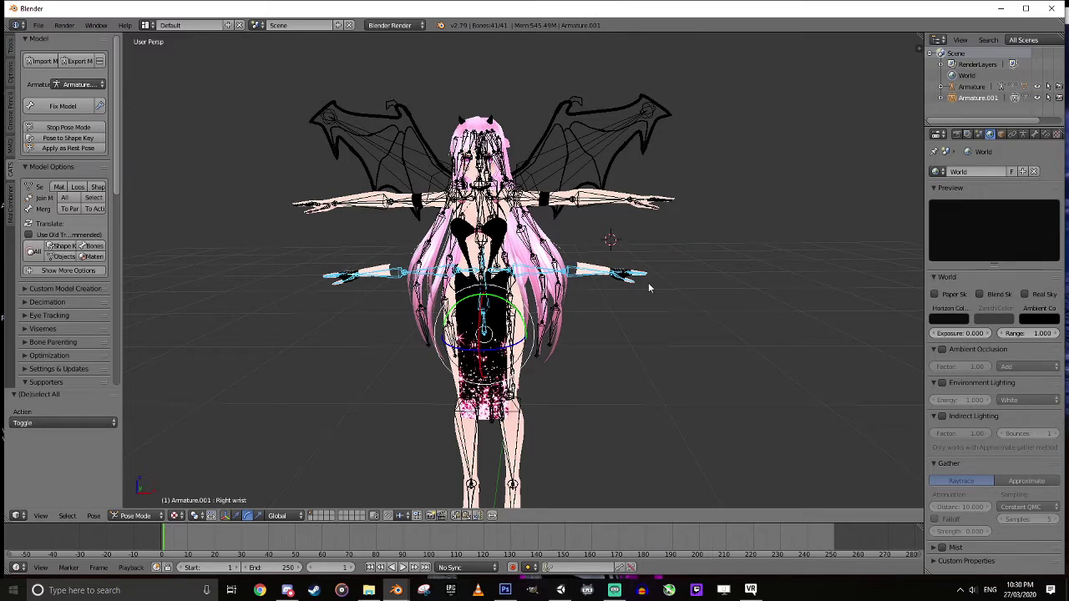
scroll(648, 288, "up", 3)
scroll(644, 306, "down", 2)
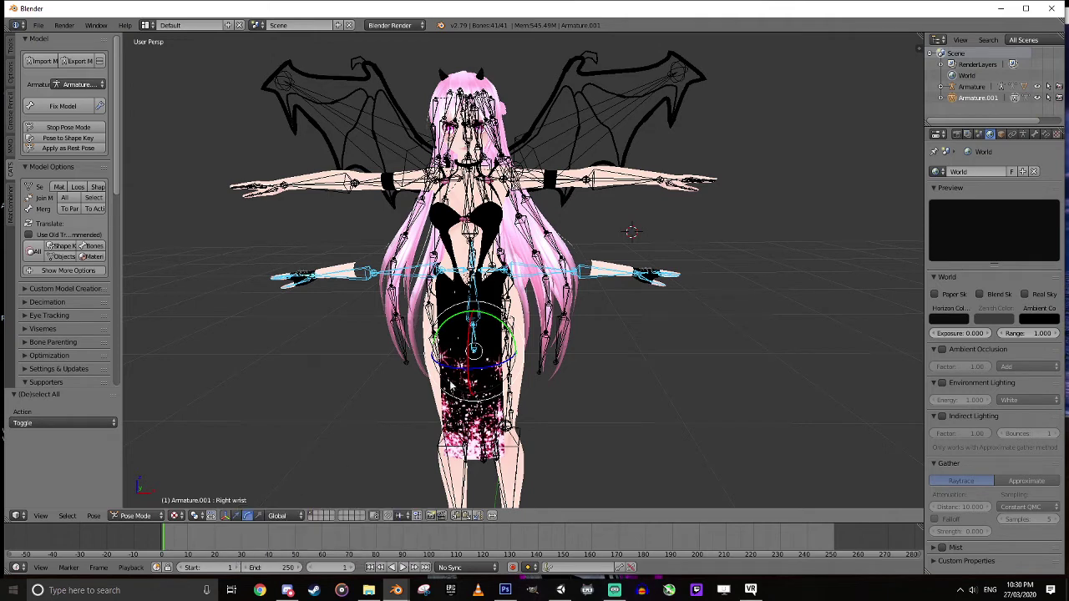
left_click(234, 518)
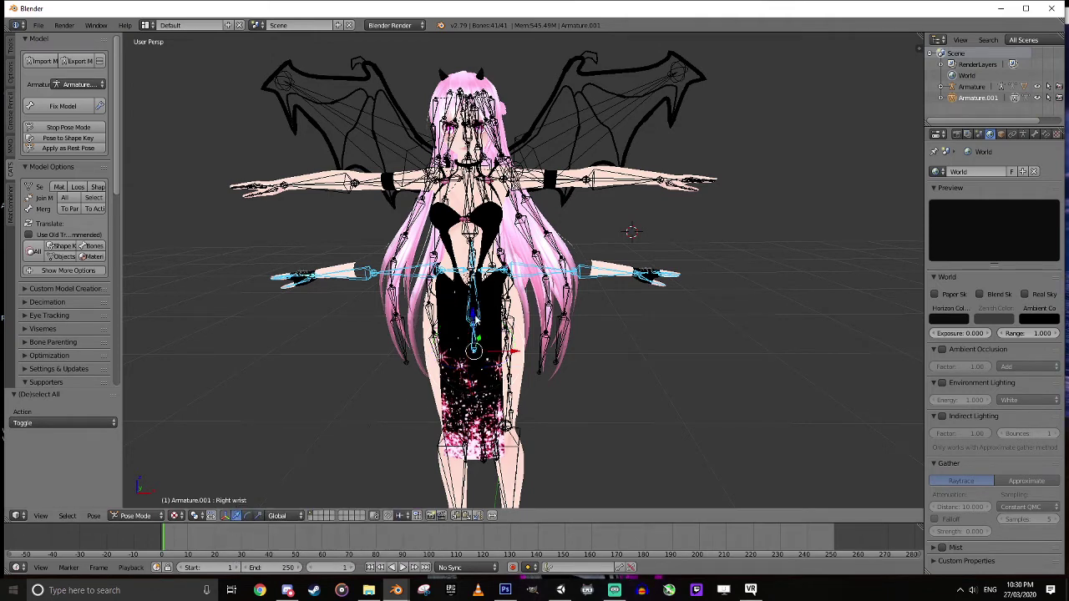
left_click_drag(472, 317, 491, 227)
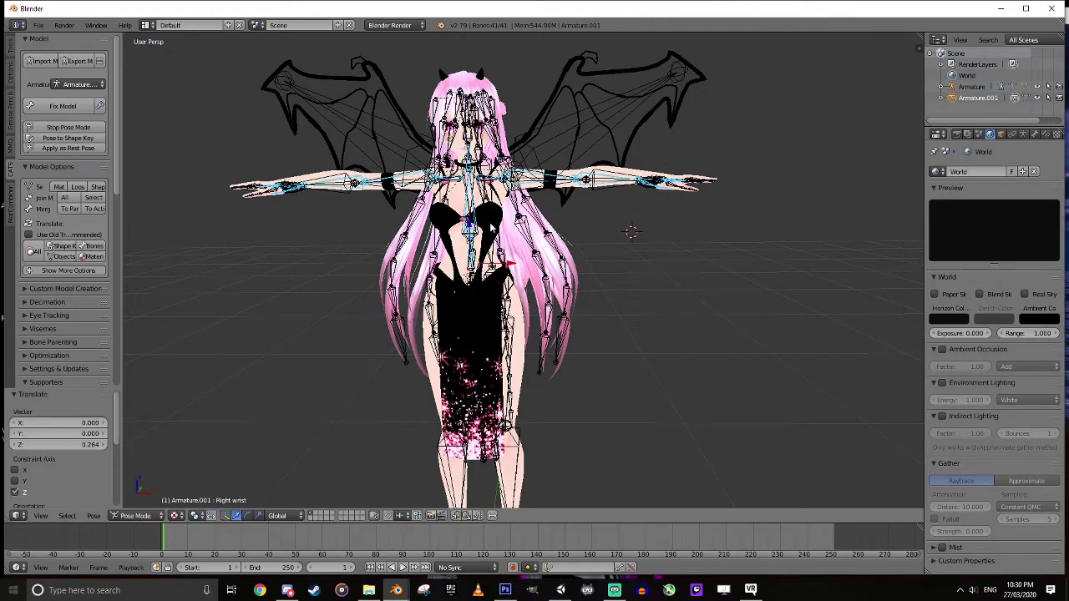
scroll(492, 229, "up", 3)
middle_click_drag(490, 149, 512, 311, "shift")
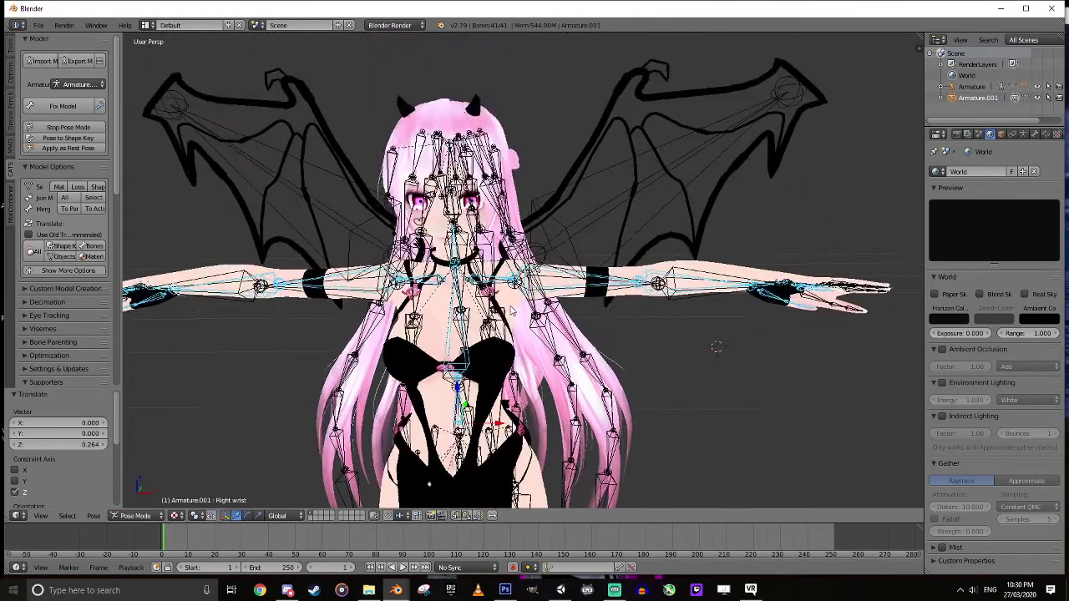
- Lower all the glove armature's bones by 0.001 along the Z axis
key("g")
key("z")
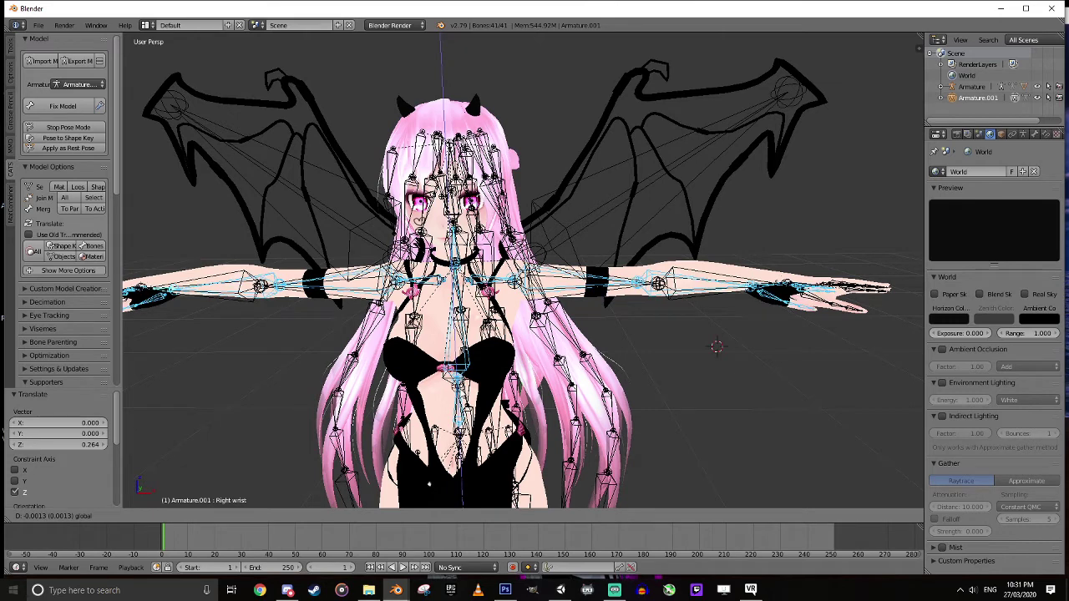
key("Return")
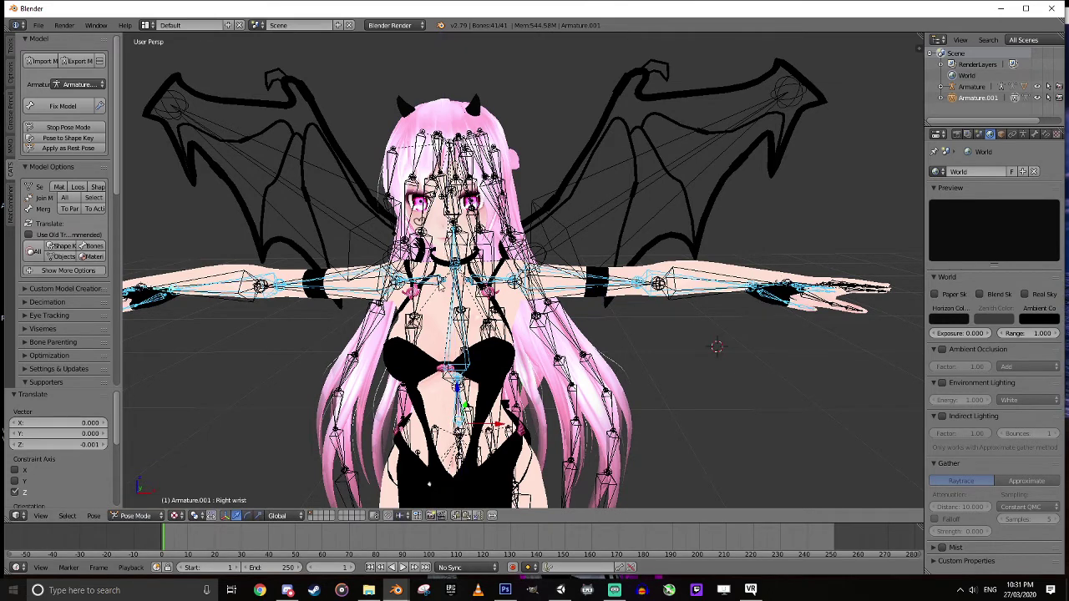
mouse_move(605, 301)
middle_mouse_down()
mouse_move(594, 301)
mouse_move(604, 297)
middle_mouse_up()
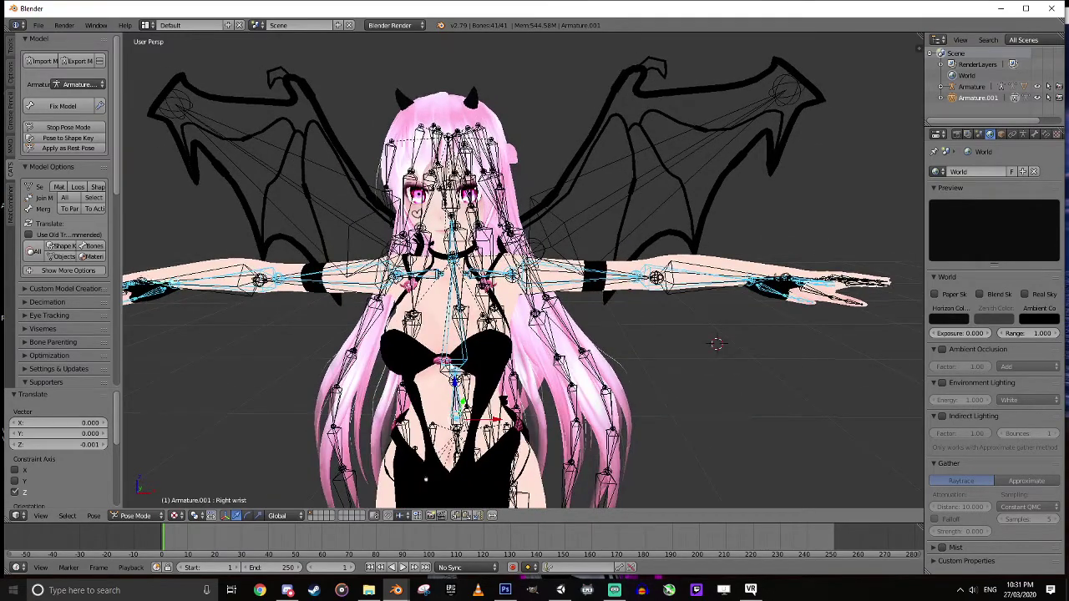
key("g")
key("z")
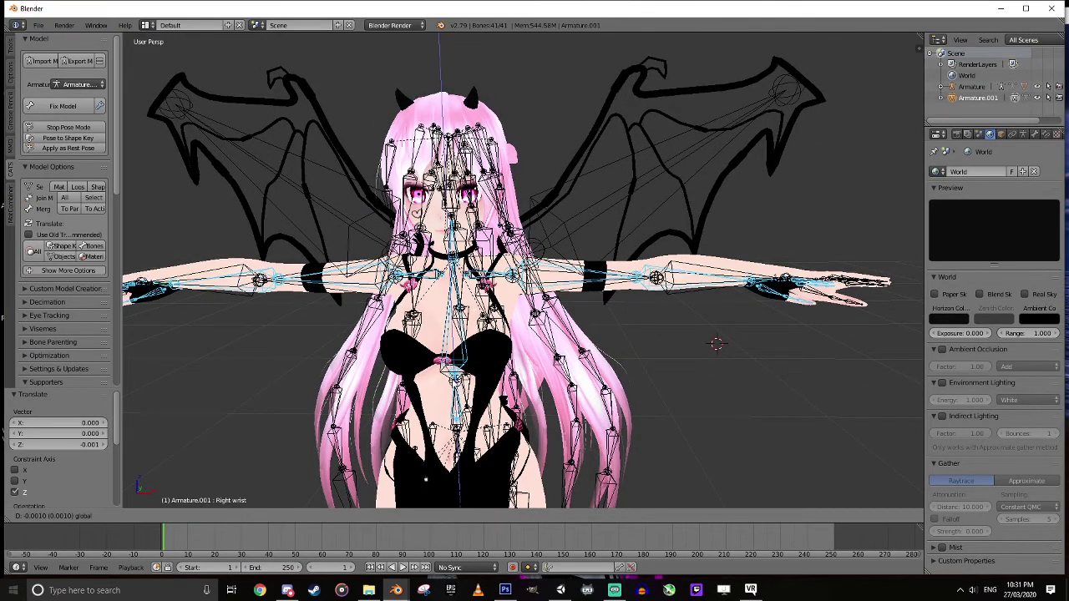
key("Escape")
- Scale the glove armature's Left arm bone by 1.171 along the X axis to match the avatar's arm
scroll(752, 355, "up", 4)
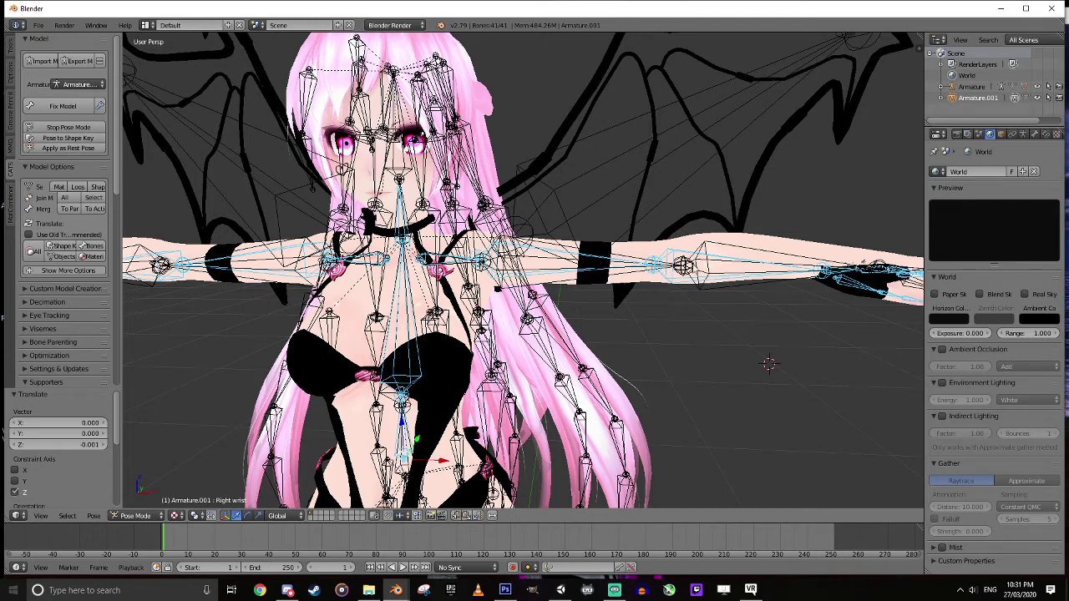
right_click(574, 264)
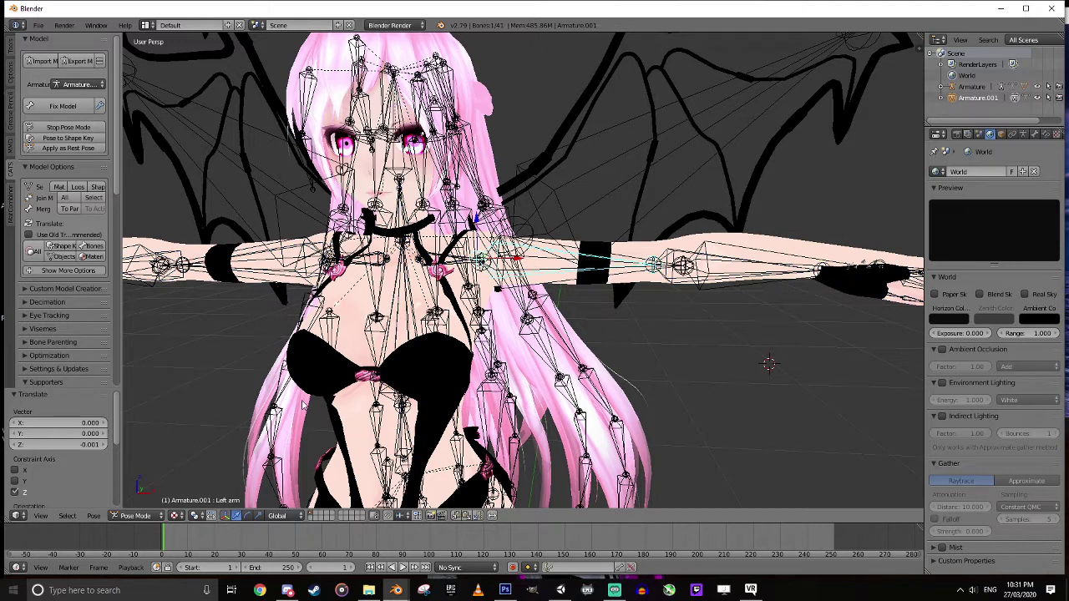
left_click(259, 515)
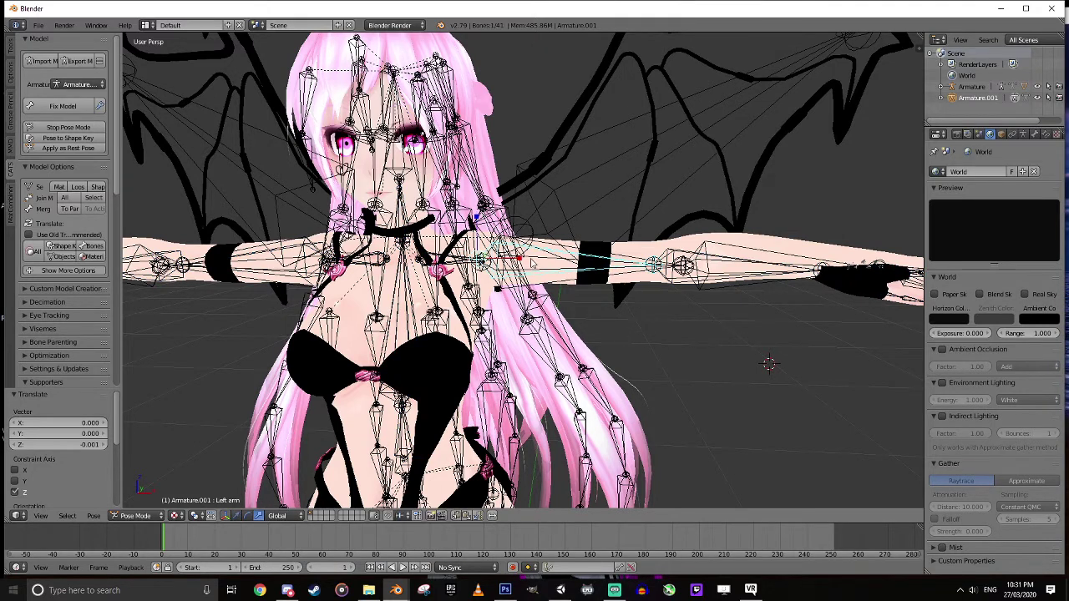
key("s")
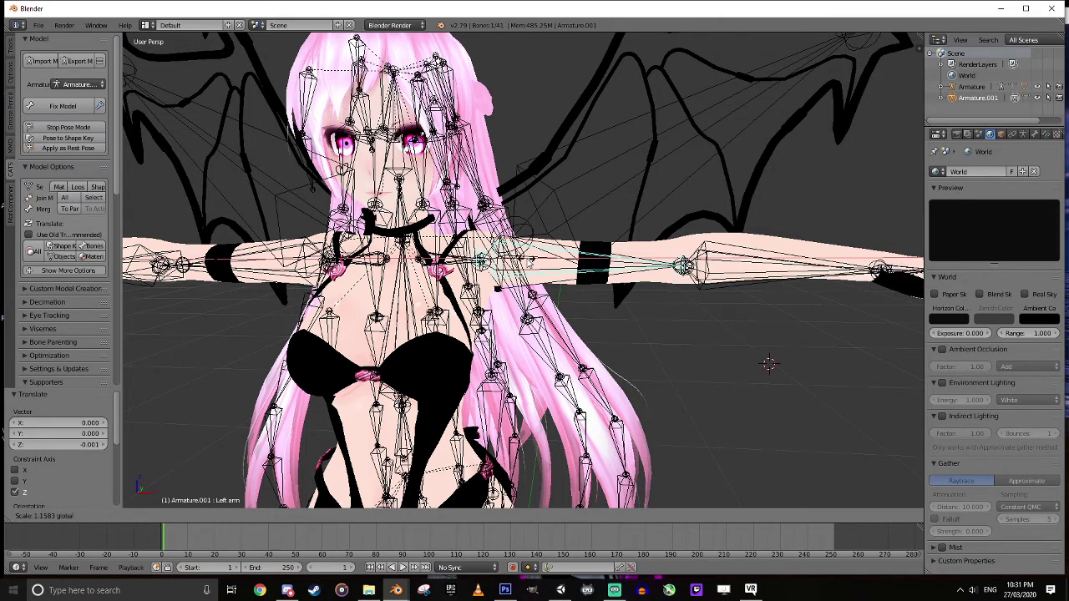
left_click(529, 262)
middle_click_drag(724, 333, 672, 352)
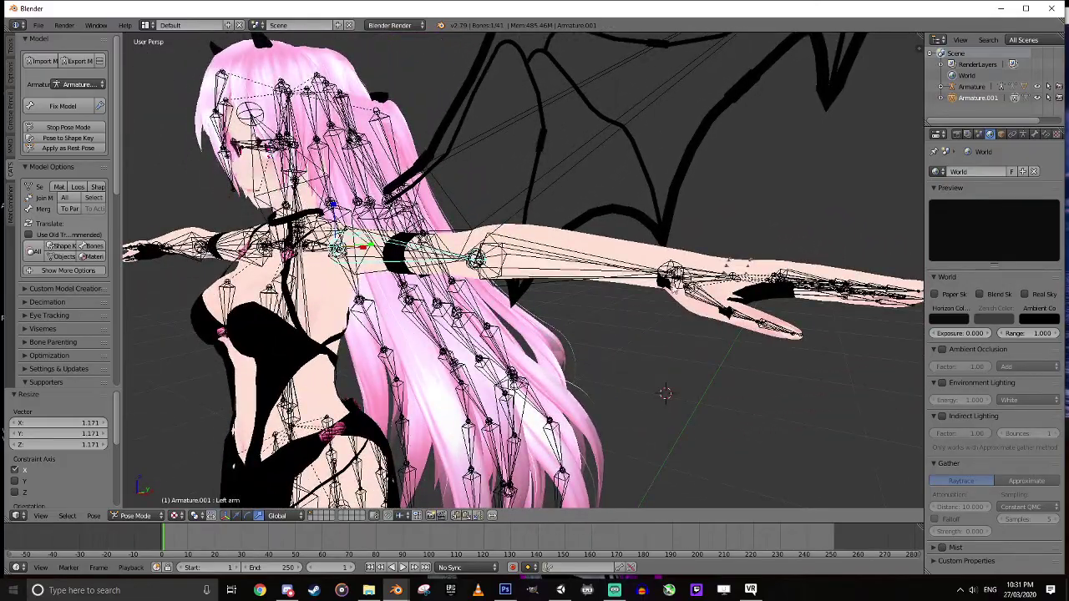
middle_click_drag(601, 294, 660, 299)
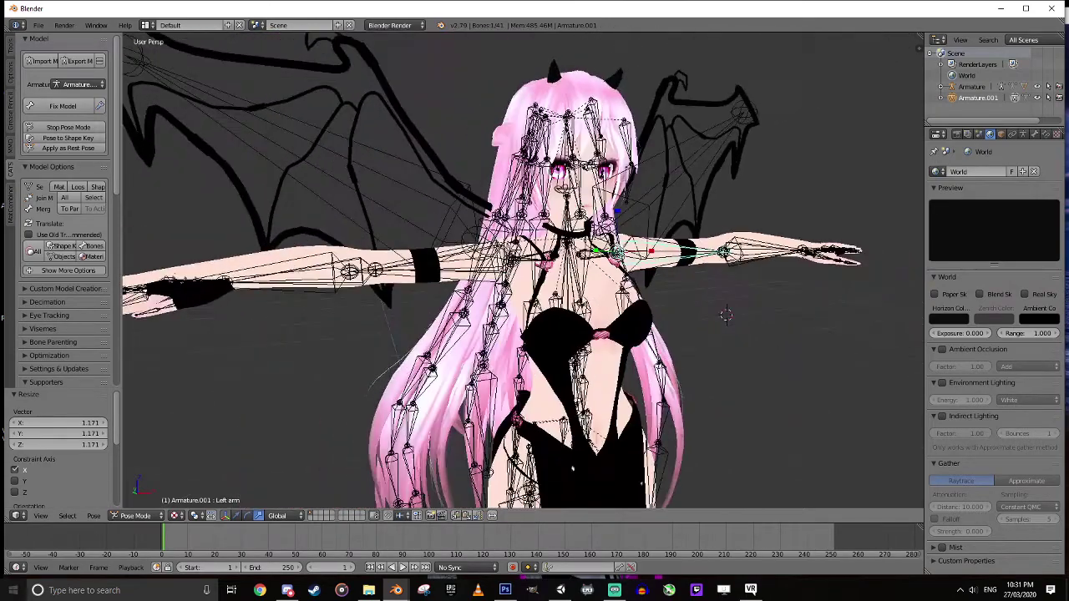
- Scale the glove armature's Right arm bone by 1.166 along the X axis to match the avatar's arm
right_click(378, 275)
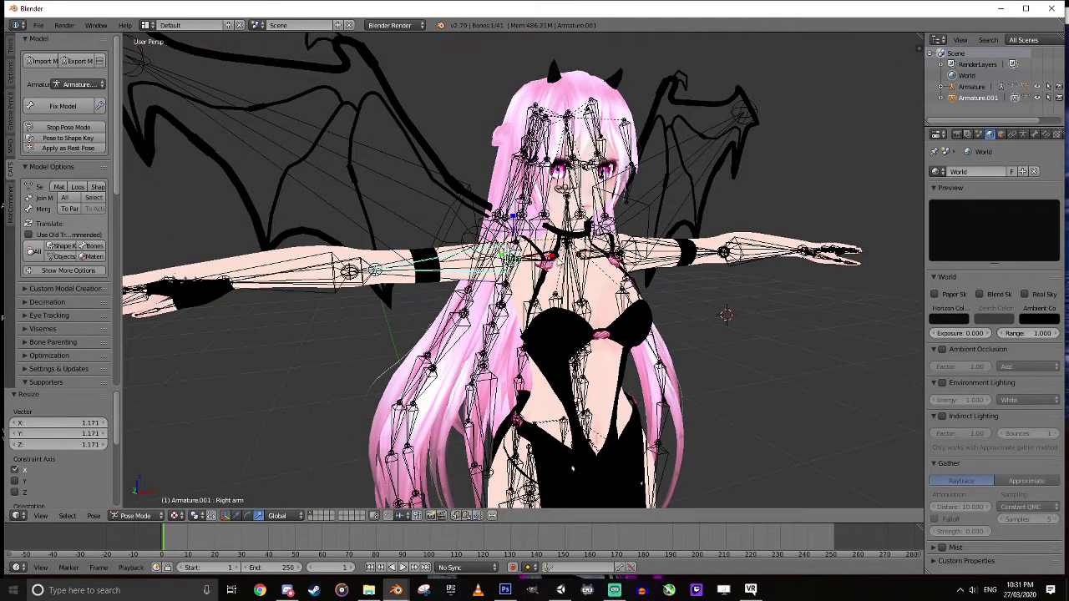
key("s")
key("x")
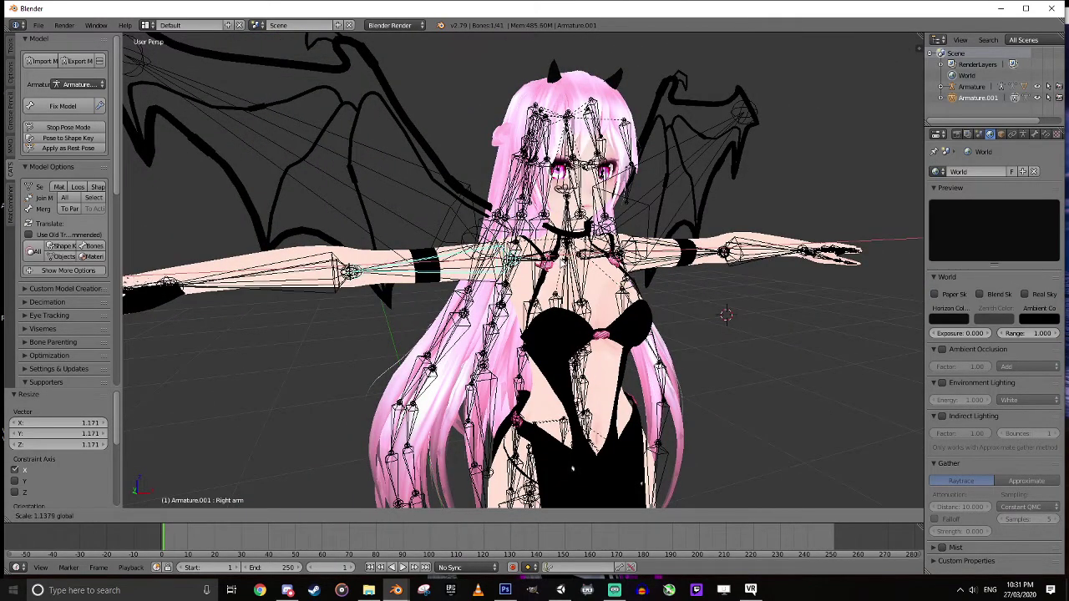
left_click(203, 298)
middle_click_drag(202, 298, 237, 290)
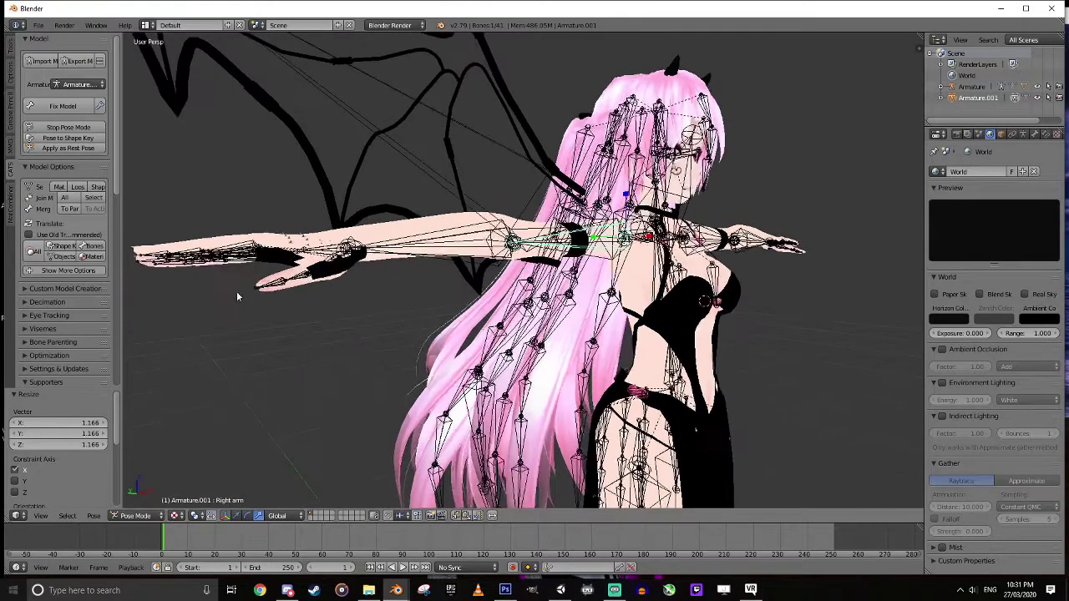
middle_click_drag(349, 256, 349, 345)
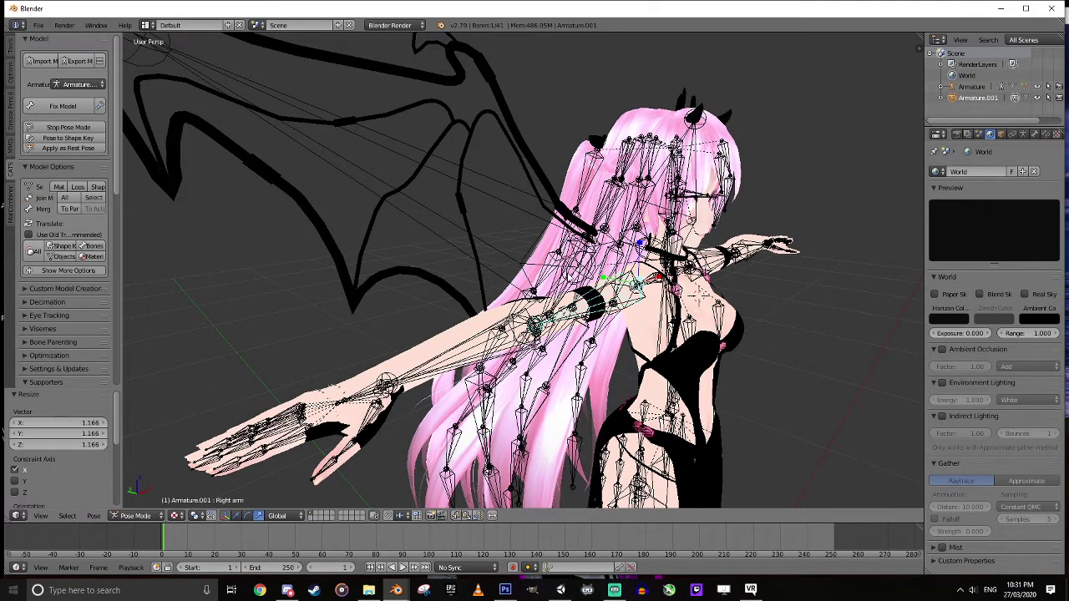
middle_click_drag(592, 303, 483, 257)
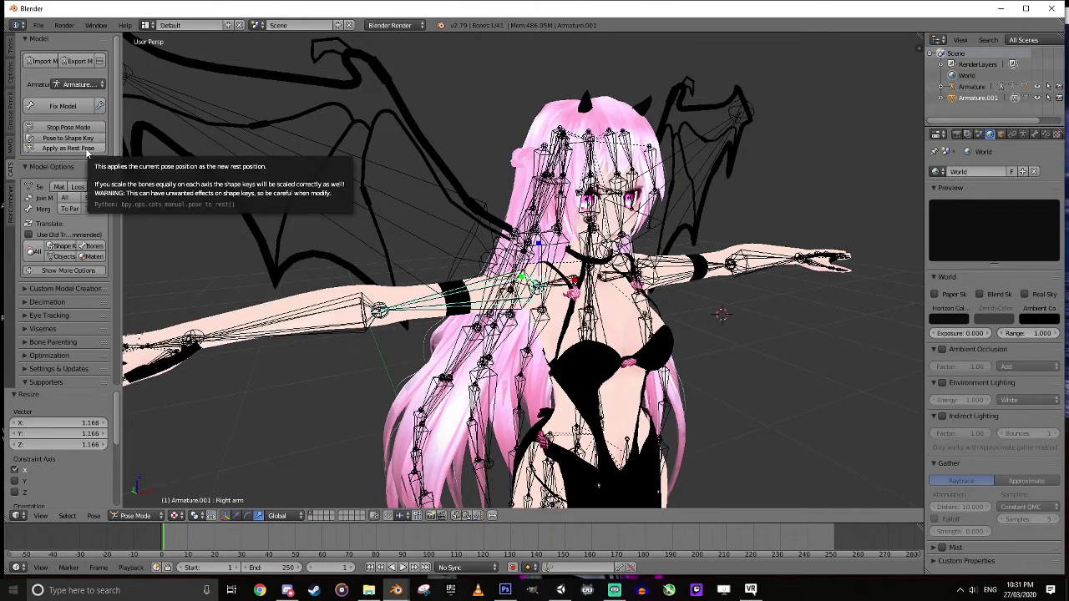
- Apply the glove armature's pose as its rest pose and hide both armatures in the scene
left_click(86, 150)
middle_click_drag(367, 212, 428, 199)
left_click(1039, 87)
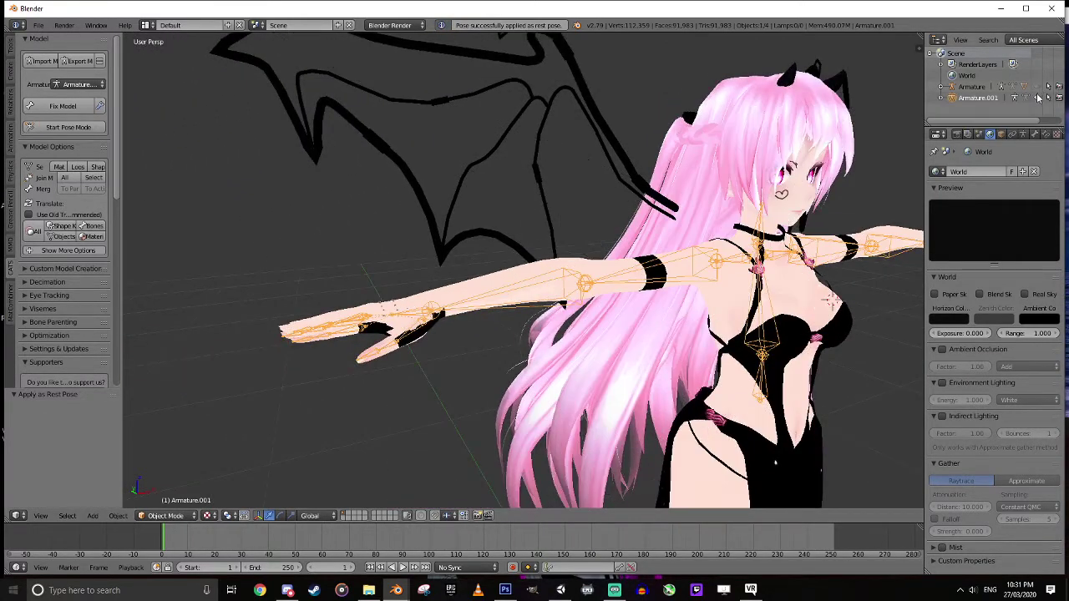
- Temporarily move the avatar's Body mesh and the Body.001 glove mesh aside in turn to compare their overlapping arms, cancelling each move
left_click(581, 272)
key("g")
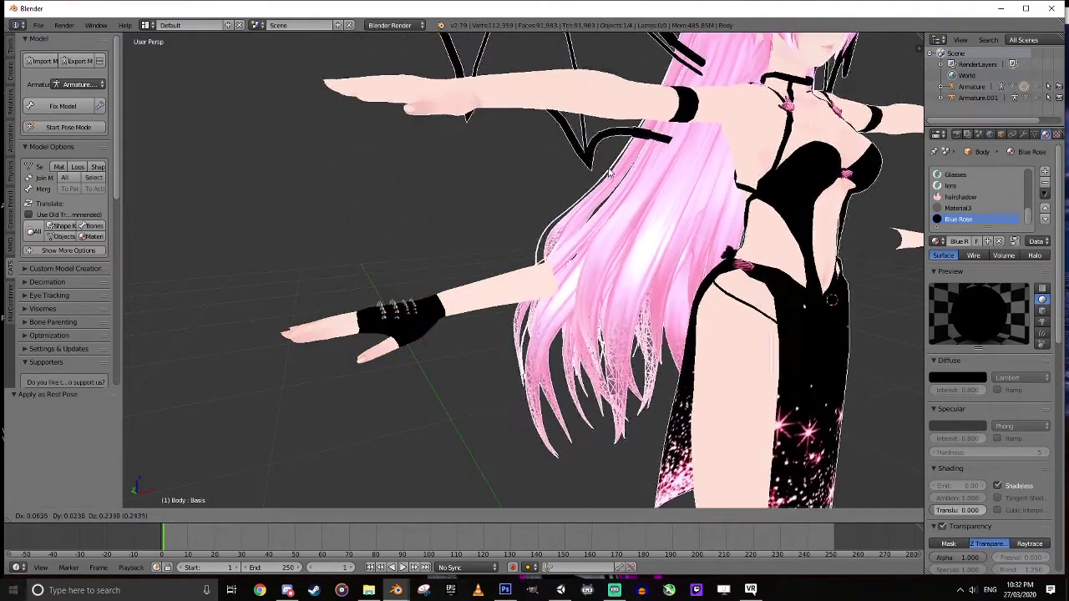
right_click(603, 249)
key("g")
right_click(613, 151)
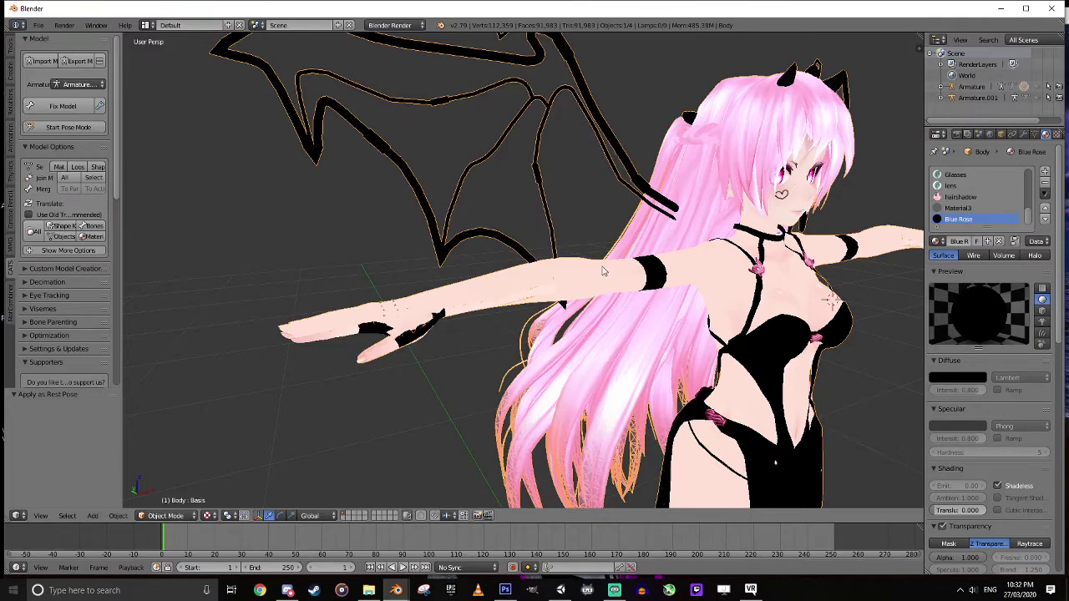
key("ctrl+shift+z")
key("ctrl+z")
scroll(563, 294, "up", 3)
scroll(563, 294, "up", 1)
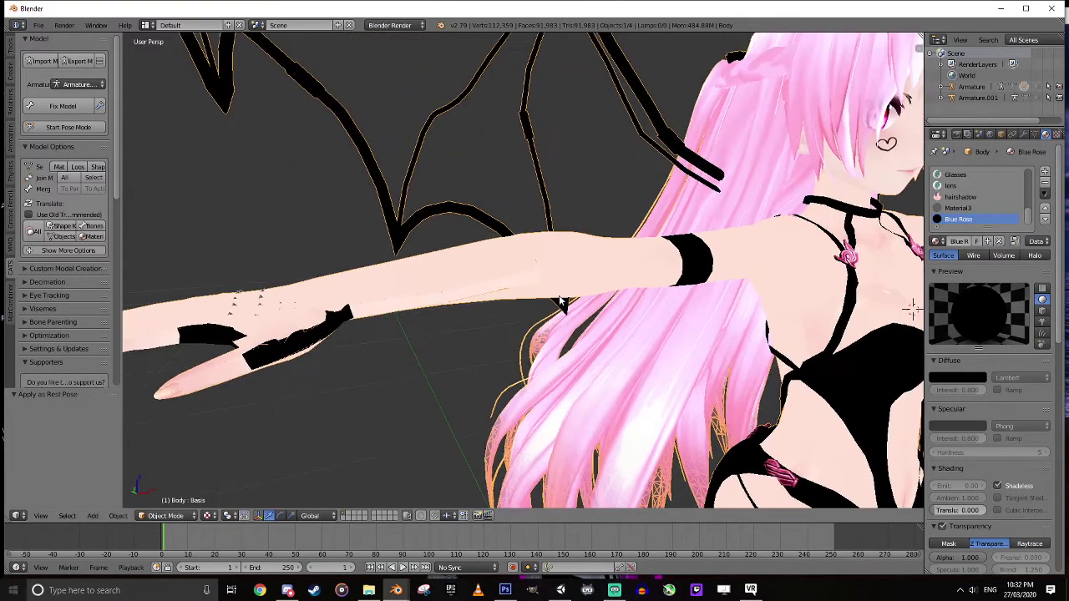
right_click(513, 287)
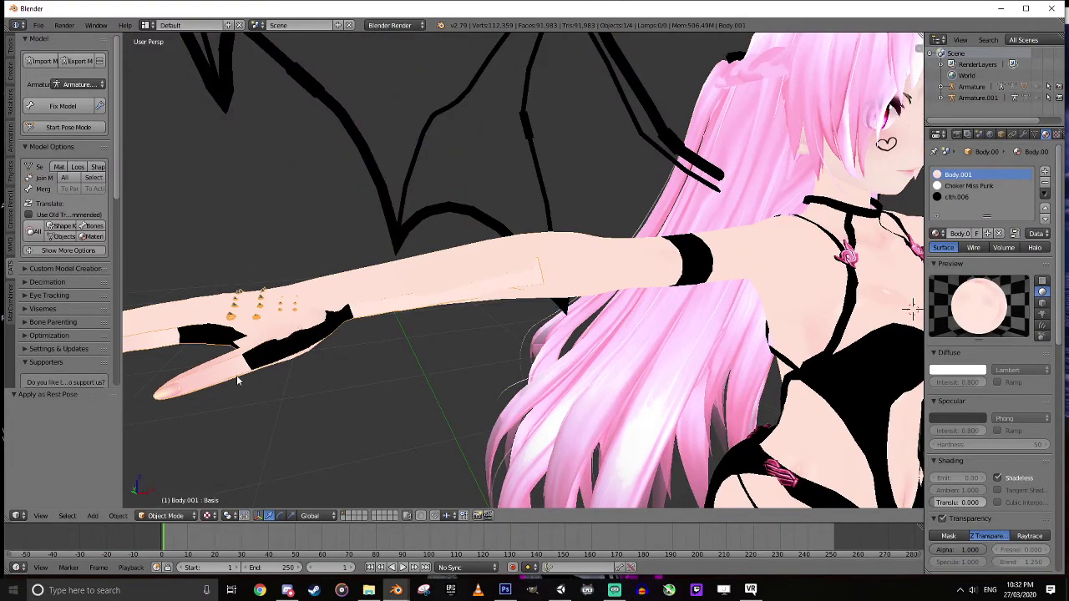
key("g")
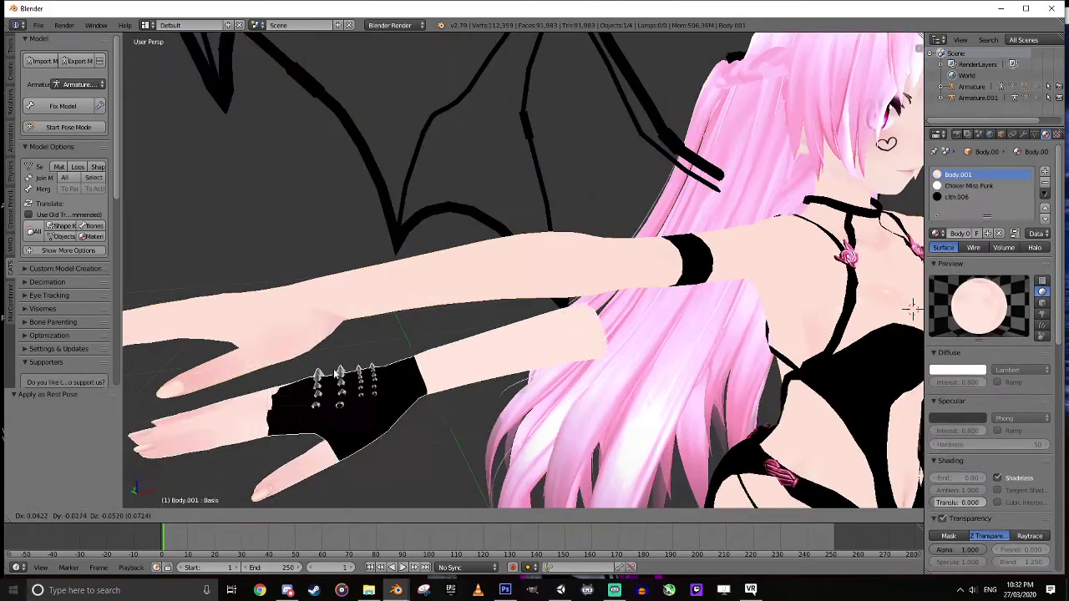
right_click(333, 369)
- Enter mesh editing on the Body.001 glove mesh and turn off limiting the selection to visible vertices
key("Tab")
middle_click_drag(457, 321, 442, 250)
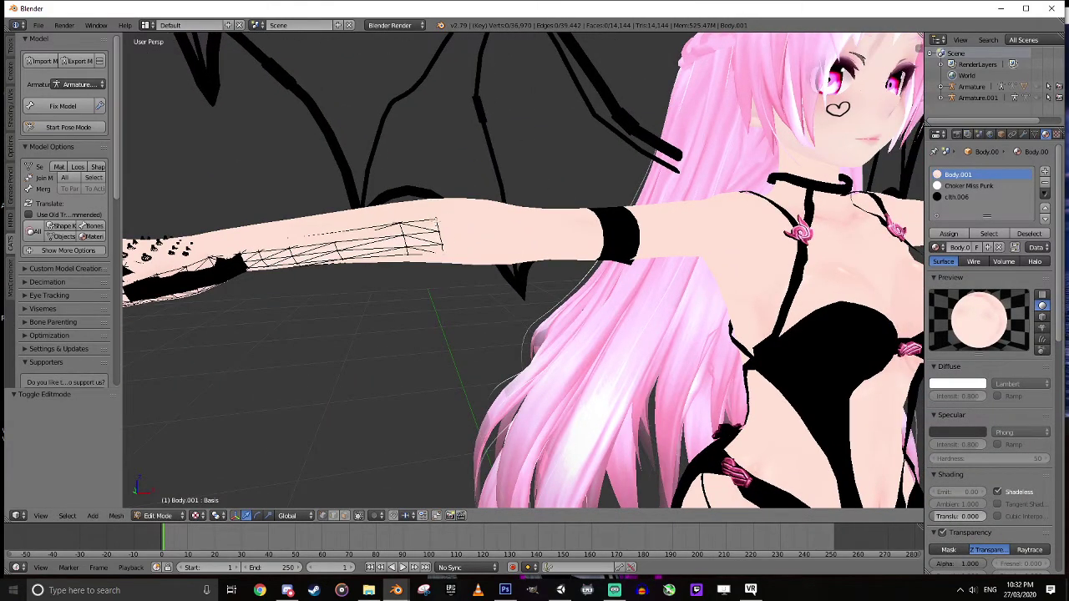
left_click(358, 515)
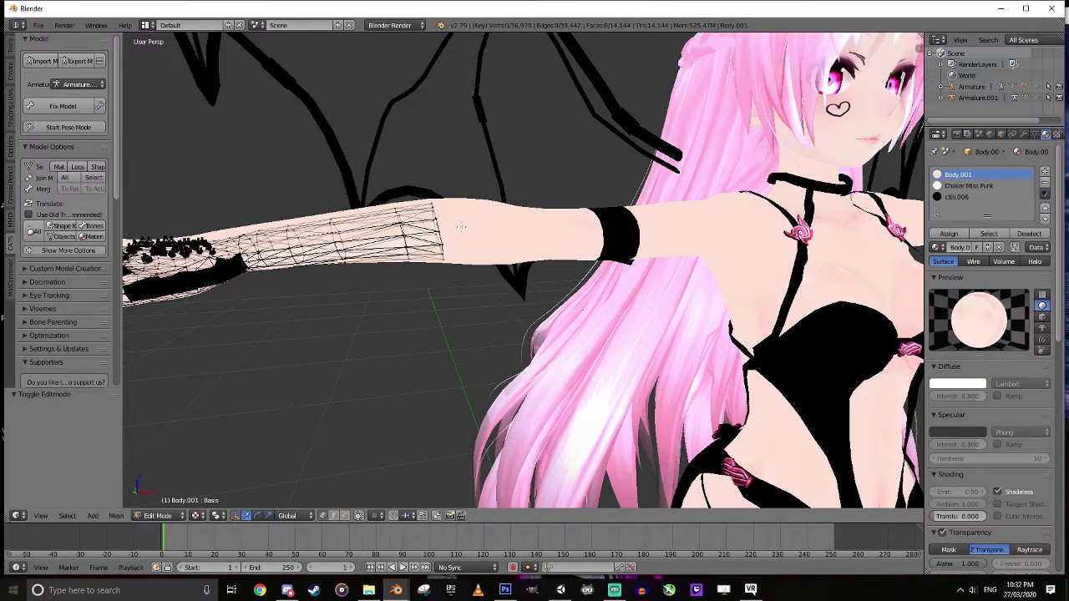
key("Tab")
- Check the avatar's Body wireframe and temporarily shift the Body mesh off the glove's forearm, cancelling the move
right_click(511, 238)
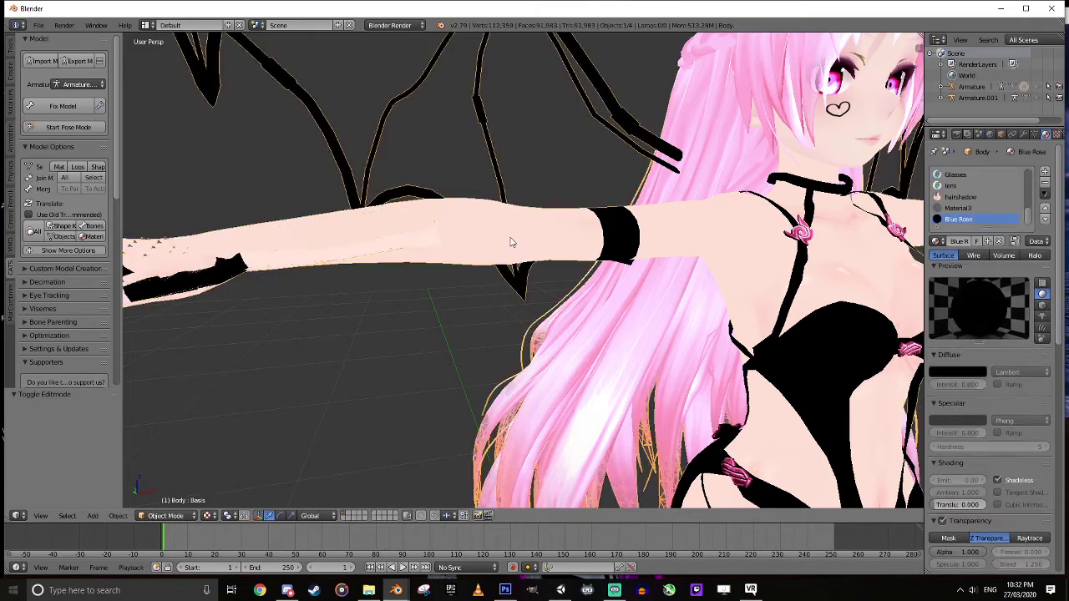
key("Tab")
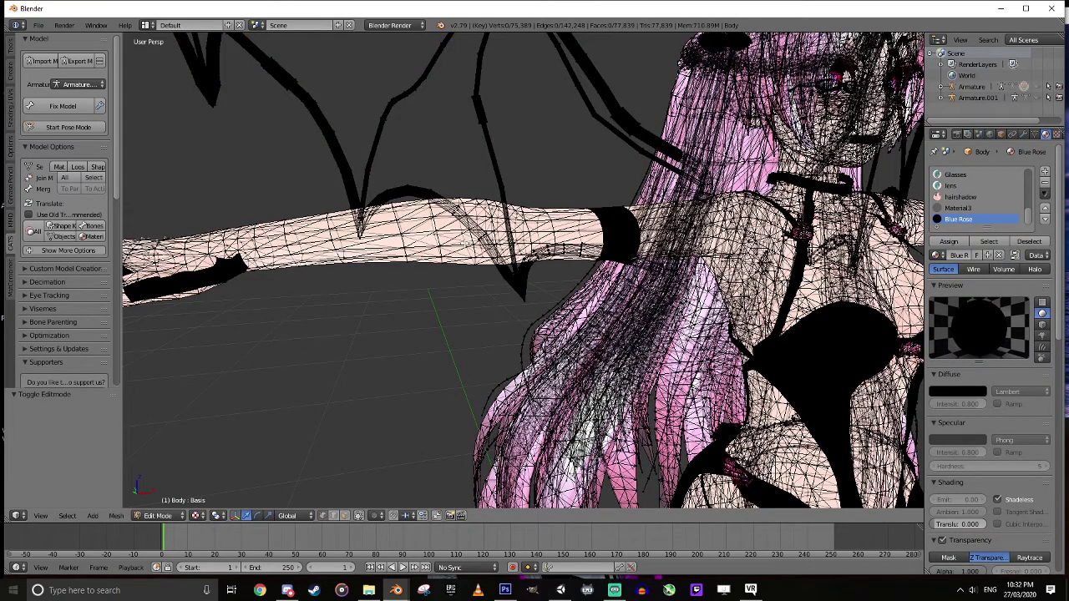
key("Tab")
key("g")
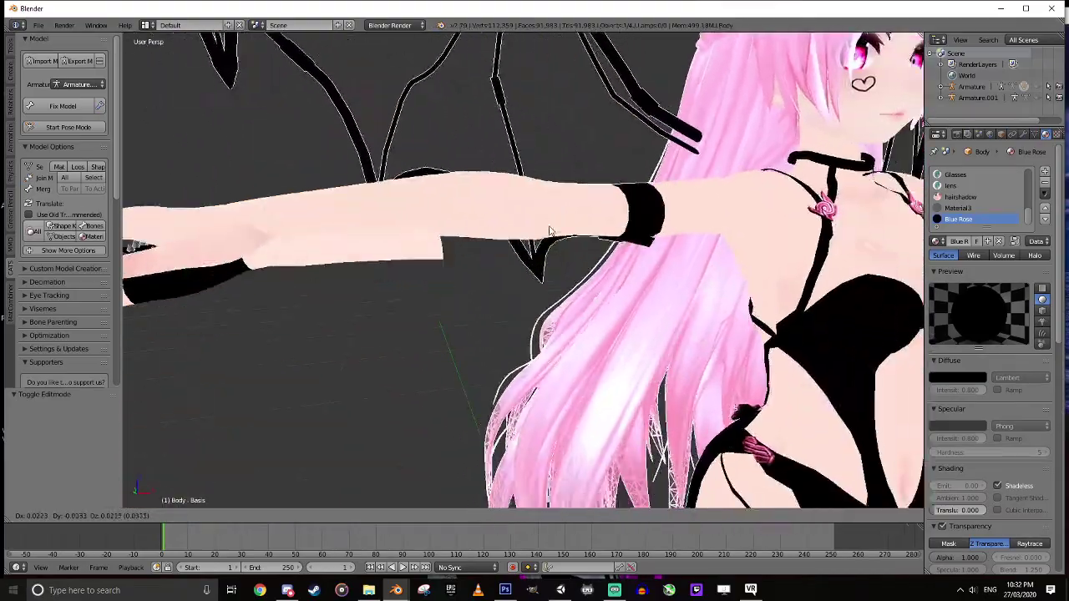
left_click(435, 240)
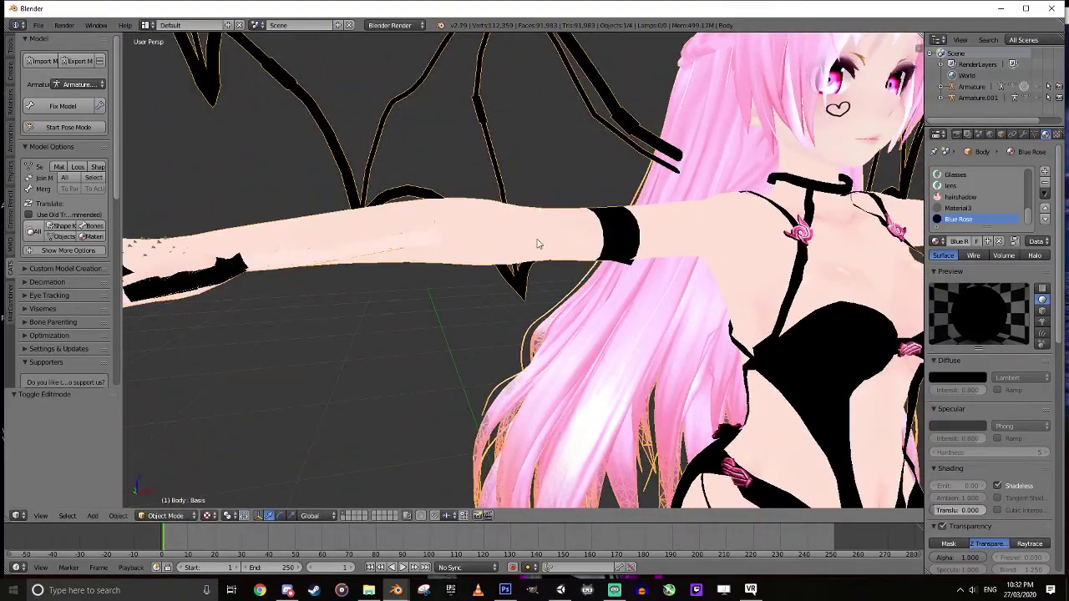
- Circle-select the ring of vertices around the avatar's forearm near the elbow, where the glove mesh ends
key("Tab")
middle_click_drag(481, 250, 459, 293)
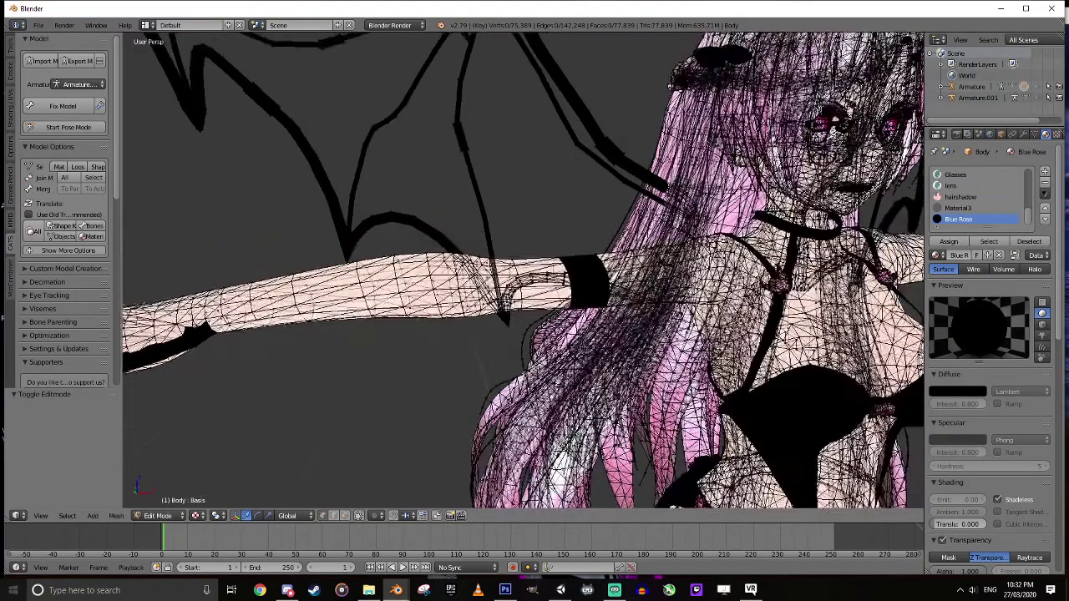
middle_click_drag(501, 258, 511, 264)
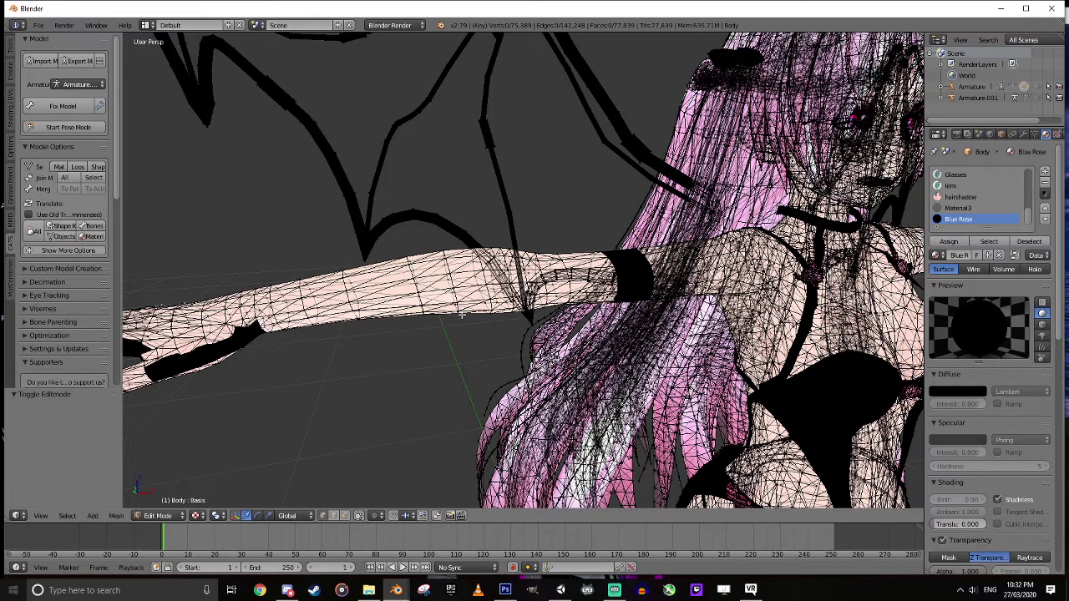
left_click(461, 315)
right_click(458, 314)
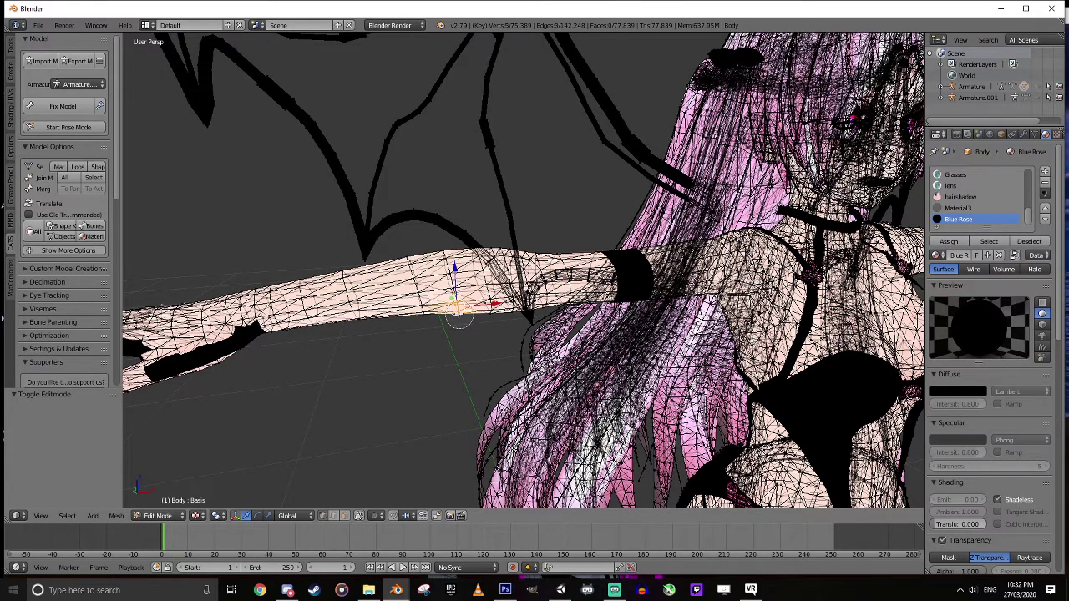
left_click_drag(459, 315, 438, 251)
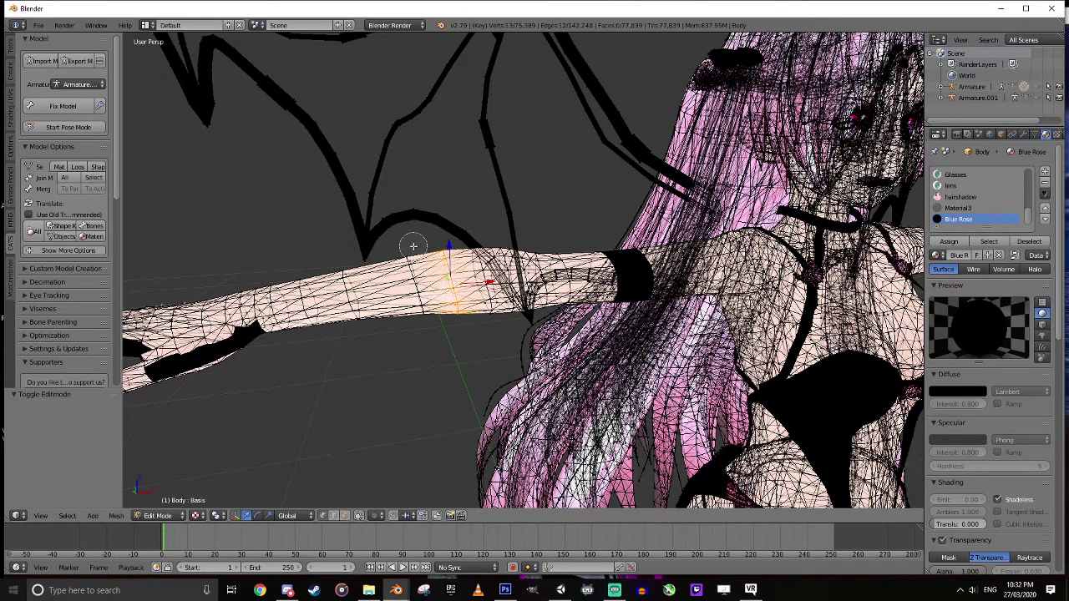
right_click(414, 247)
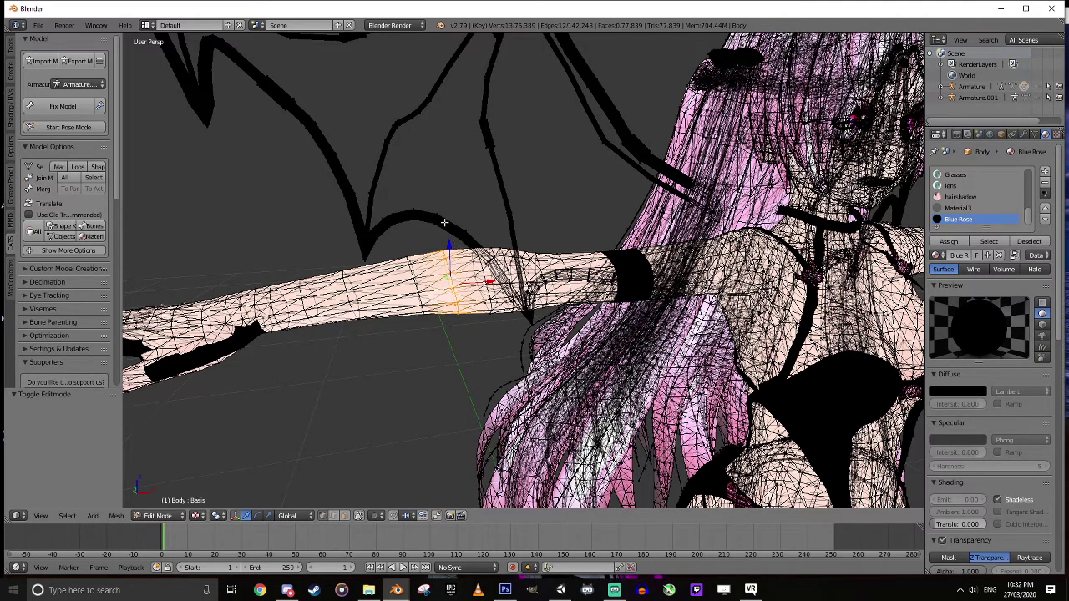
- Examine the glove mesh's wireframe to compare its forearm end with the vertex ring selected on the avatar
key("Tab")
right_click_drag(423, 305, 455, 328)
right_click(454, 325)
key("Tab")
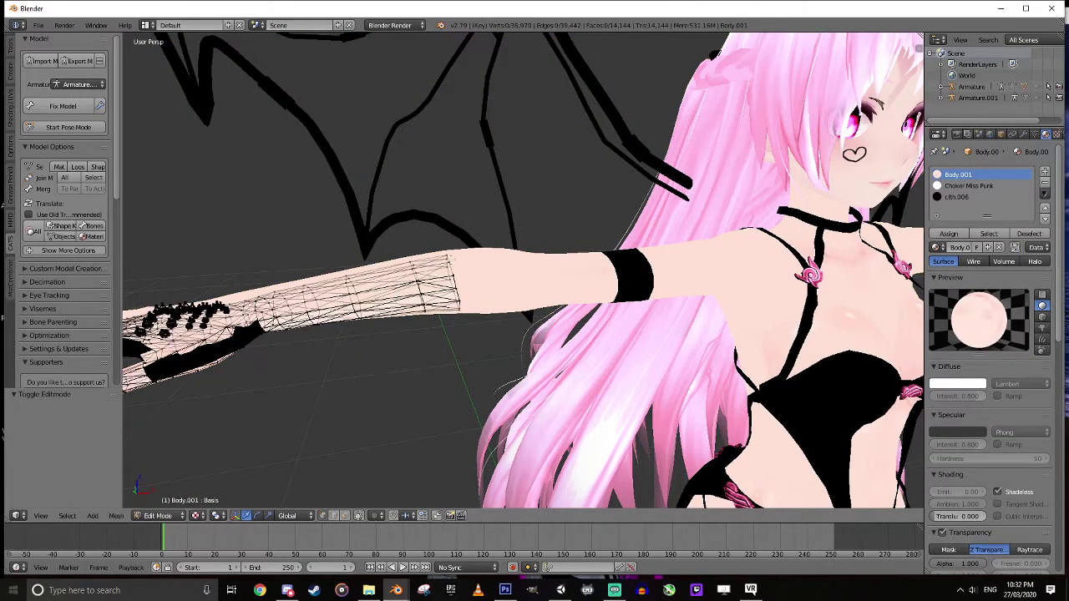
key("Tab")
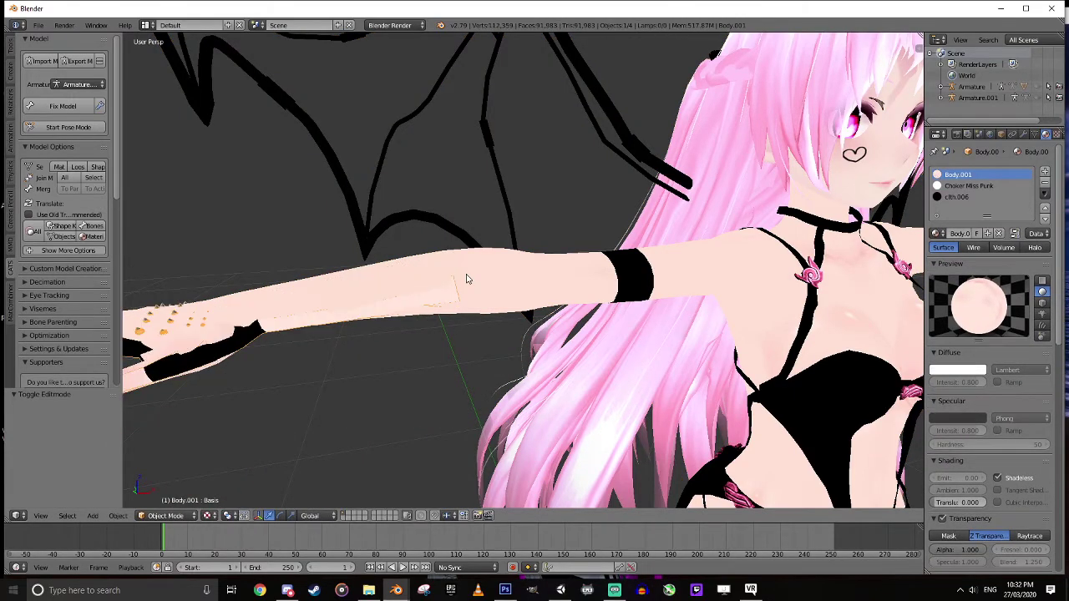
- Return to mesh editing on the avatar's Body with its forearm vertex ring still selected
right_click(477, 306)
key("Tab")
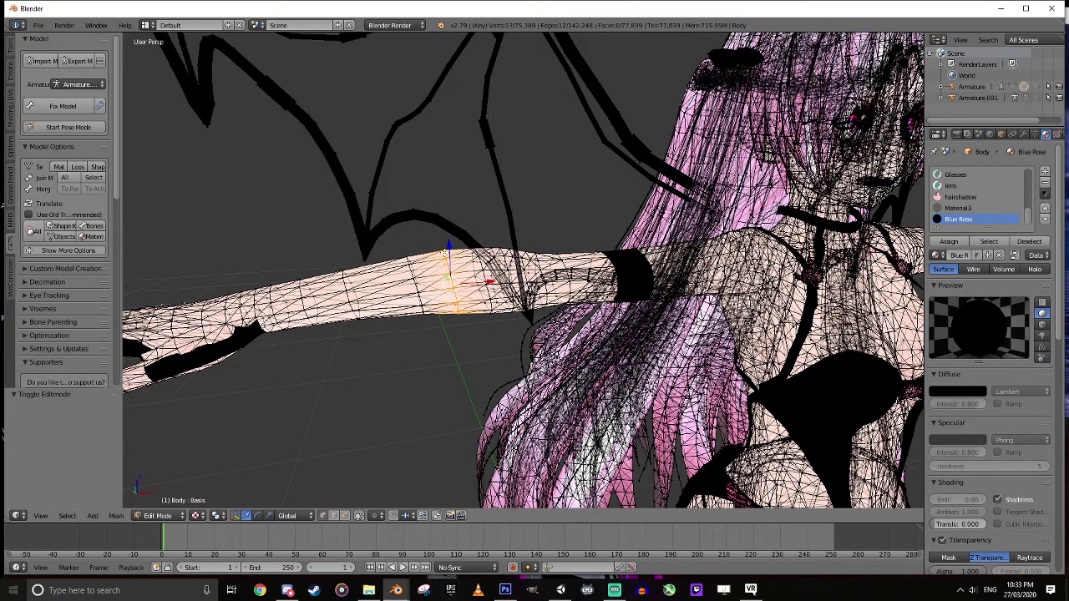
scroll(446, 253, "up", 2)
scroll(448, 270, "down", 1)
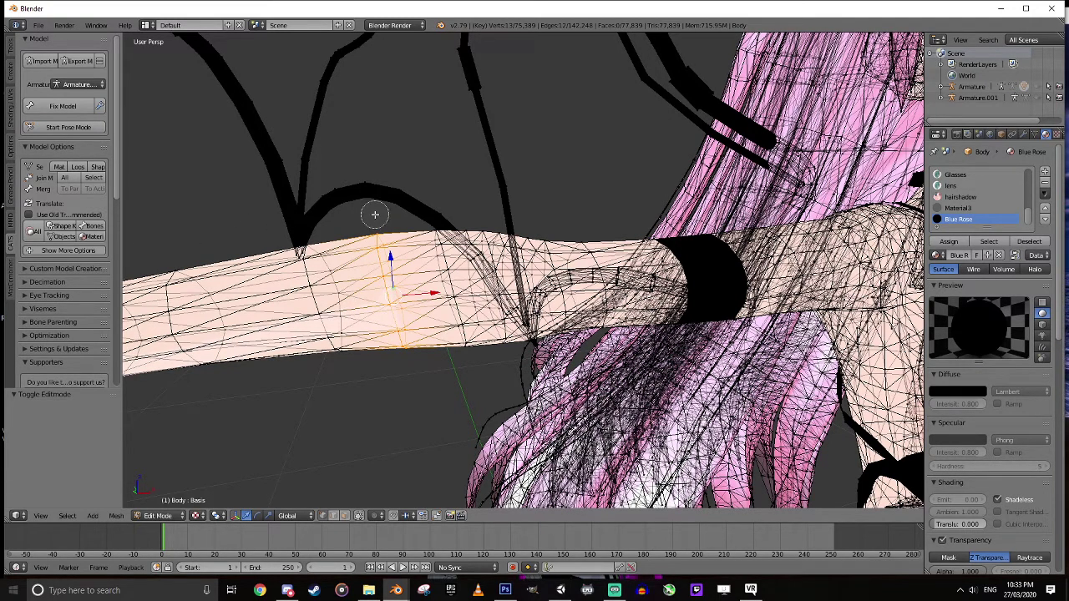
- Try to replace the elbow-side selection by circle-selecting the next vertex ring toward the wrist
middle_click_drag(377, 220, 417, 350)
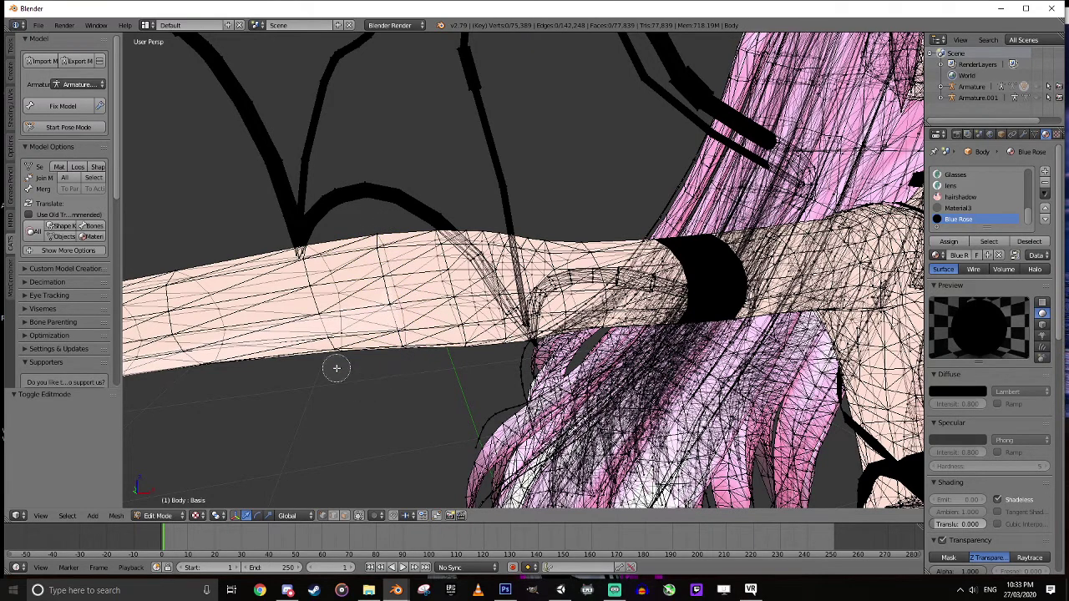
mouse_move(337, 365)
left_mouse_down()
mouse_move(298, 239)
mouse_move(341, 362)
left_mouse_up()
right_click(386, 203)
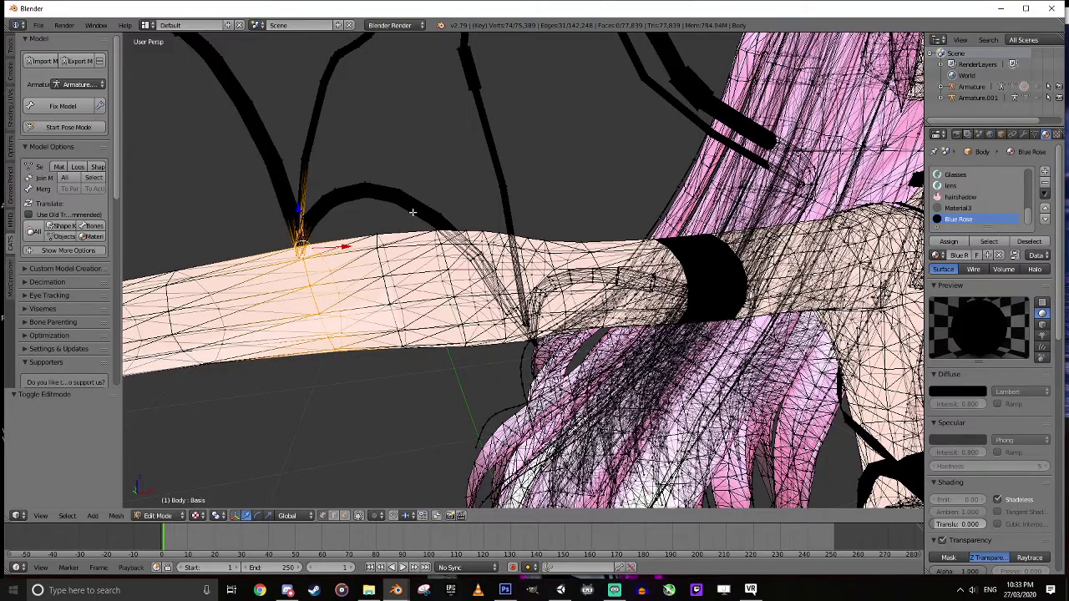
middle_click_drag(412, 213, 429, 212)
- Circle-select the next two vertex rings toward the wrist, adding them to the avatar's forearm selection
mouse_move(406, 276)
middle_mouse_down()
mouse_move(367, 285)
mouse_move(351, 229)
middle_mouse_up()
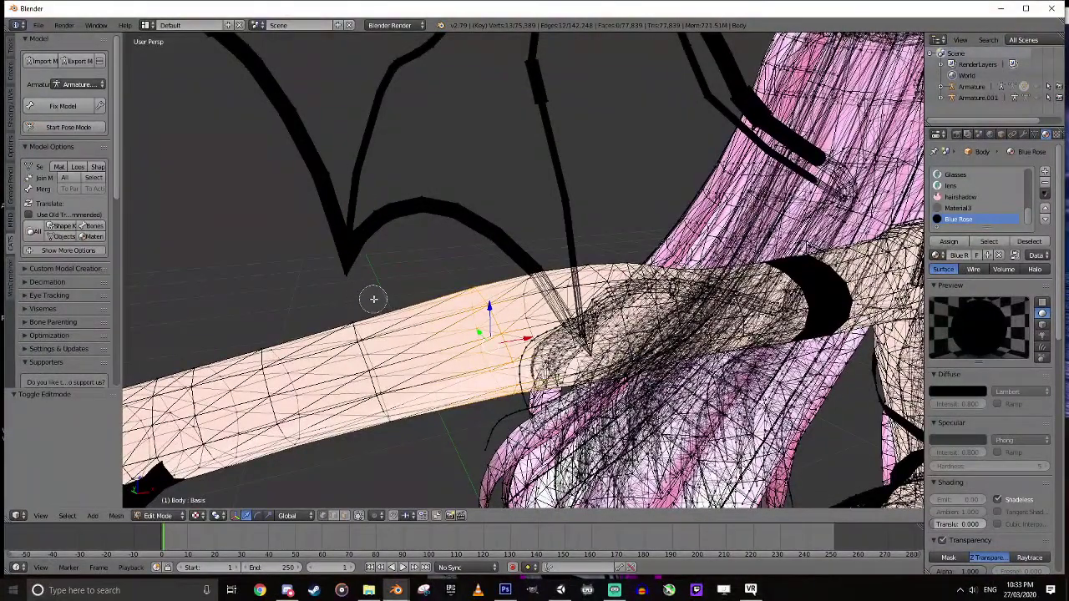
right_click(406, 279)
key("c")
mouse_move(342, 330)
left_mouse_down()
mouse_move(387, 434)
mouse_move(348, 330)
left_mouse_up()
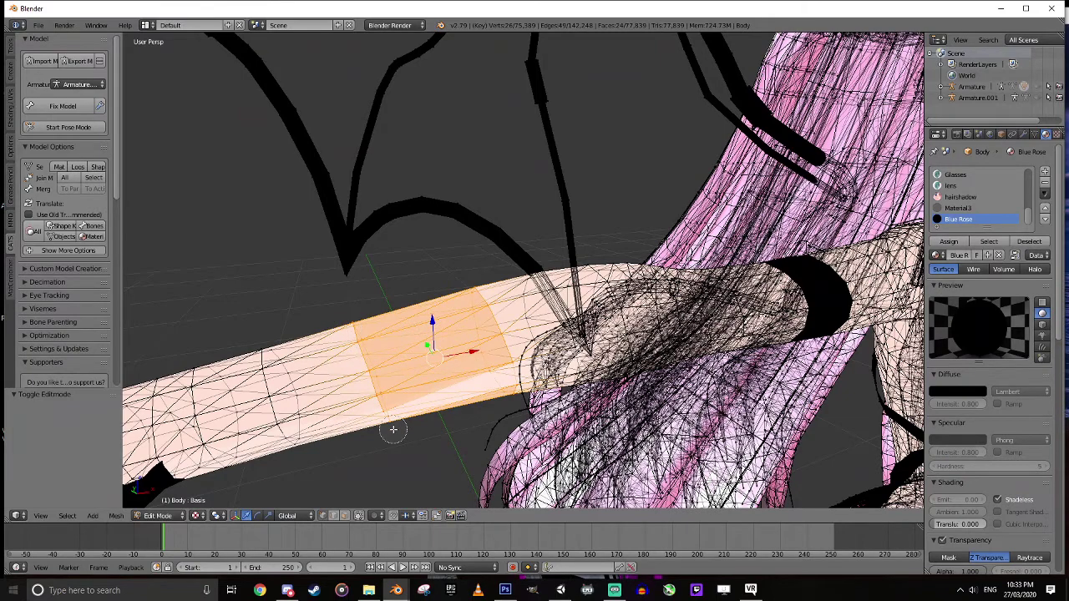
mouse_move(303, 446)
left_mouse_down()
mouse_move(262, 350)
mouse_move(289, 428)
left_mouse_up()
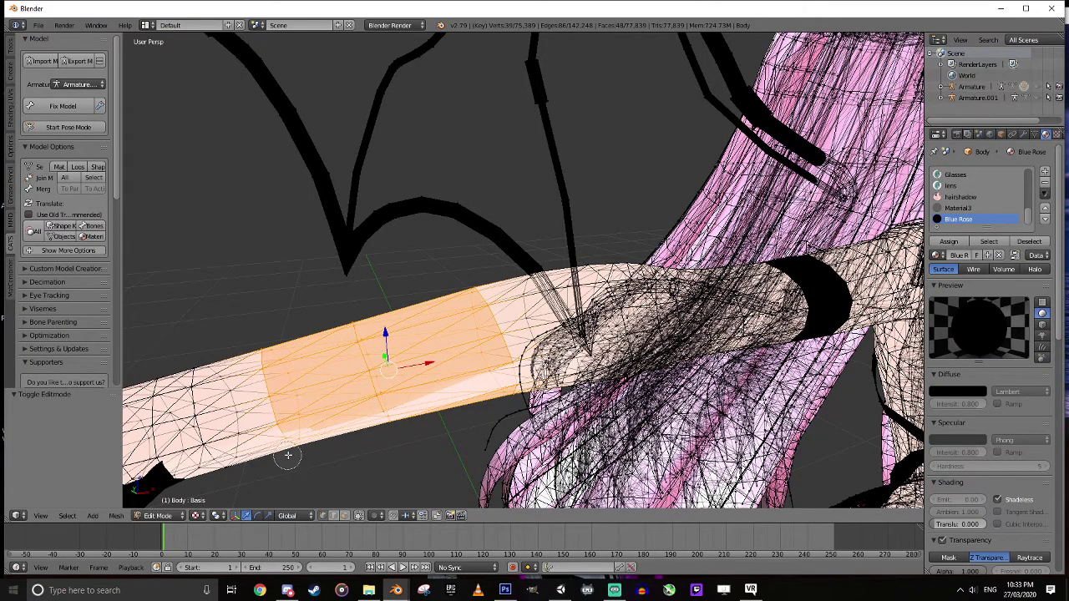
right_click(327, 441)
- Extend the circle selection over the rest of the forearm, the hand, the thumb and all fingertips
scroll(332, 431, "down", 3)
middle_click_drag(339, 417, 346, 389)
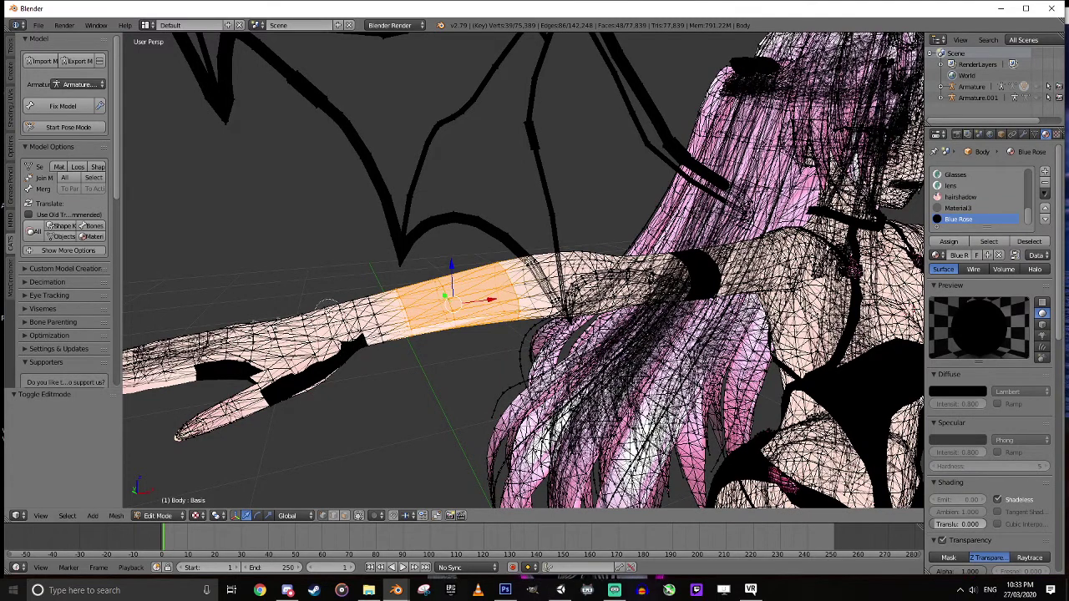
key("c")
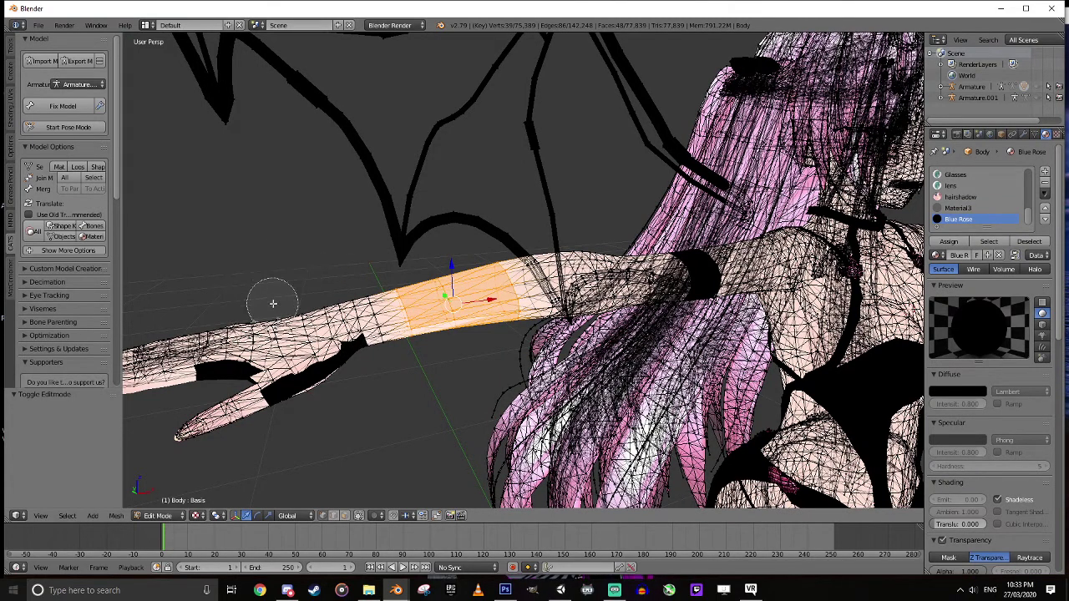
right_click(367, 318)
mouse_move(376, 345)
left_mouse_down()
mouse_move(368, 318)
mouse_move(164, 442)
mouse_move(361, 341)
mouse_move(289, 324)
mouse_move(169, 367)
mouse_move(200, 312)
left_mouse_up()
key("c")
right_click(203, 311)
scroll(208, 304, "down", 2)
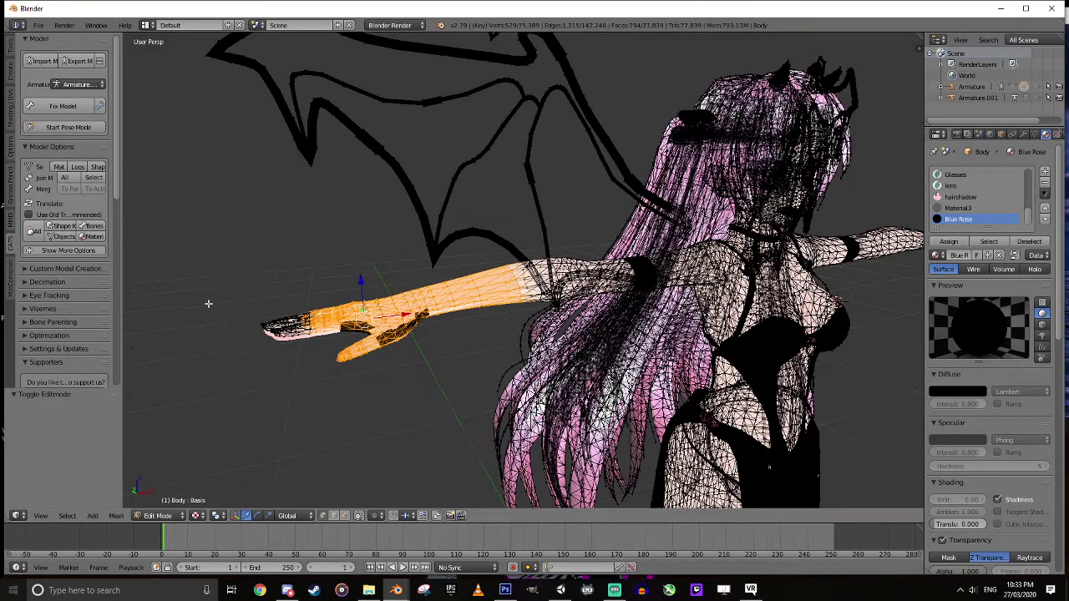
key("c")
mouse_move(271, 317)
left_mouse_down()
mouse_move(268, 351)
mouse_move(293, 310)
left_mouse_up()
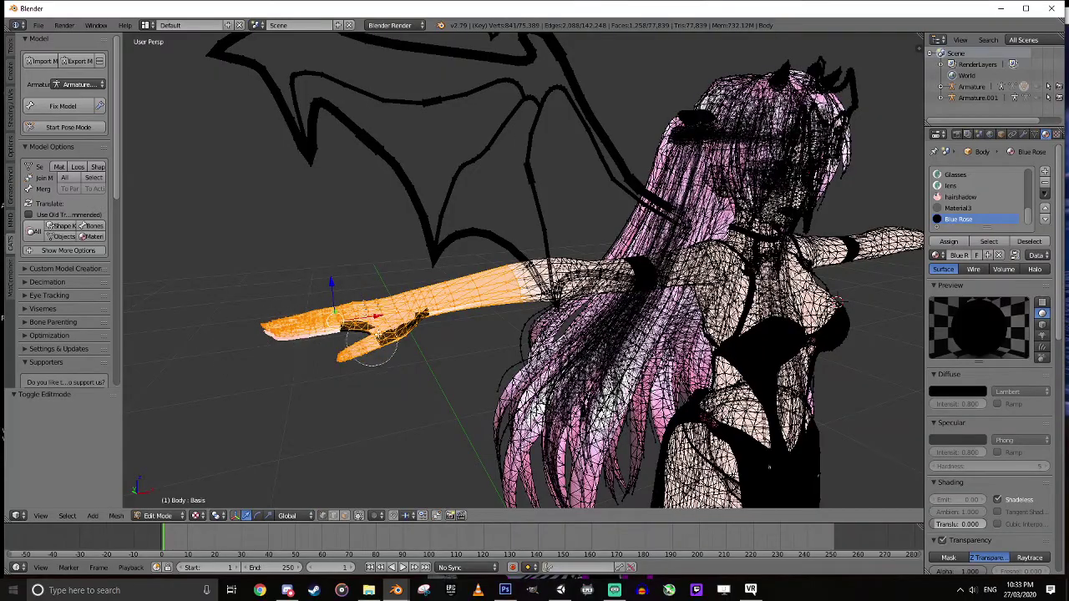
right_click(406, 366)
- Add the matching vertex ring on the avatar's opposite forearm to the selection, where that glove mesh ends
middle_click_drag(411, 364, 333, 359)
middle_click_drag(454, 361, 542, 362)
middle_click_drag(781, 363, 588, 371, "shift")
scroll(570, 378, "up", 1)
scroll(585, 377, "up", 1)
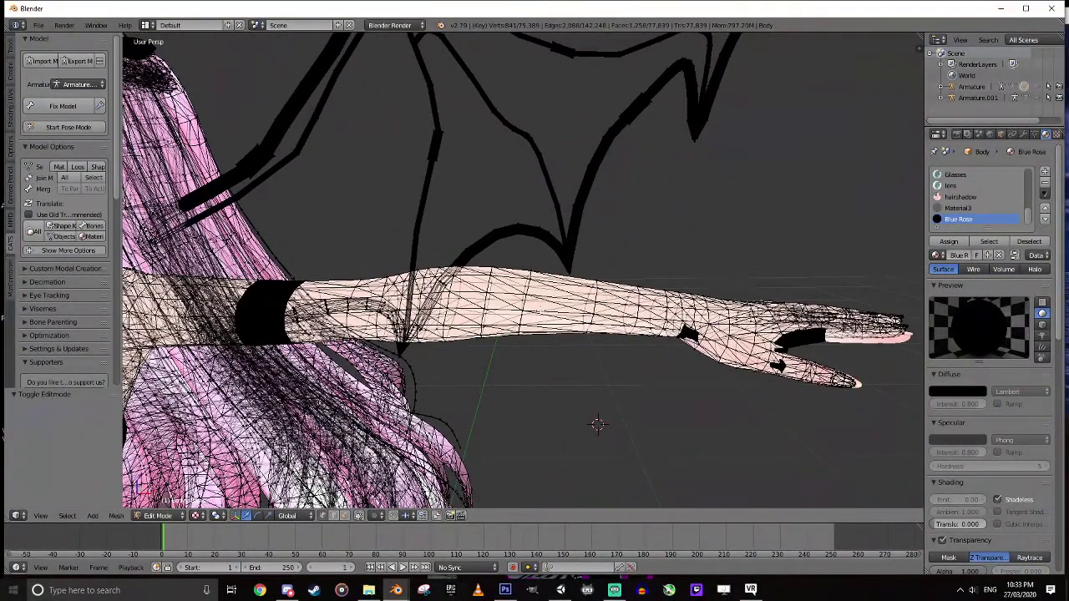
scroll(522, 271, "down", 2)
middle_click_drag(522, 276, 649, 269)
scroll(524, 293, "up", 2)
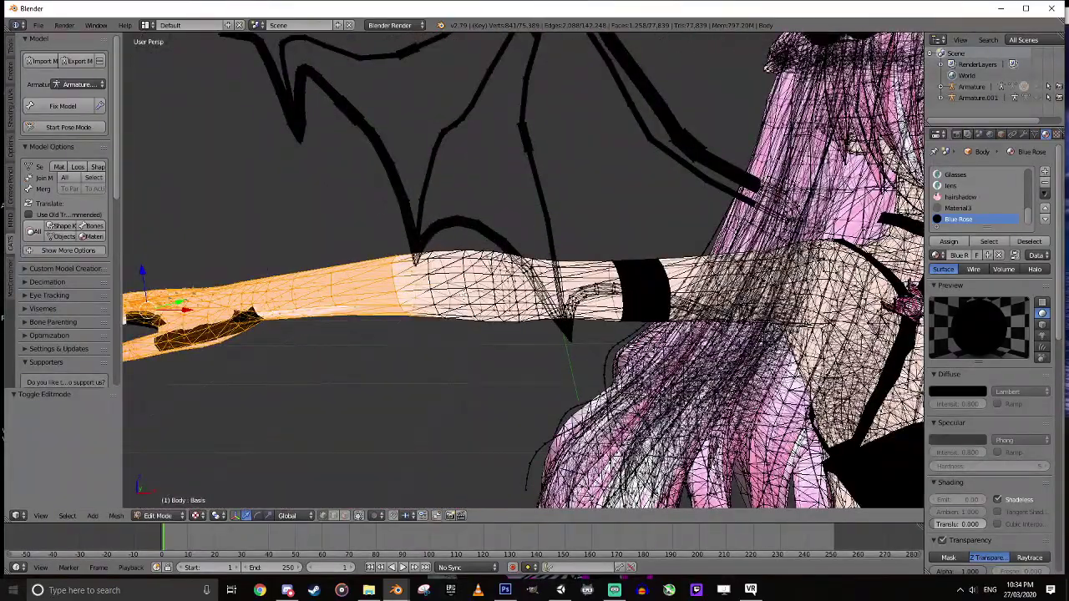
middle_click_drag(802, 292, 150, 302, "shift")
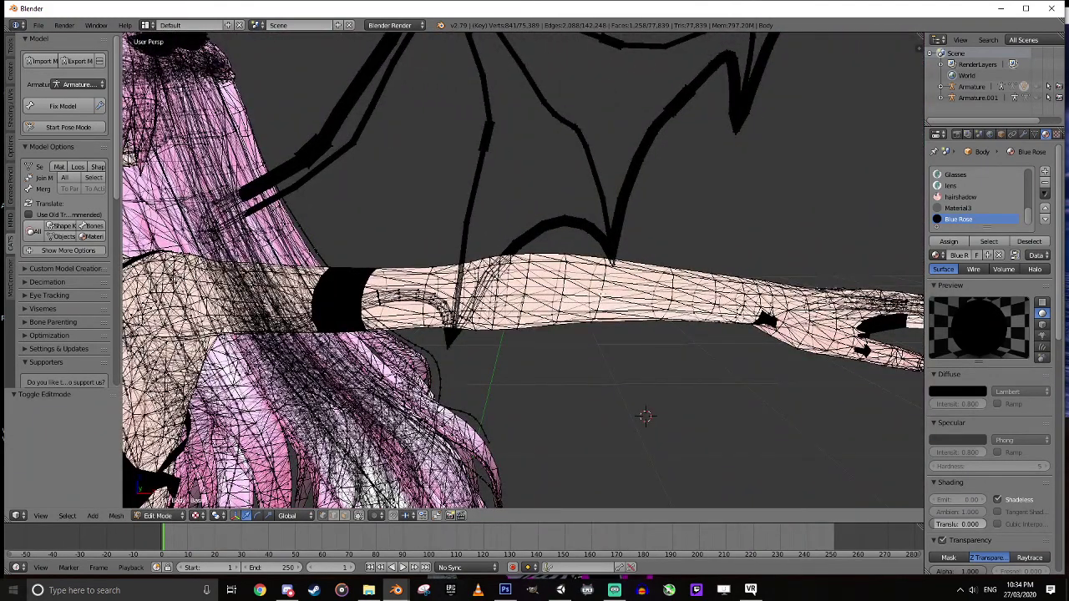
key("c")
mouse_move(612, 256)
left_mouse_down()
mouse_move(609, 317)
mouse_move(632, 362)
left_mouse_up()
middle_click_drag(632, 362, 610, 292)
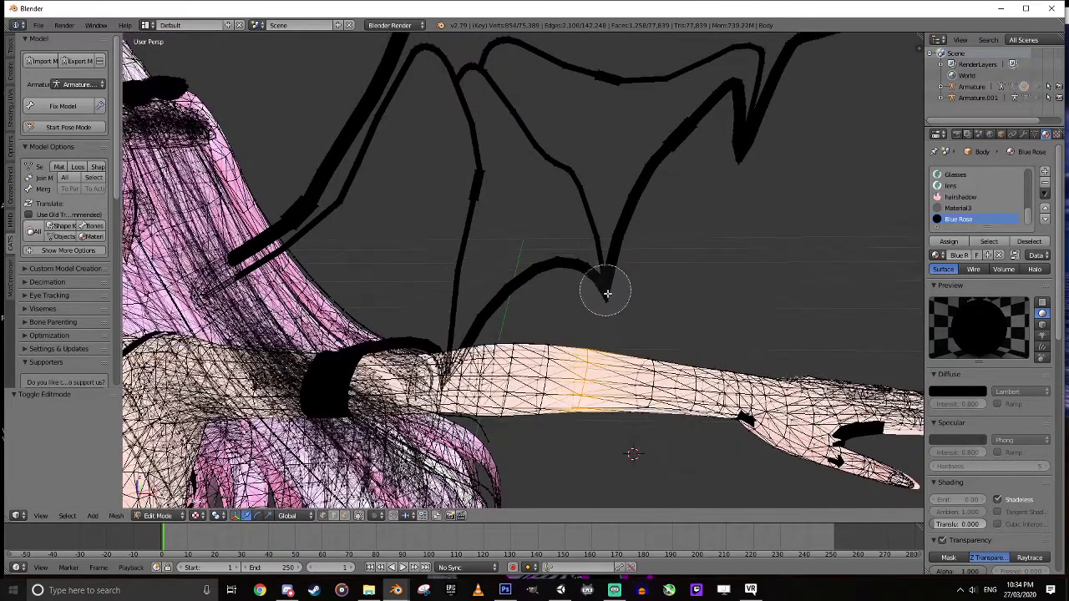
- Circle-select the rest of the opposite forearm, hand and fingers down to the fingertips
mouse_move(673, 301)
left_mouse_down()
mouse_move(638, 435)
mouse_move(709, 366)
mouse_move(835, 418)
mouse_move(874, 459)
mouse_move(902, 455)
mouse_move(898, 422)
left_mouse_up()
right_click(821, 302)
scroll(821, 302, "down", 2)
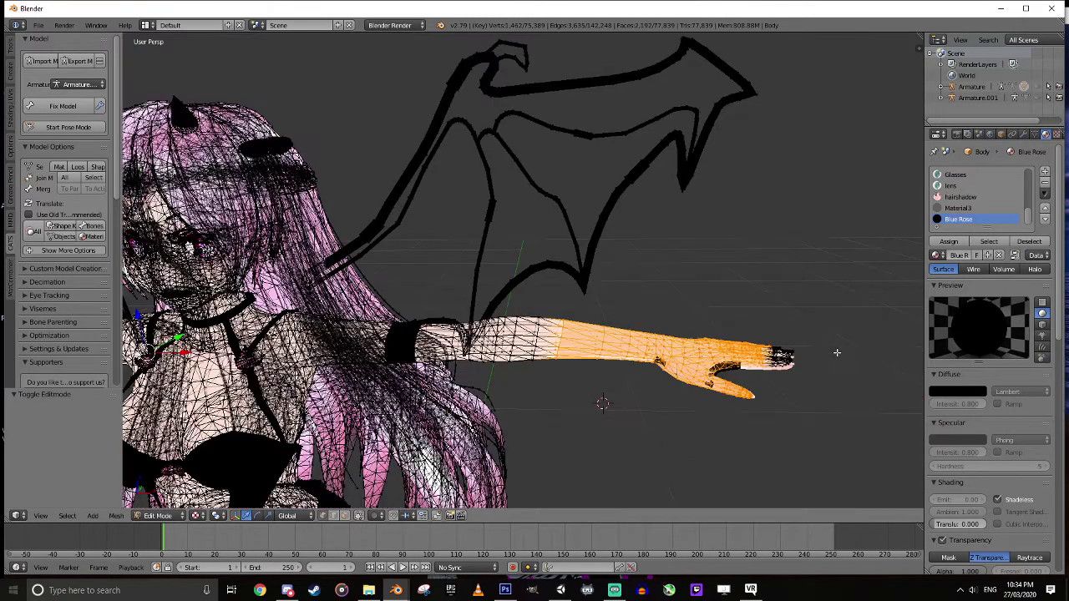
key("c")
mouse_move(779, 351)
left_mouse_down()
mouse_move(780, 342)
mouse_move(764, 376)
mouse_move(633, 365)
mouse_move(781, 331)
left_mouse_up()
right_click(782, 328)
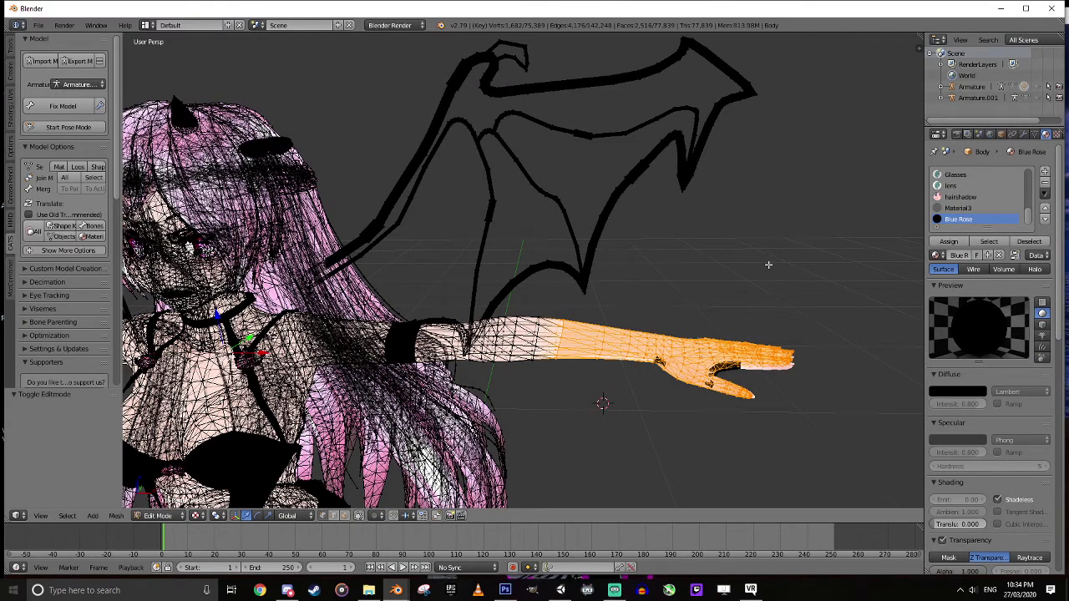
- Delete the selected vertices of both of the avatar's forearms and hands
key("x")
key("super")
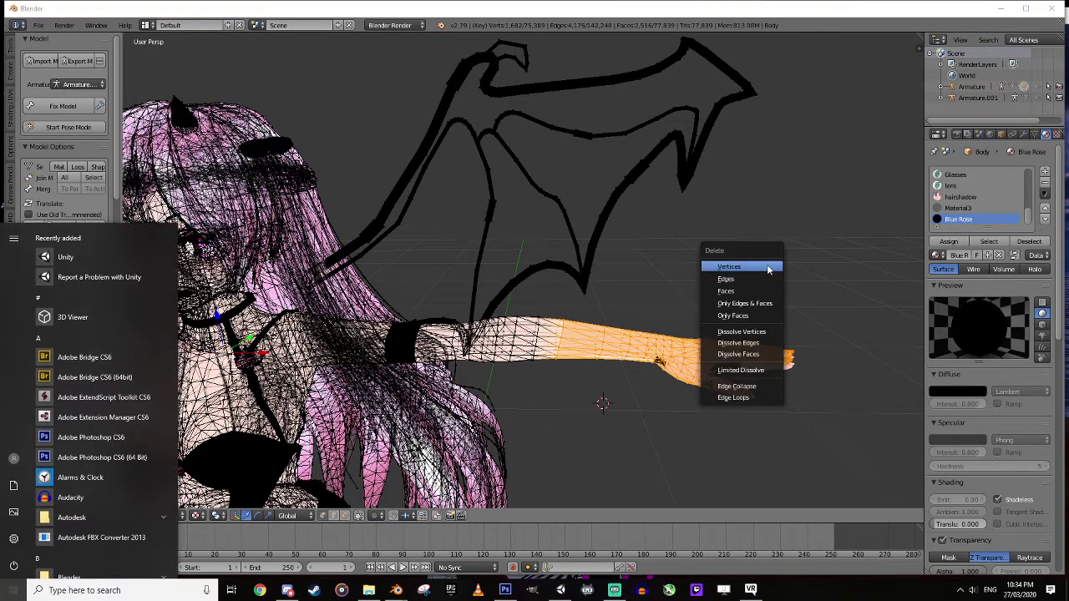
key("super")
left_click(767, 267)
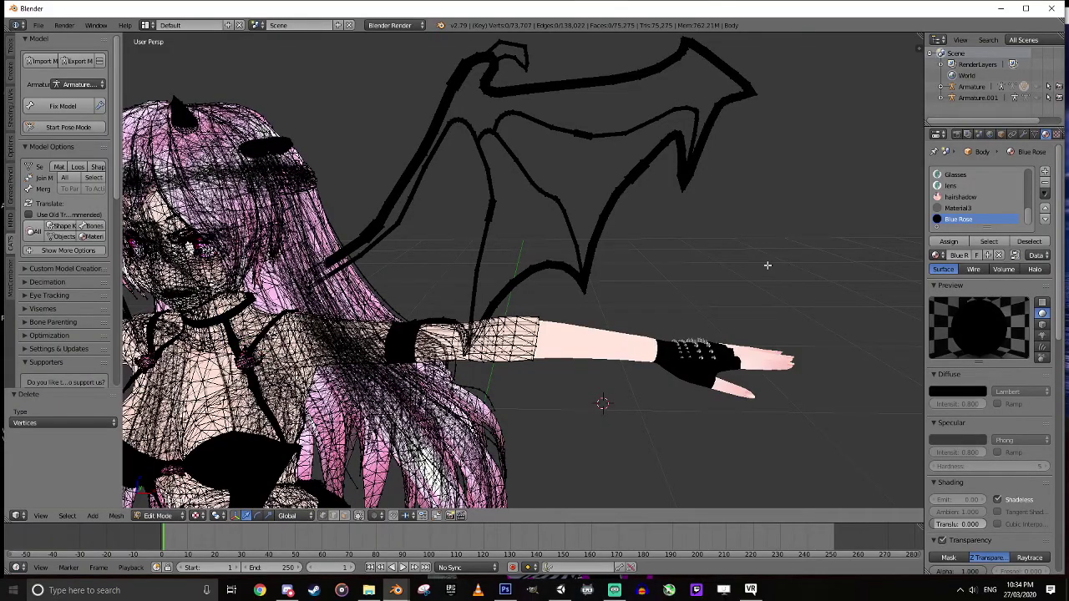
- Inspect where the gloves meet the trimmed arms and leave mesh editing
scroll(765, 316, "down", 3)
middle_click_drag(762, 347, 1065, 378)
scroll(749, 339, "up", 4)
middle_click_drag(561, 315, 617, 296)
scroll(553, 307, "up", 4)
scroll(597, 343, "down", 5)
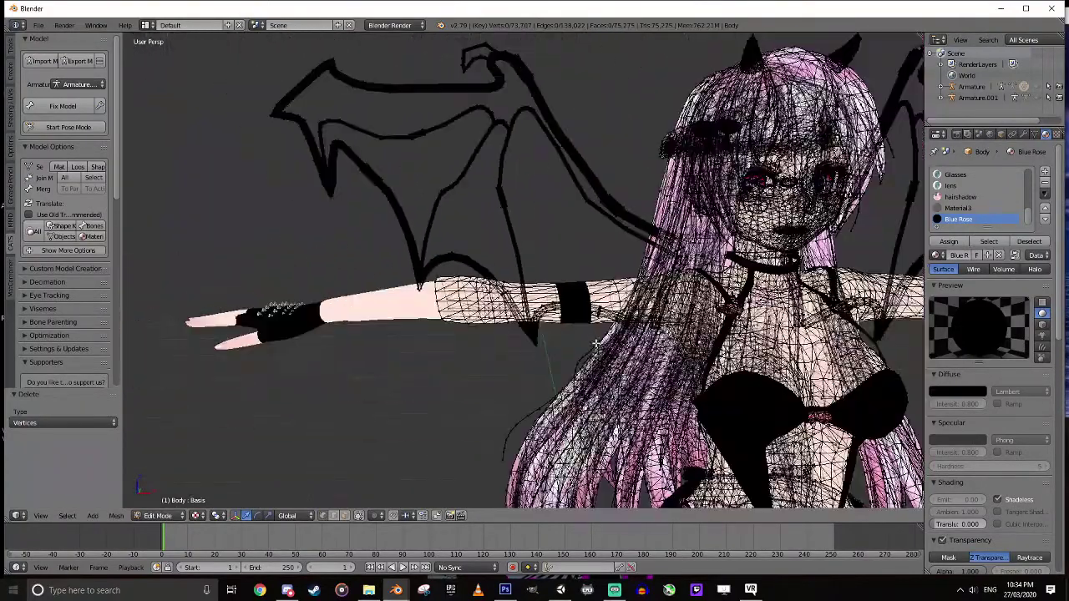
middle_click_drag(596, 343, 576, 351)
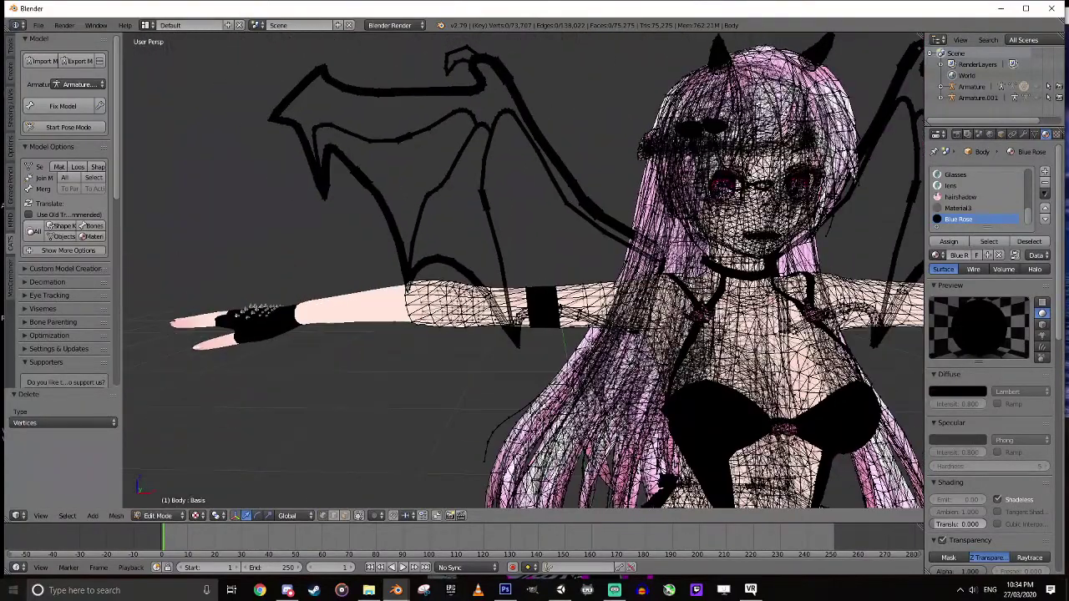
key("Tab")
scroll(652, 351, "down", 4)
middle_click_drag(665, 360, 655, 362)
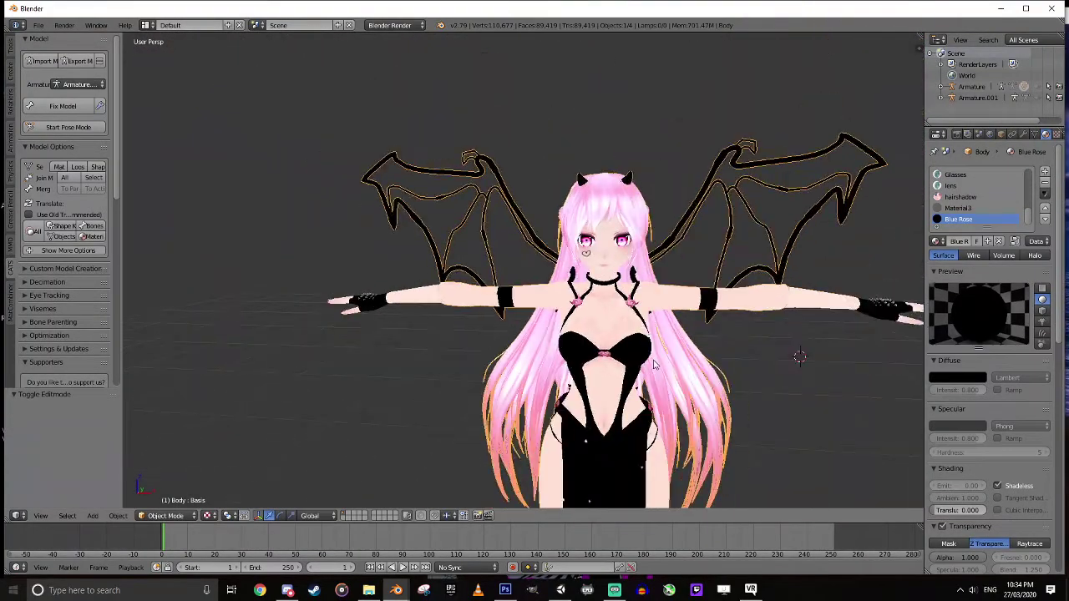
- Show the avatar's armature and merge the glove armature into it with Custom Model Creation, with Join Meshes enabled
left_click(1037, 87)
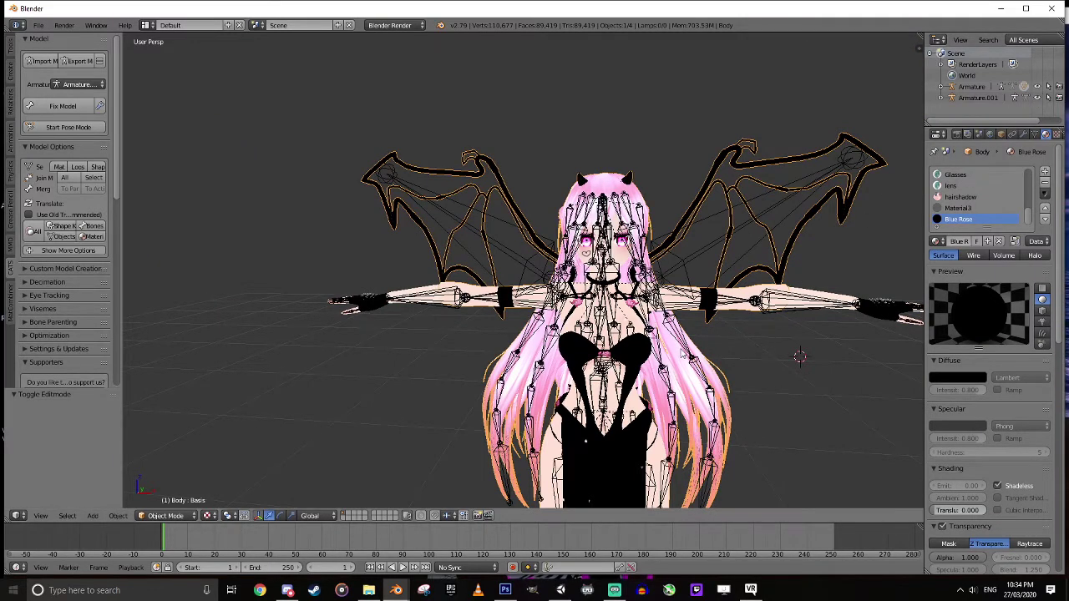
left_click(26, 268)
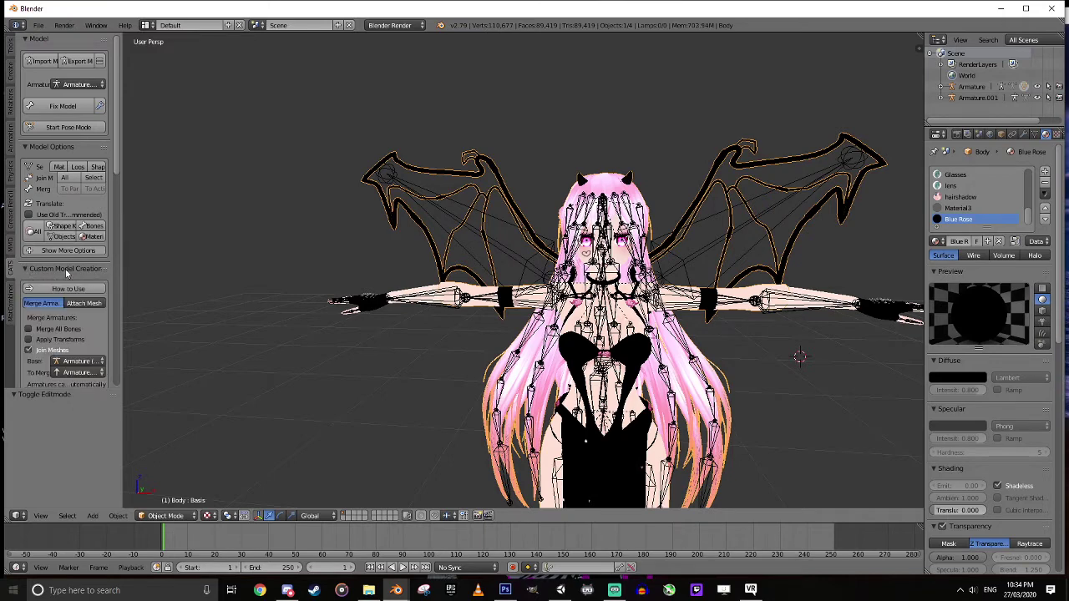
scroll(66, 274, "down", 2)
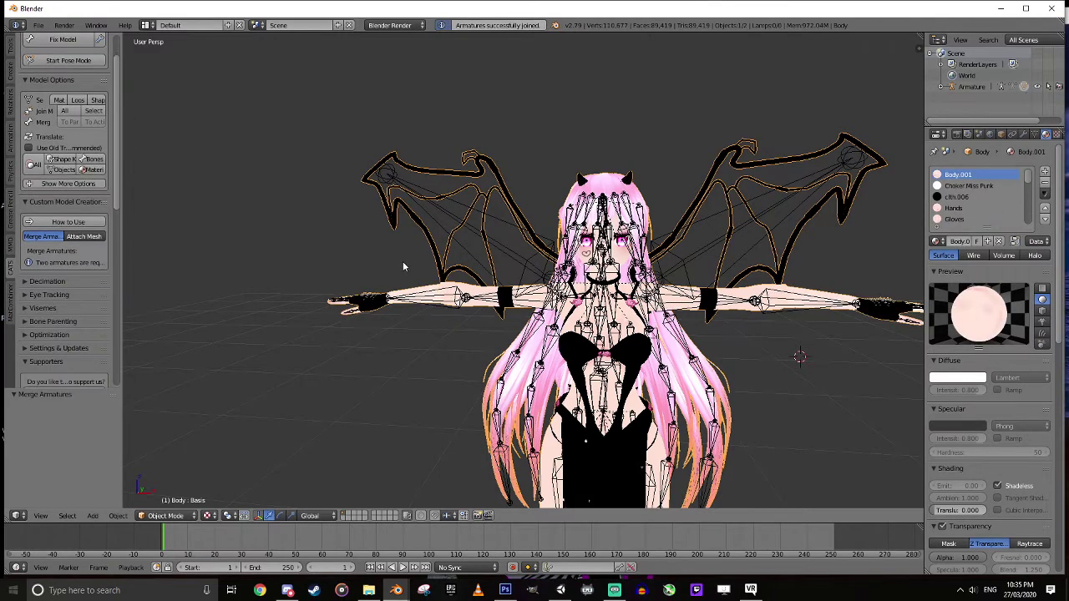
- Enter editing on the merged armature and show the bone properties of the avatar's right forearm bone
right_click(460, 299)
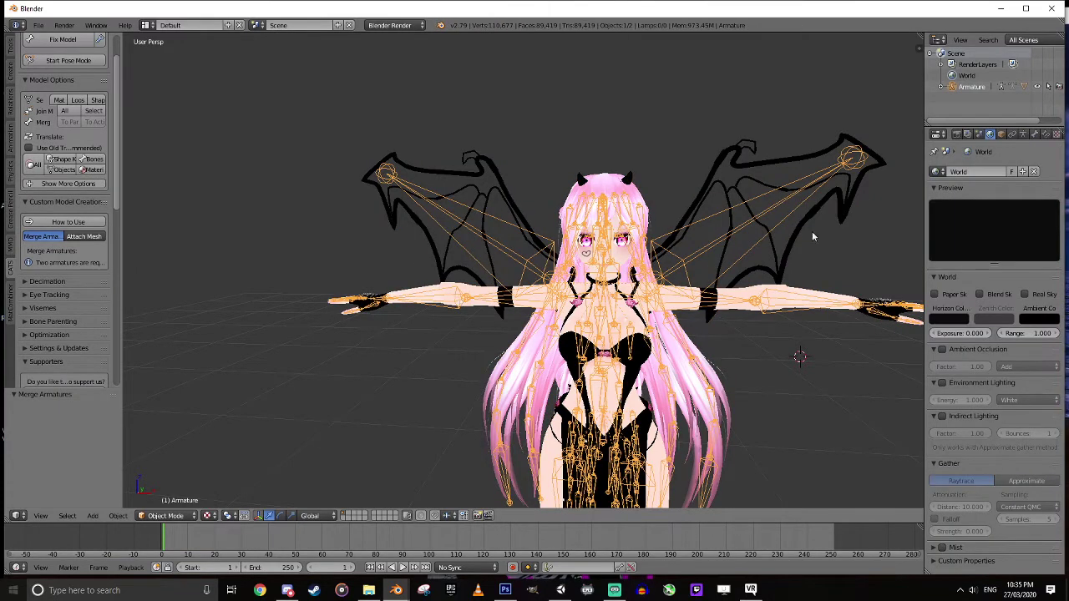
key("Tab")
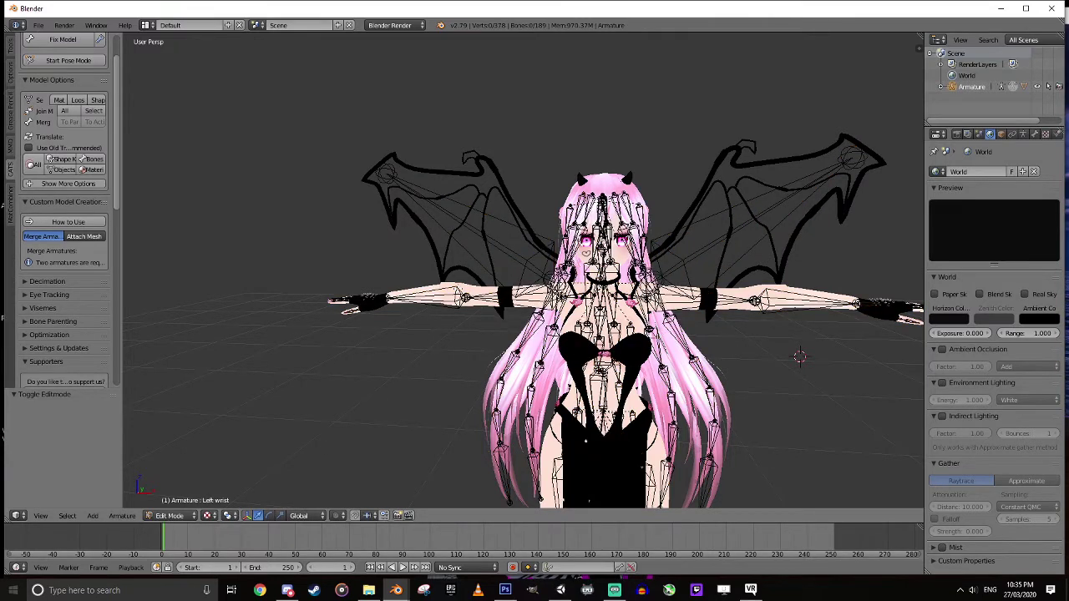
right_click(453, 297)
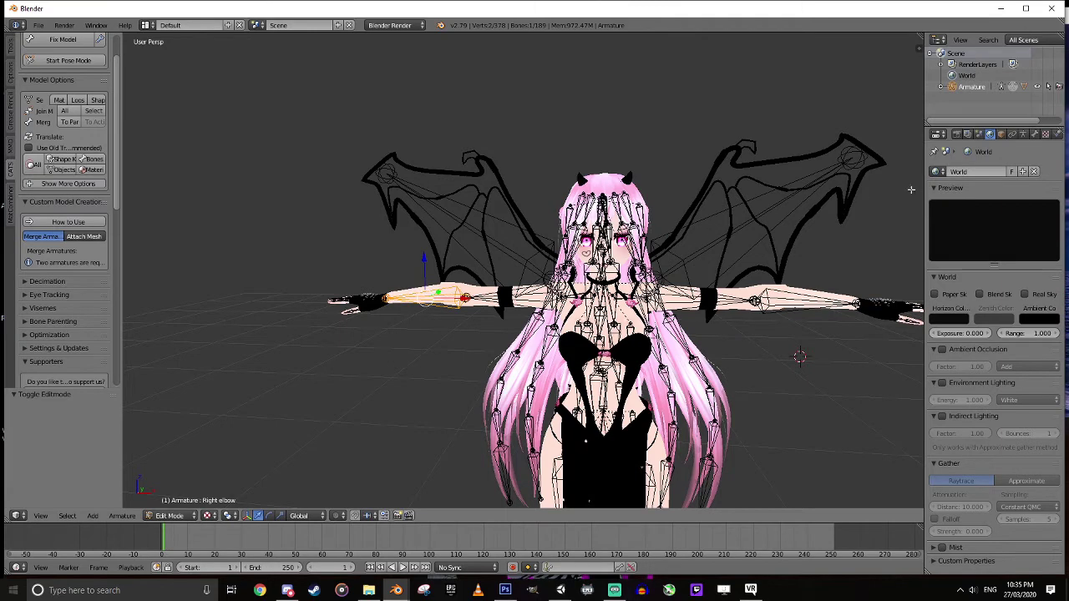
left_click(1035, 134)
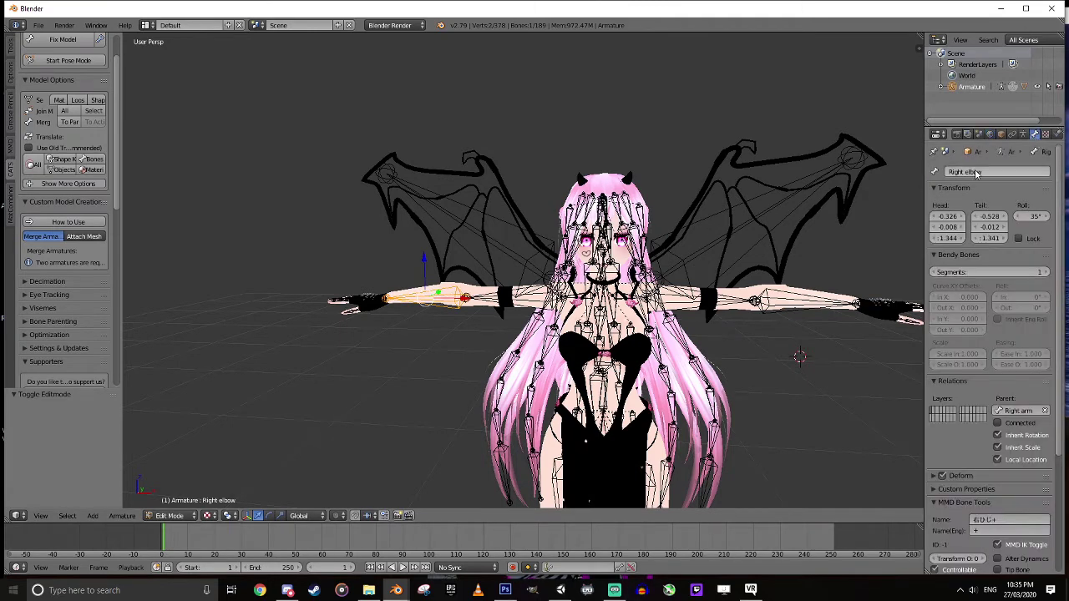
- Check the bone names of a wing bone and the avatar's left forearm bone
right_click(509, 248)
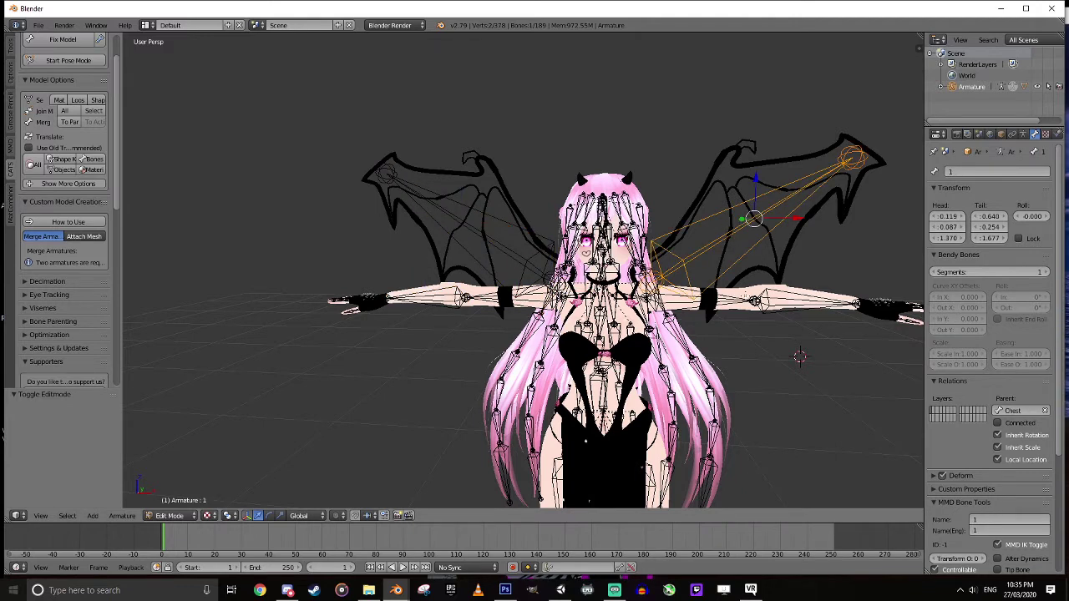
right_click(714, 297)
right_click(848, 304)
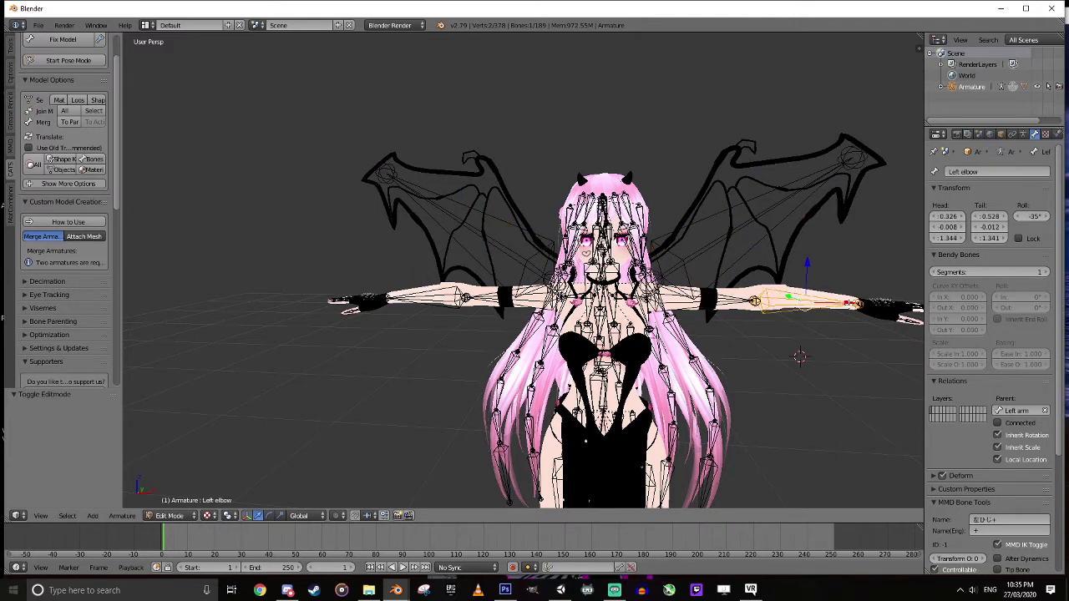
- Compare the names and parent settings of the two wing bones by selecting them alternately
right_click(726, 240)
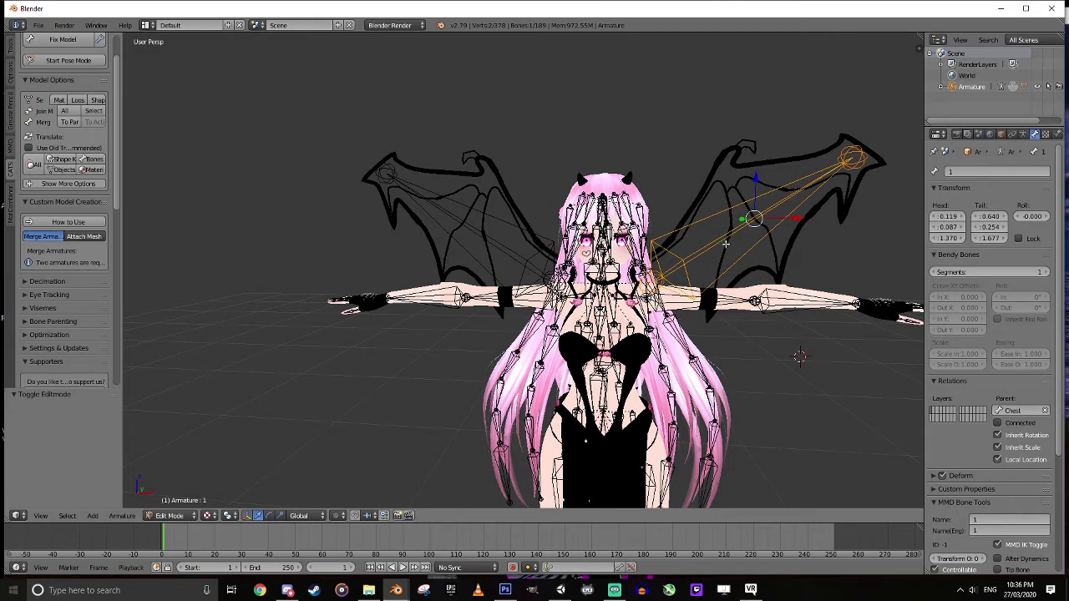
right_click(501, 252)
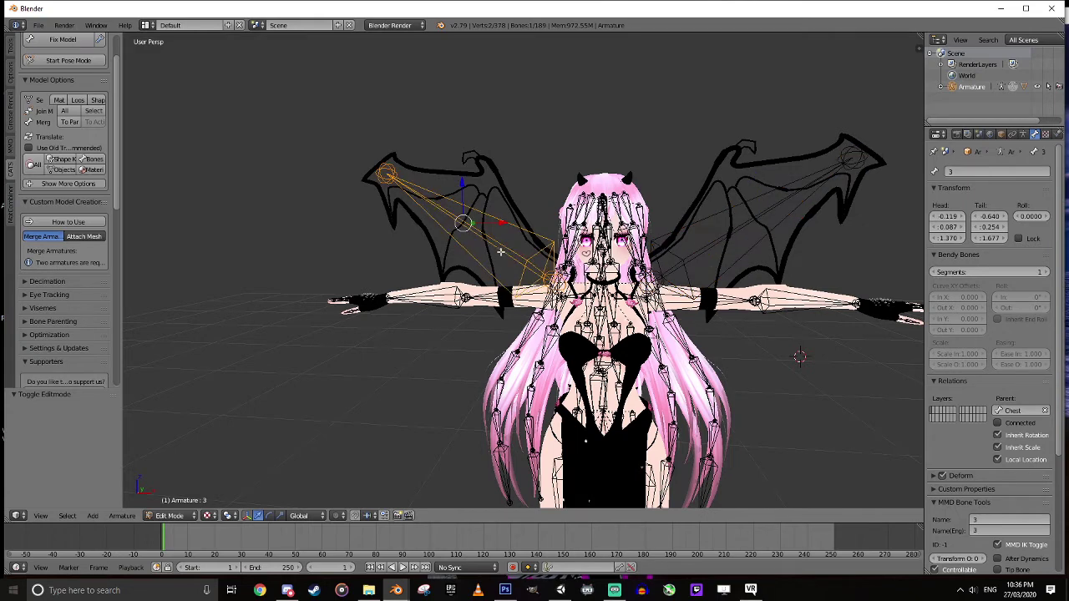
right_click(706, 247)
right_click(538, 255)
right_click(712, 255)
right_click(524, 257)
right_click(698, 261)
right_click(518, 249)
right_click(710, 251)
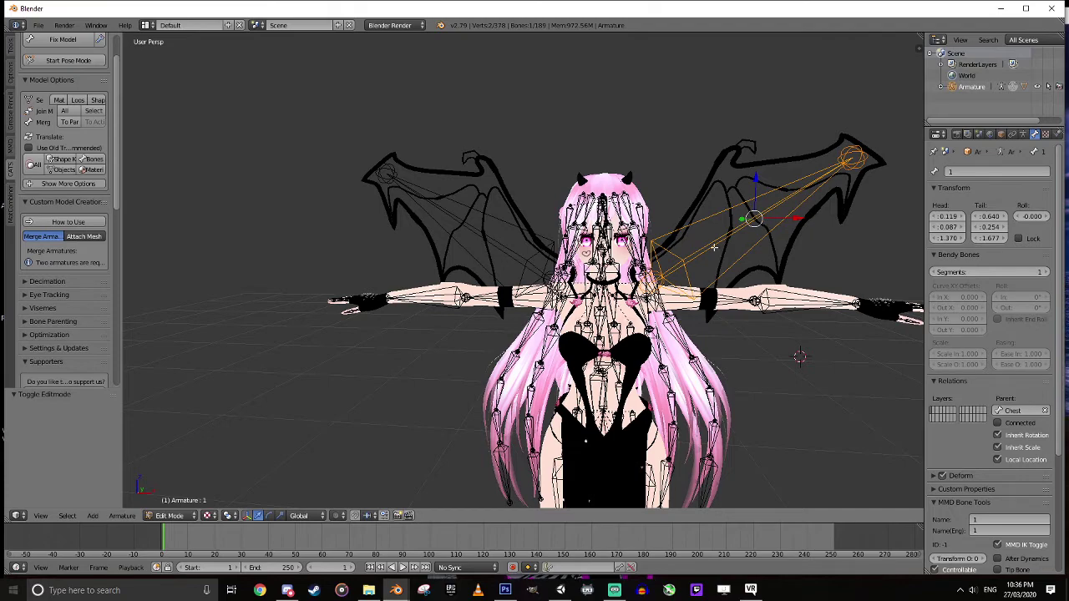
scroll(666, 263, "up", 4)
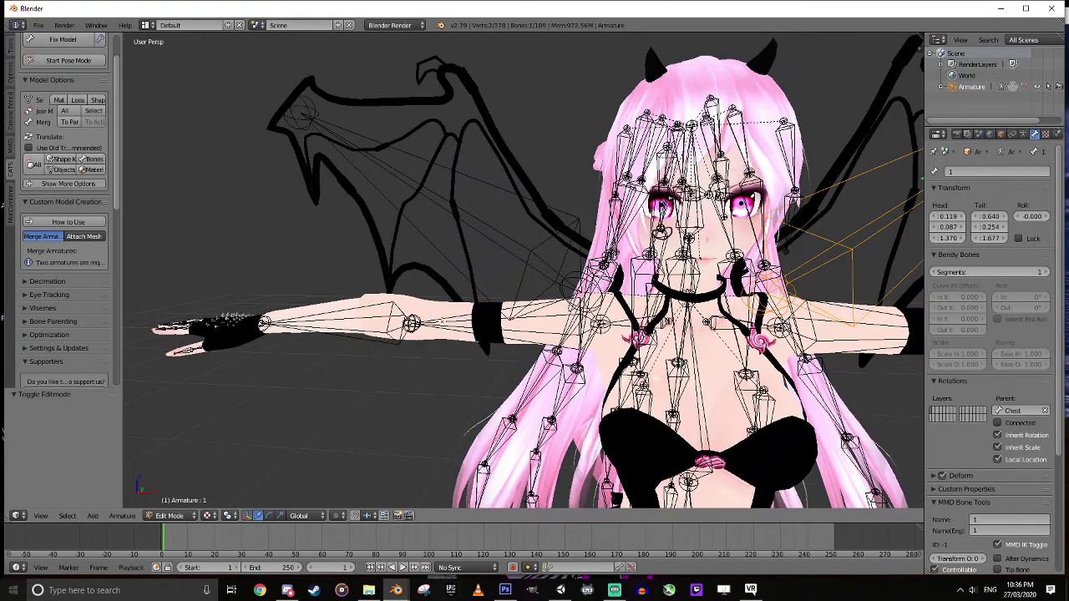
- Leave armature editing, start pose mode and test-rotate the right elbow bone about -1.9° around the Y axis
key("Tab")
scroll(501, 316, "up", 5)
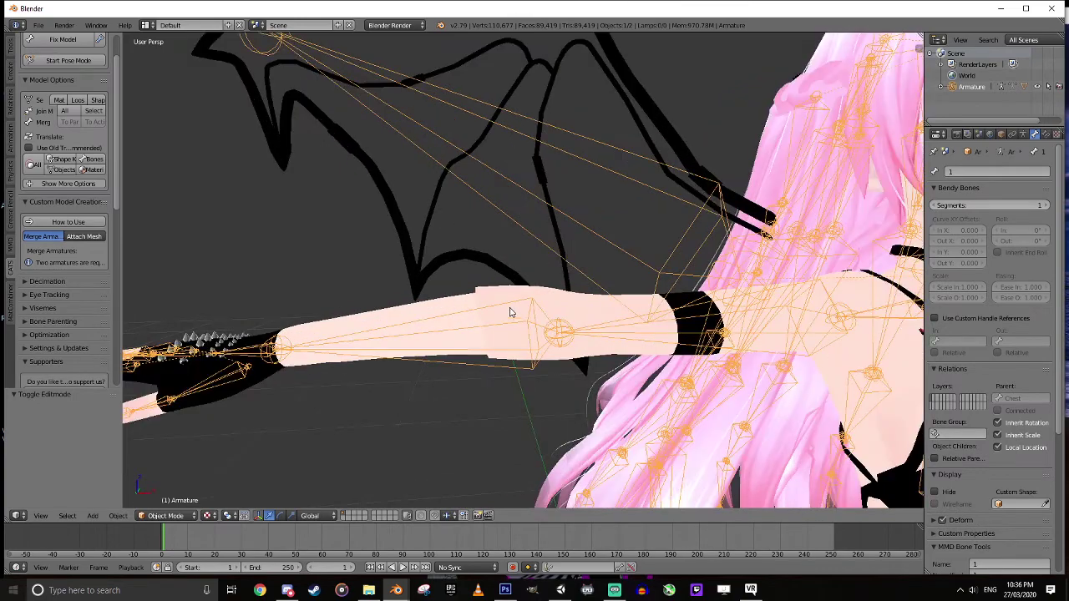
scroll(526, 314, "down", 5)
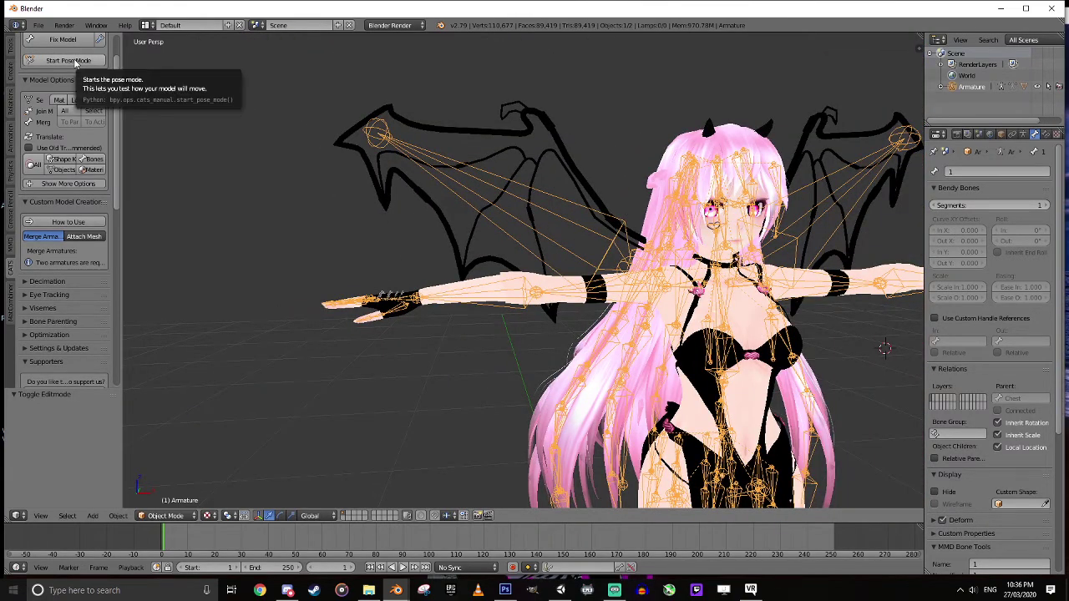
left_click(75, 63)
right_click(569, 297)
right_click(505, 300)
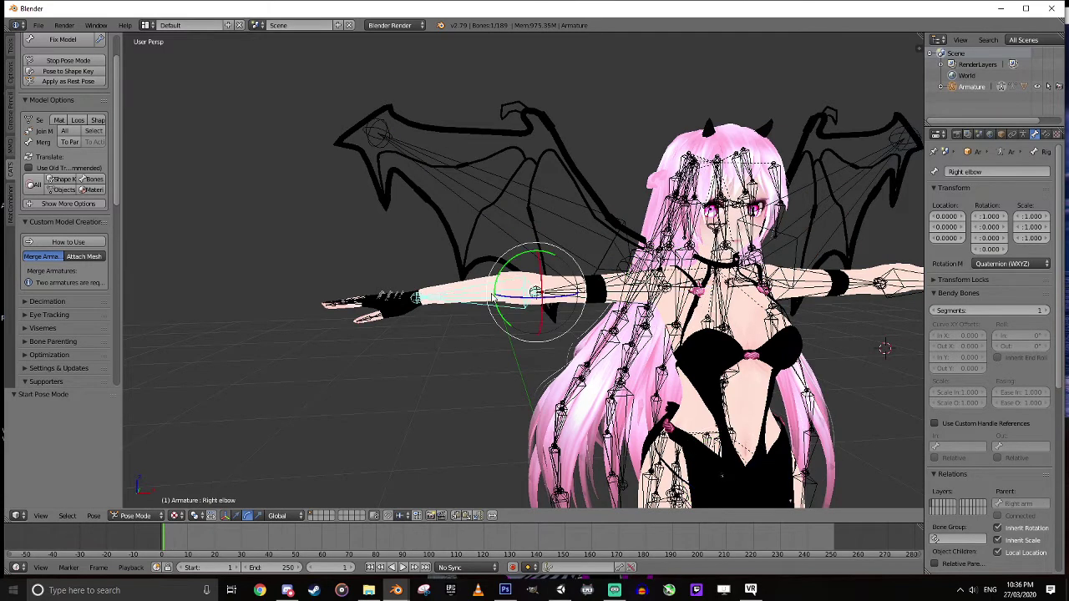
mouse_move(500, 276)
left_mouse_down()
mouse_move(490, 303)
mouse_move(507, 255)
mouse_move(493, 278)
mouse_move(498, 267)
left_mouse_up()
scroll(812, 310, "down", 2)
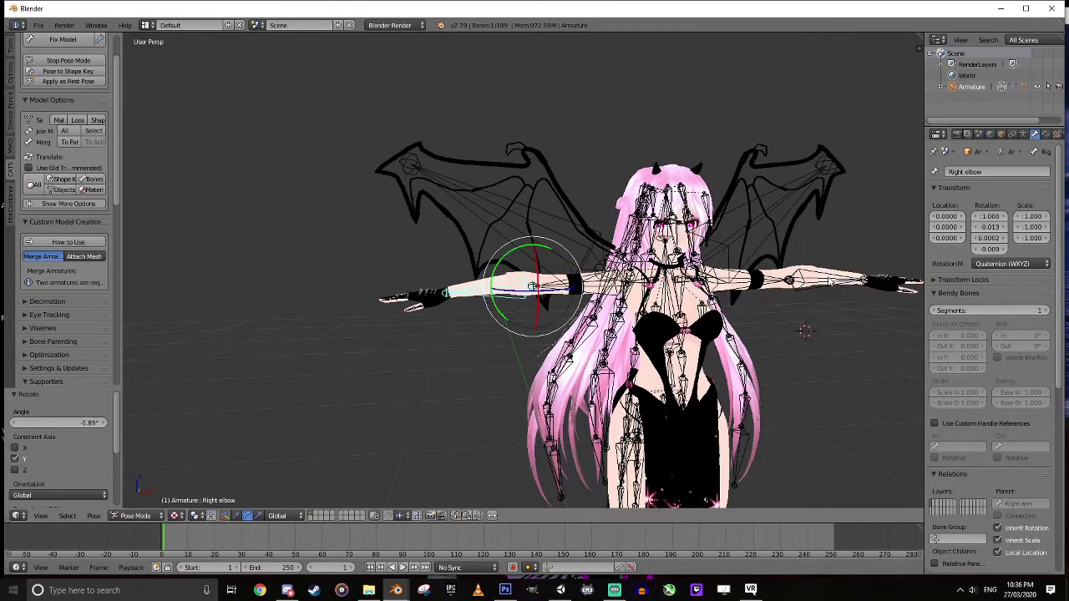
- Test-rotate the left elbow bone about -1.1° around the Y axis, inspect the right arm and stop pose mode
right_click(831, 282)
mouse_move(783, 248)
left_mouse_down()
mouse_move(802, 246)
mouse_move(776, 244)
mouse_move(785, 244)
left_mouse_up()
scroll(499, 311, "up", 6)
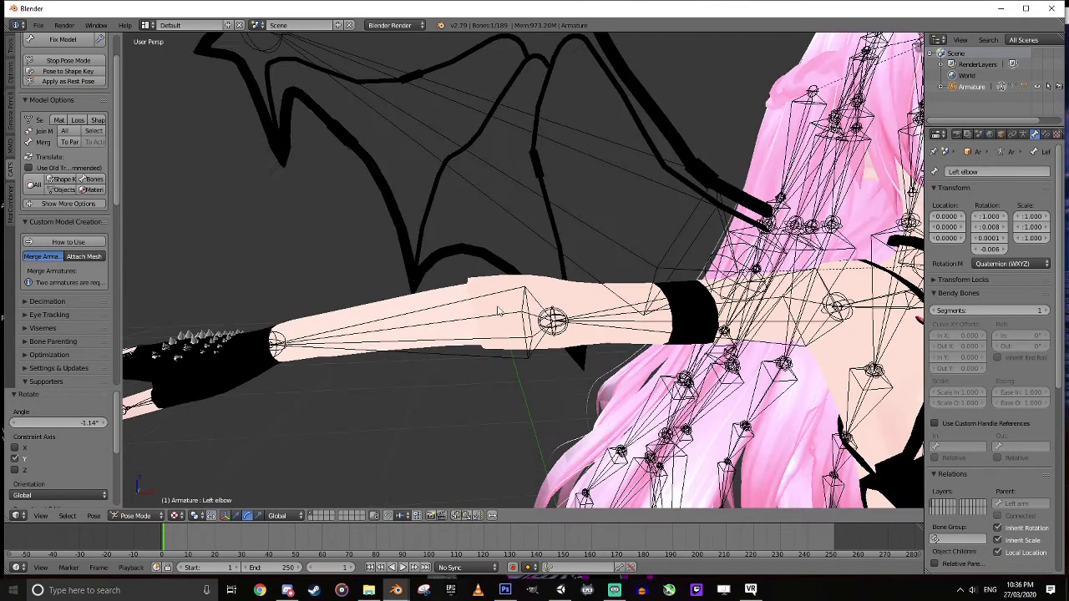
middle_click_drag(460, 294, 469, 290)
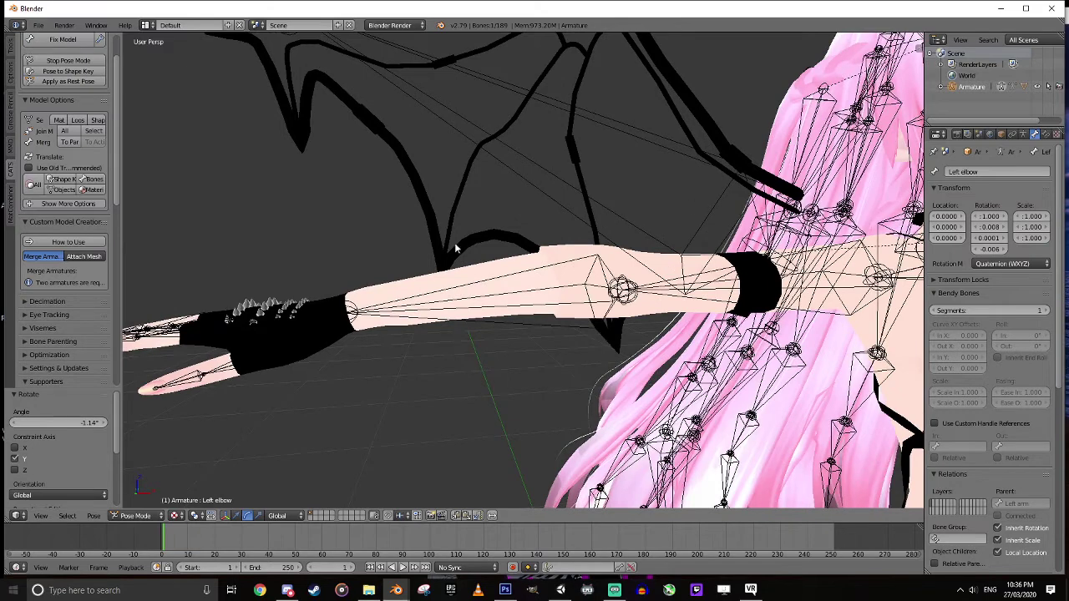
left_click(58, 61)
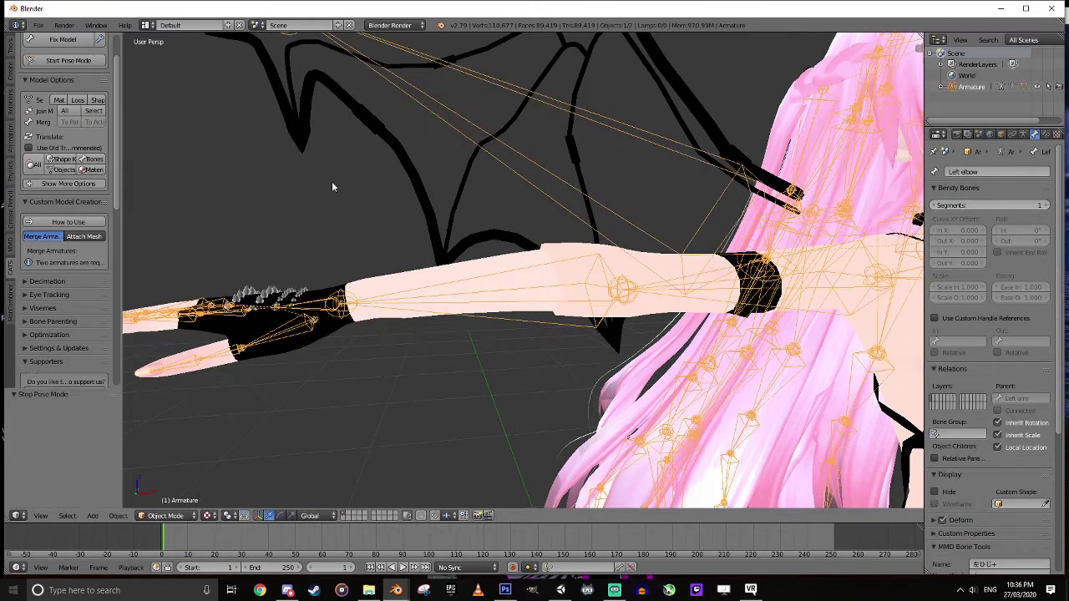
- Select the Body mesh, hide the armature and start editing the mesh
right_click(571, 251)
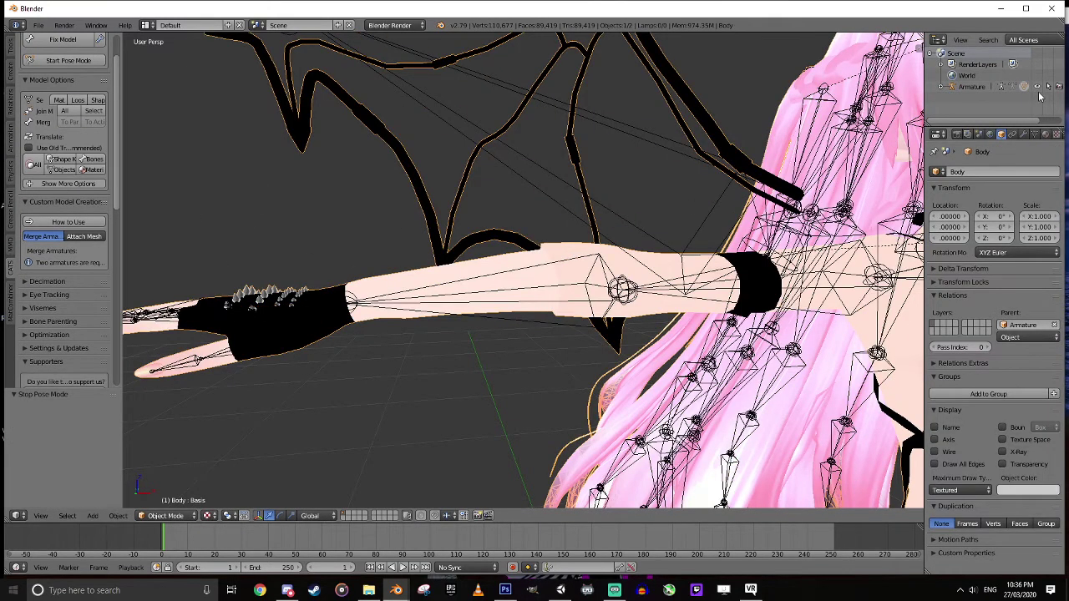
left_click(1037, 87)
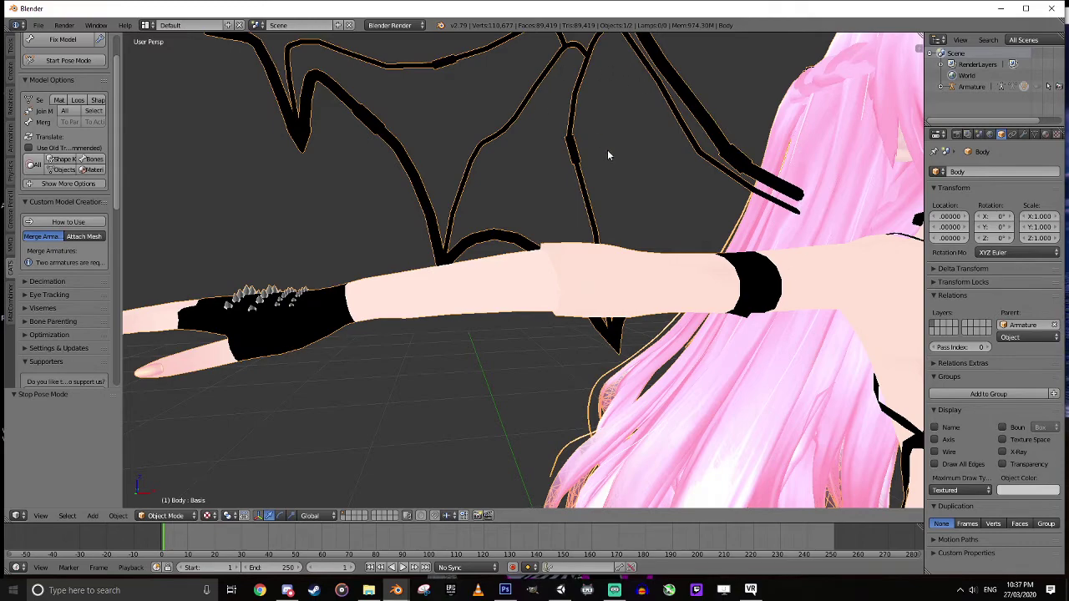
key("Tab")
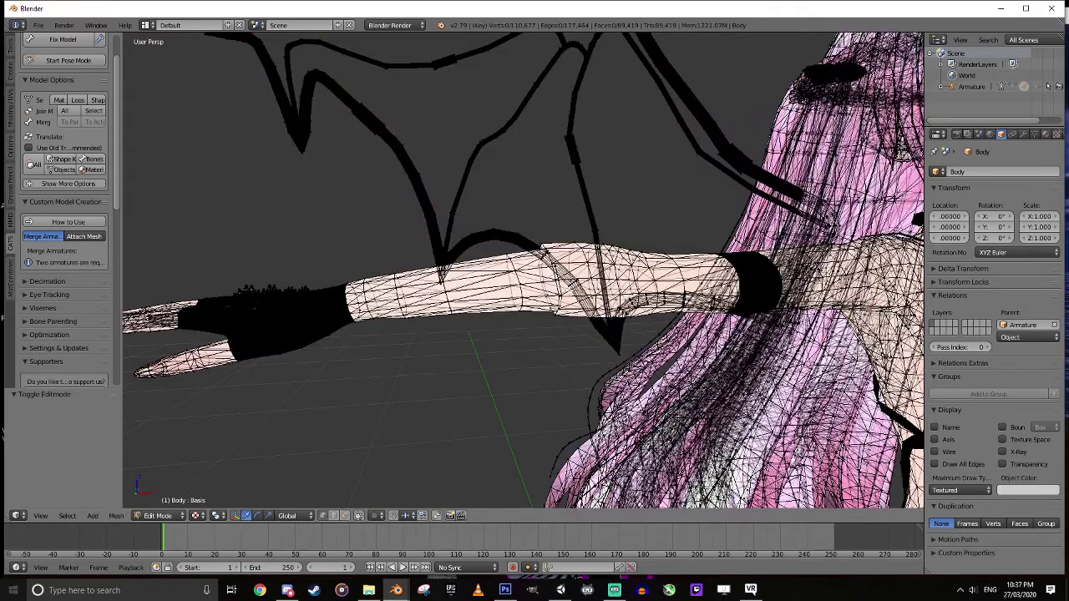
- Examine the seam between the glove forearm and the avatar's right upper arm up close
scroll(627, 327, "up", 4)
scroll(650, 335, "down", 2)
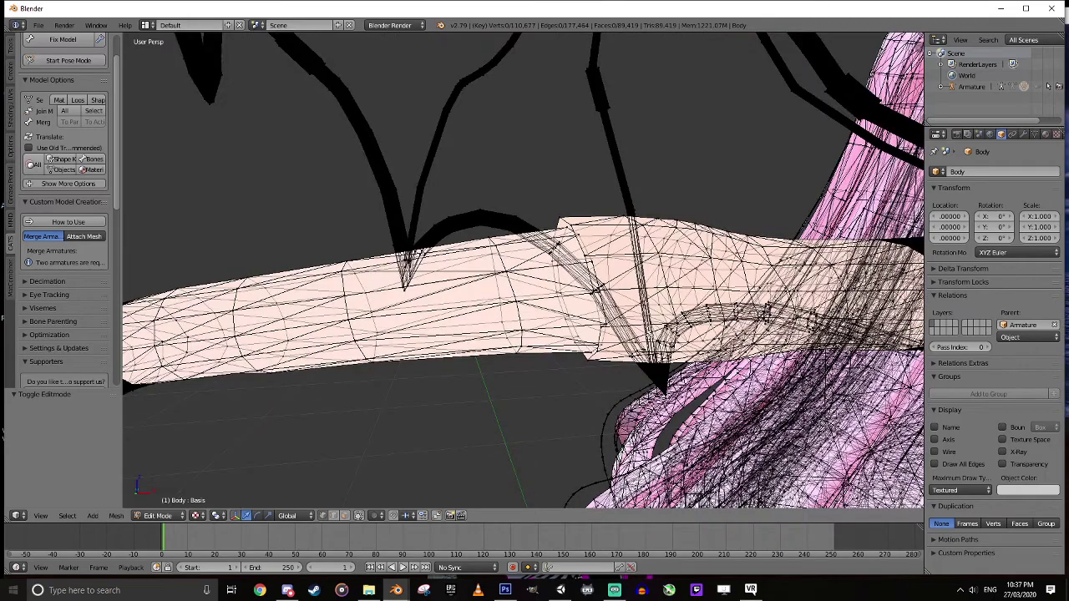
scroll(651, 336, "up", 3)
scroll(652, 337, "down", 3)
scroll(651, 337, "up", 3)
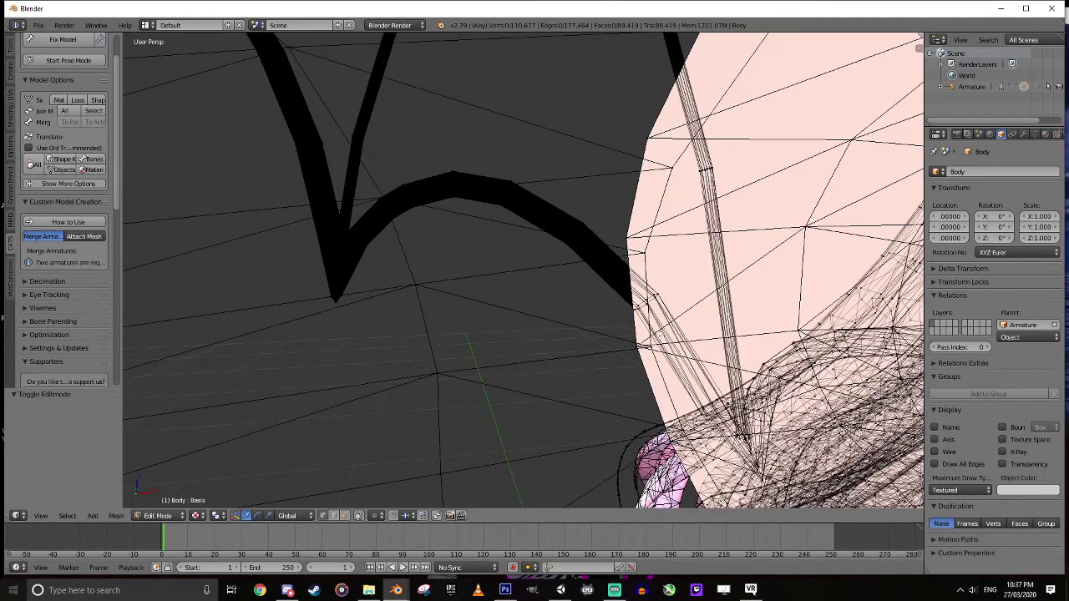
scroll(652, 337, "down", 3)
scroll(652, 336, "up", 3)
scroll(652, 337, "down", 3)
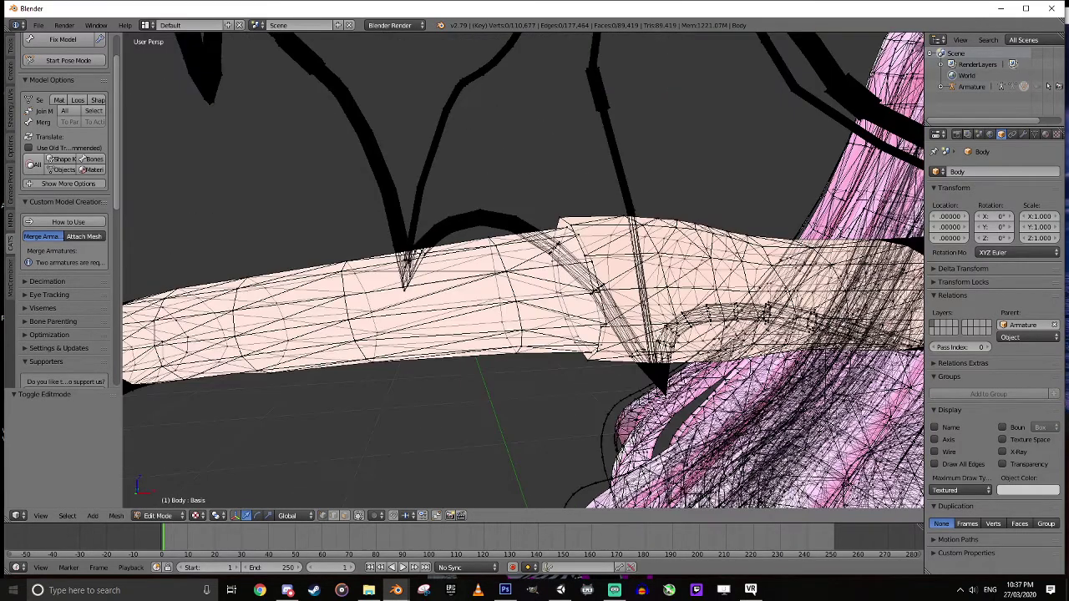
scroll(652, 337, "up", 3)
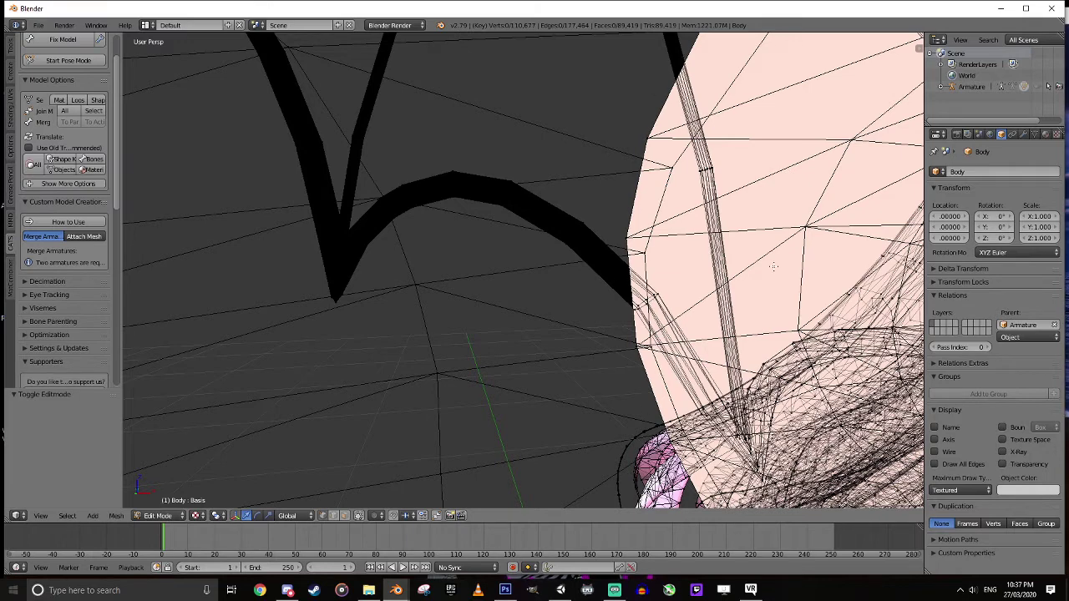
- Show the 3D view's properties and check the near clipping distance setting
mouse_move(921, 48)
left_mouse_down()
mouse_move(805, 70)
mouse_move(914, 65)
mouse_move(919, 50)
mouse_move(807, 67)
left_mouse_up()
scroll(879, 321, "down", 2)
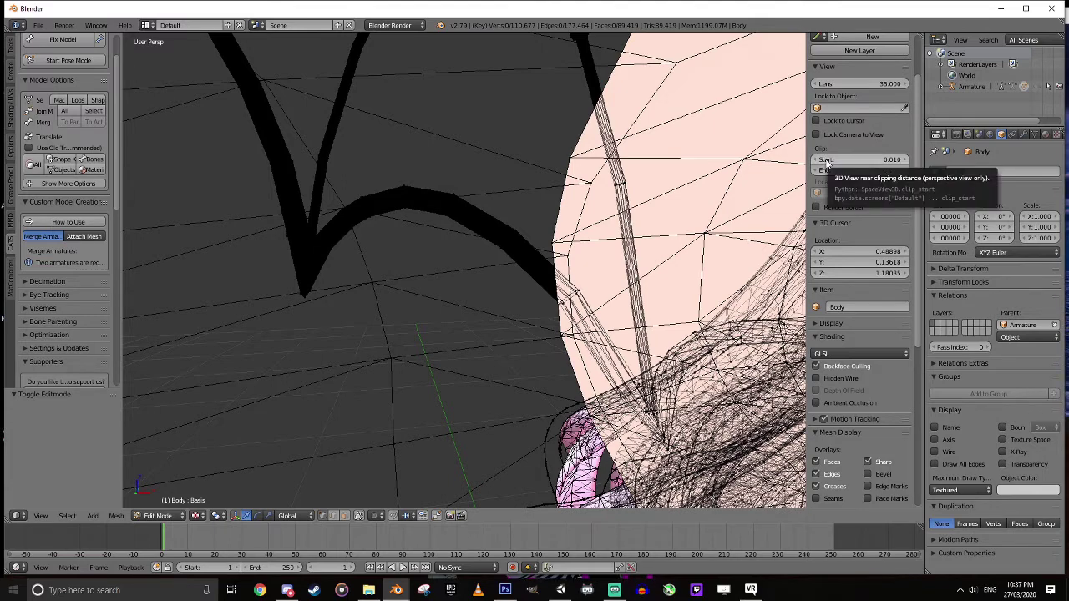
left_click(891, 160)
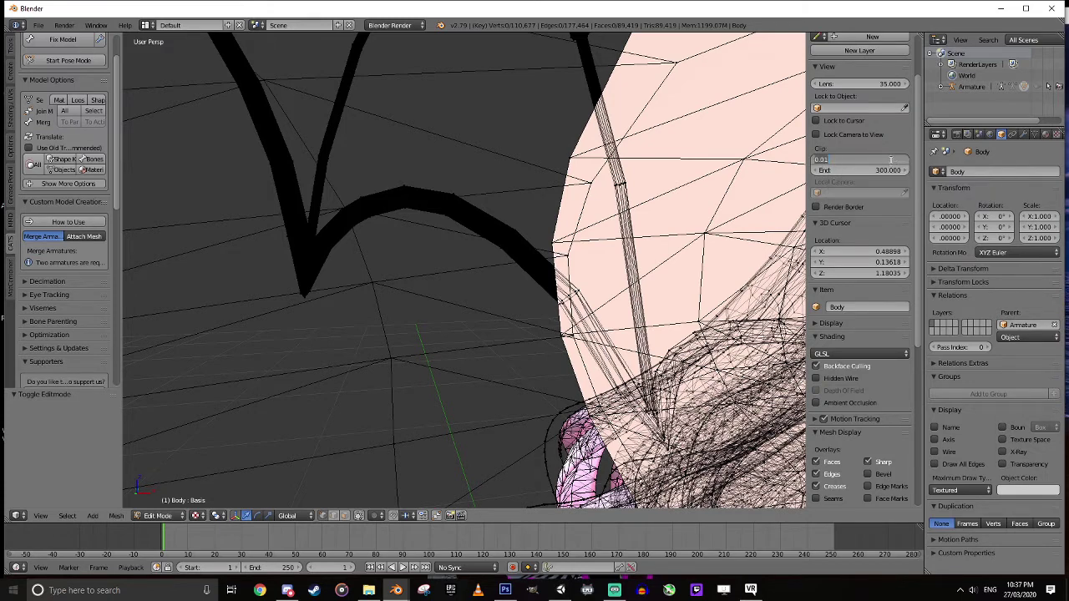
left_click(824, 161)
key("Return")
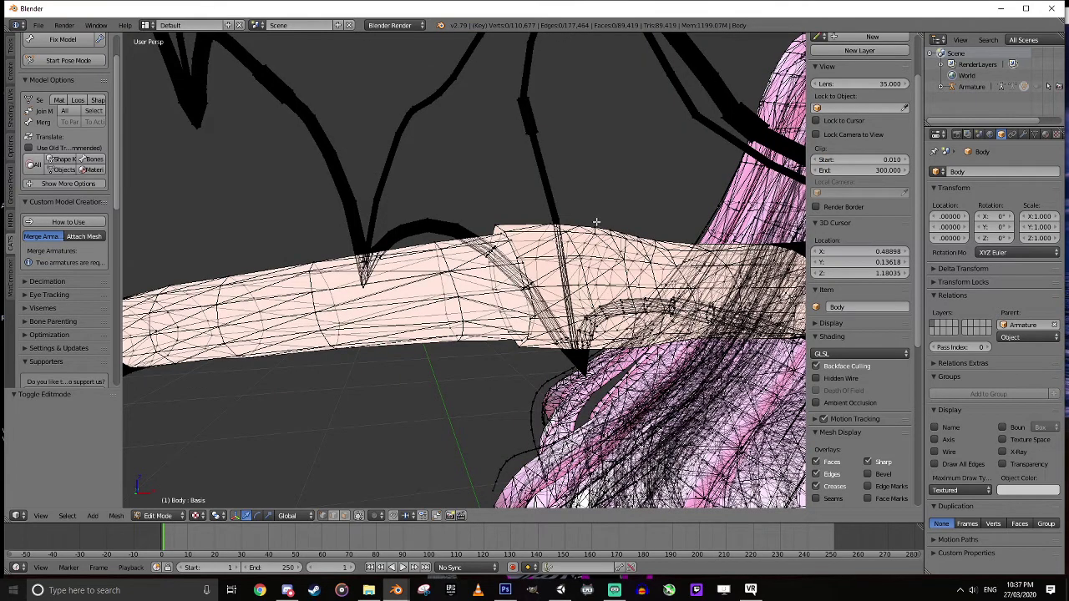
- Merge a forearm edge vertex at the right elbow seam into the neighbouring upper arm vertex using At Last
scroll(597, 223, "up", 3)
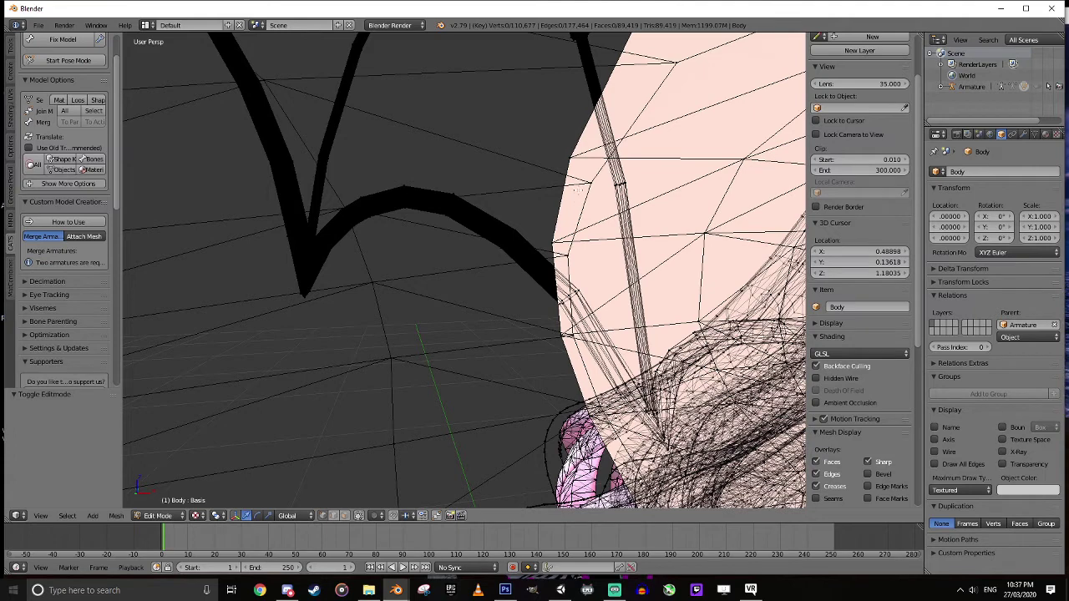
right_click(569, 157)
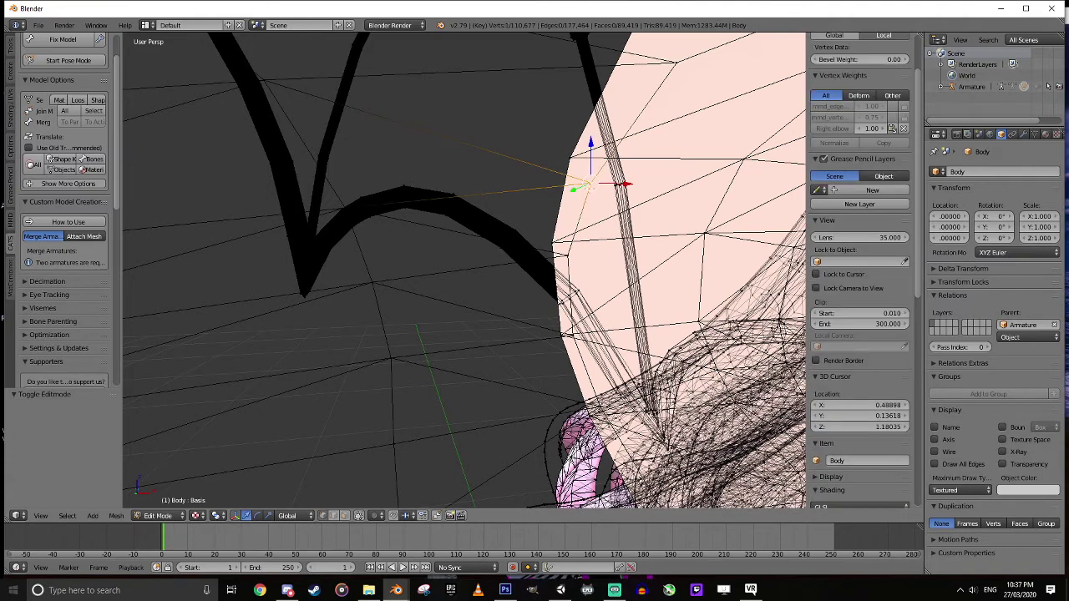
right_click(569, 256)
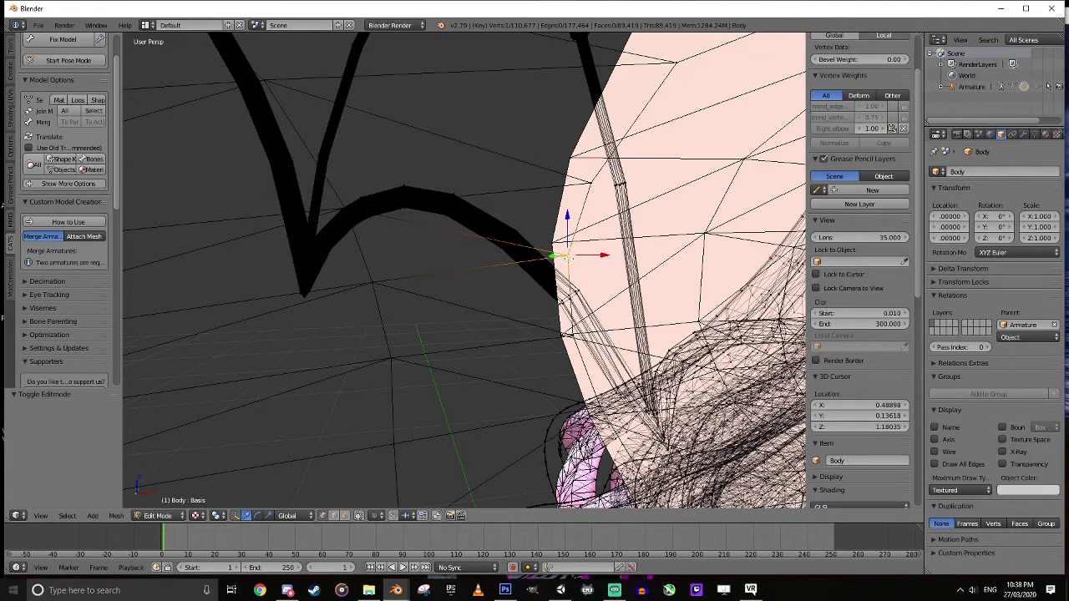
right_click(592, 182)
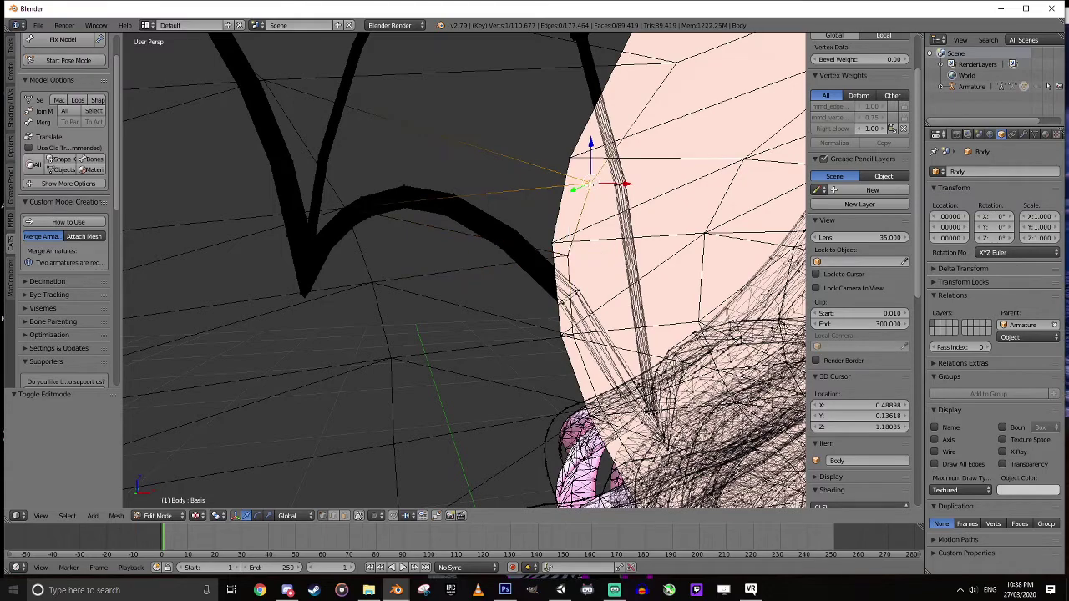
middle_click_drag(588, 181, 587, 181)
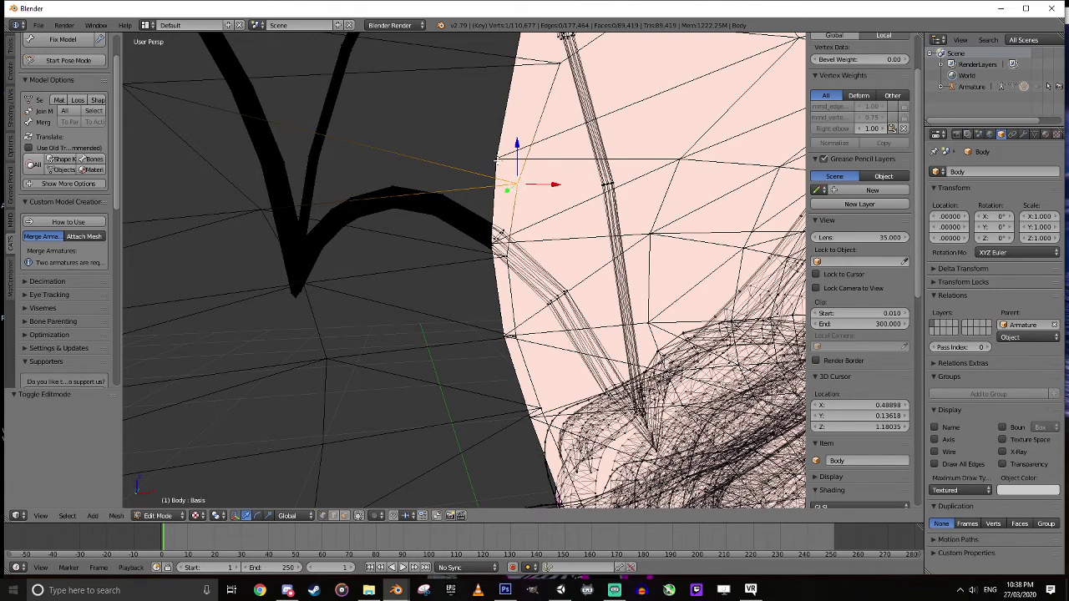
right_click(496, 158, "shift")
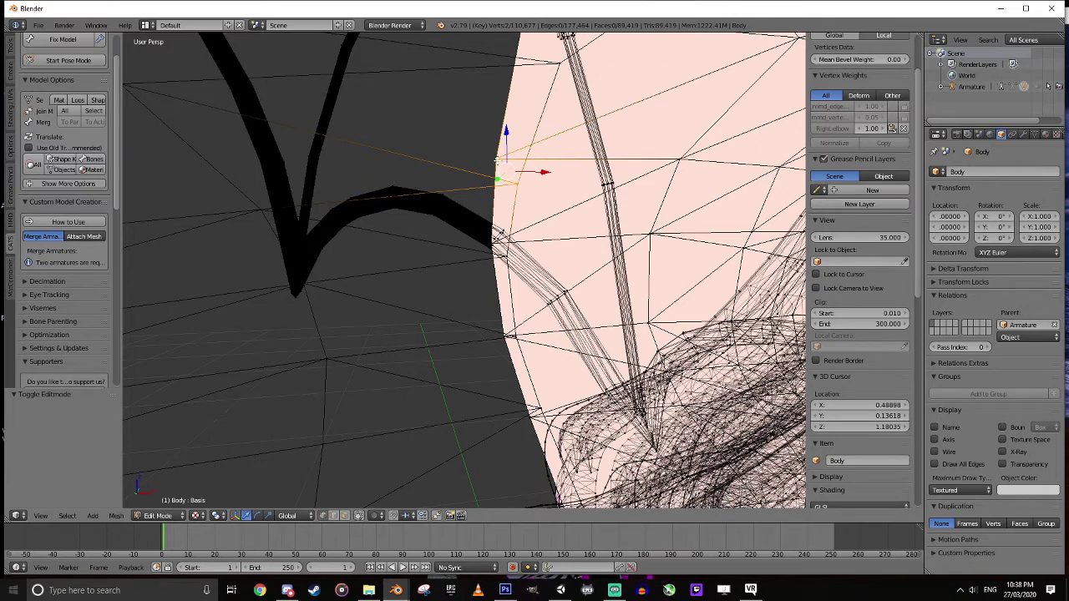
key("alt+m")
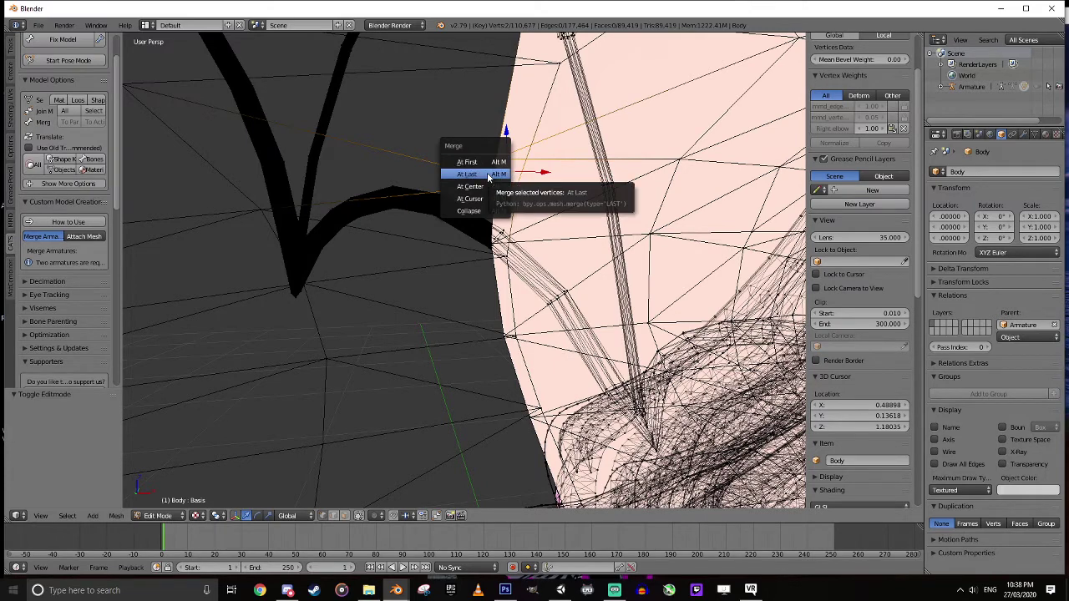
left_click(490, 174)
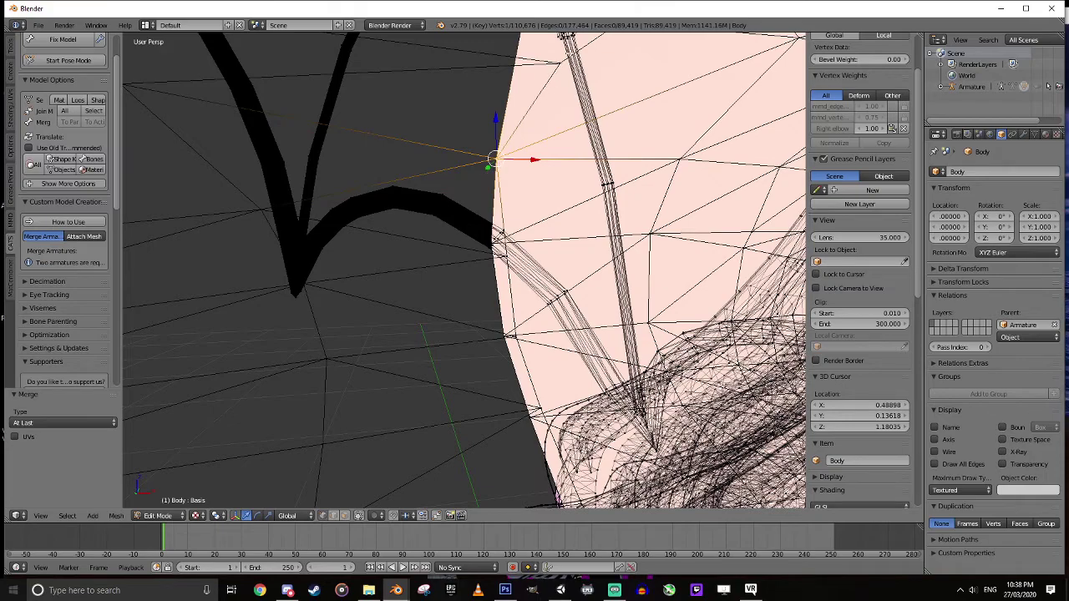
- Merge the next forearm vertex up the elbow seam into its matching upper arm vertex using At Last
middle_click_drag(569, 59, 567, 62)
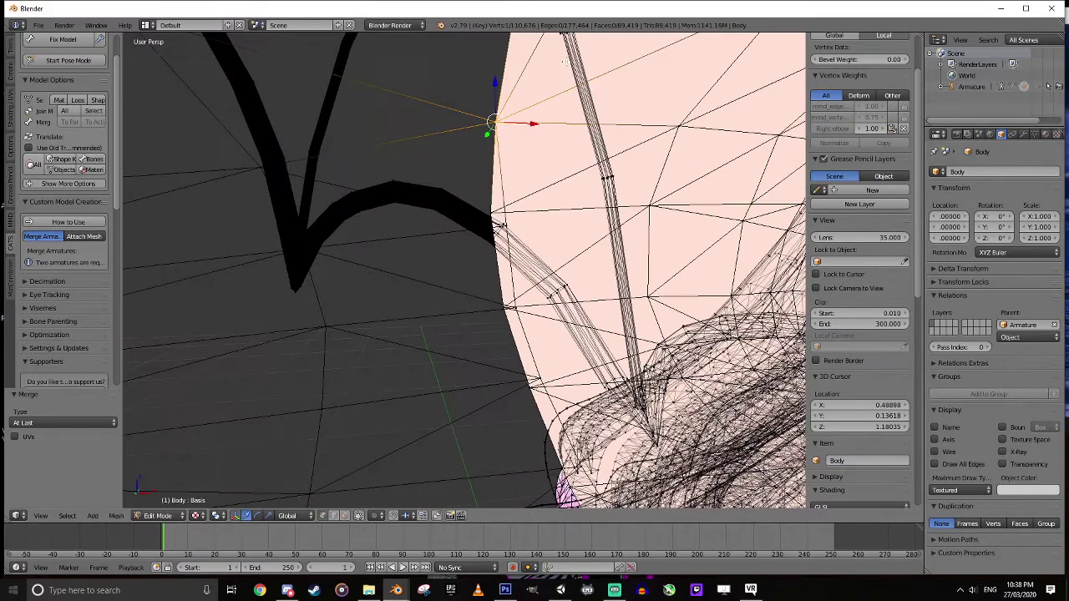
mouse_move(557, 98)
middle_mouse_down()
mouse_move(549, 76)
mouse_move(568, 155)
mouse_move(554, 118)
middle_mouse_up()
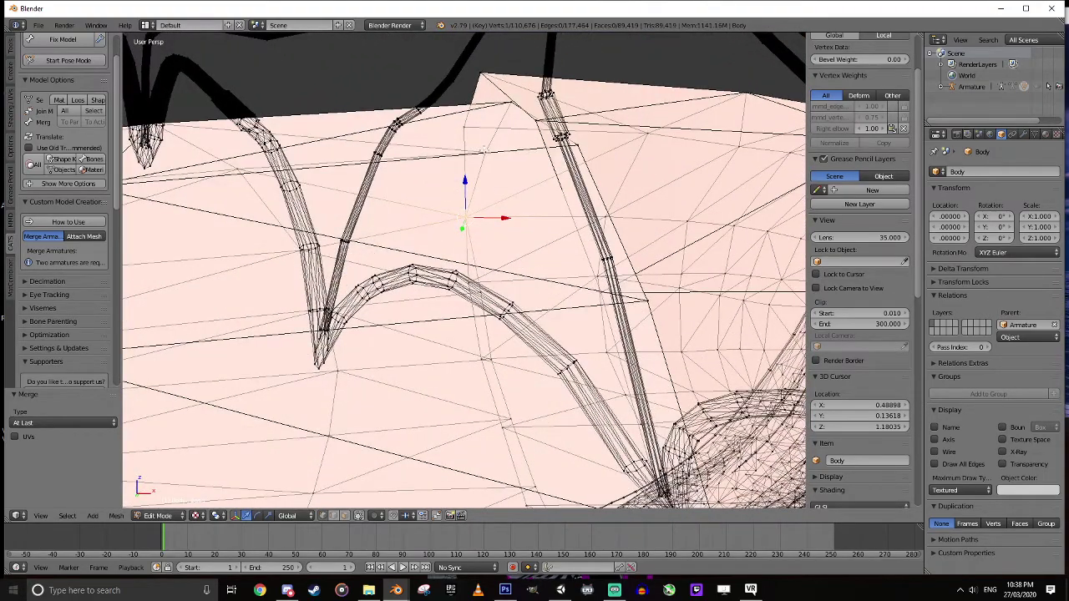
key("g")
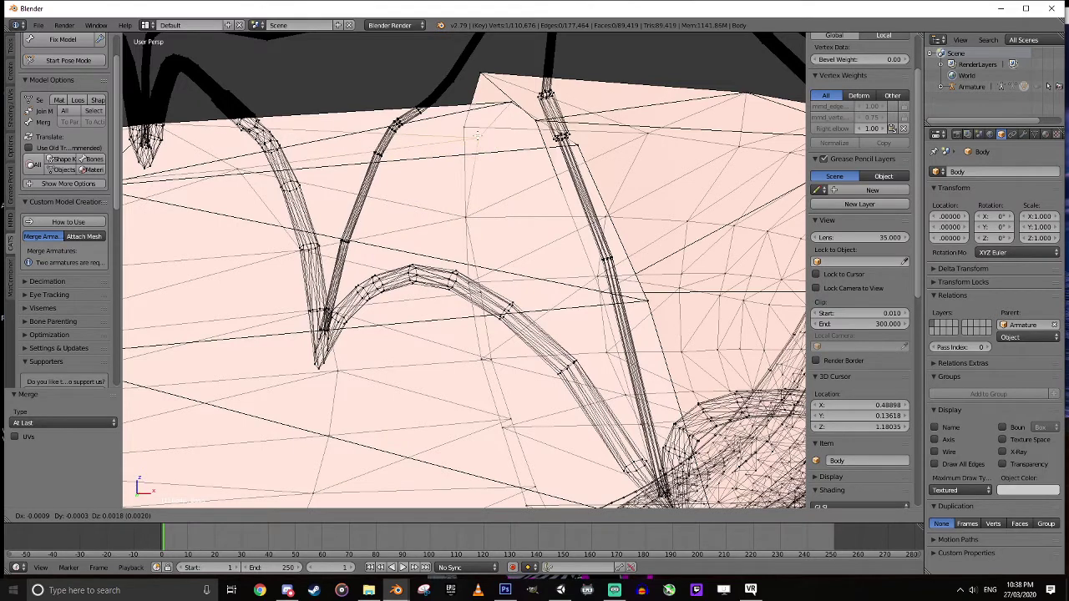
left_click(477, 134)
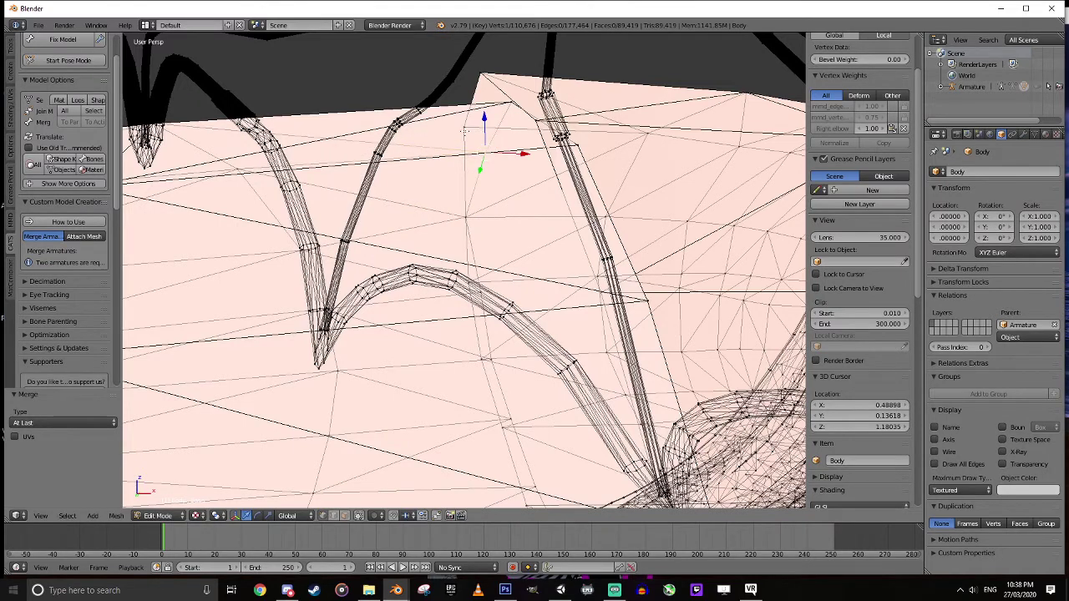
right_click(464, 127, "shift")
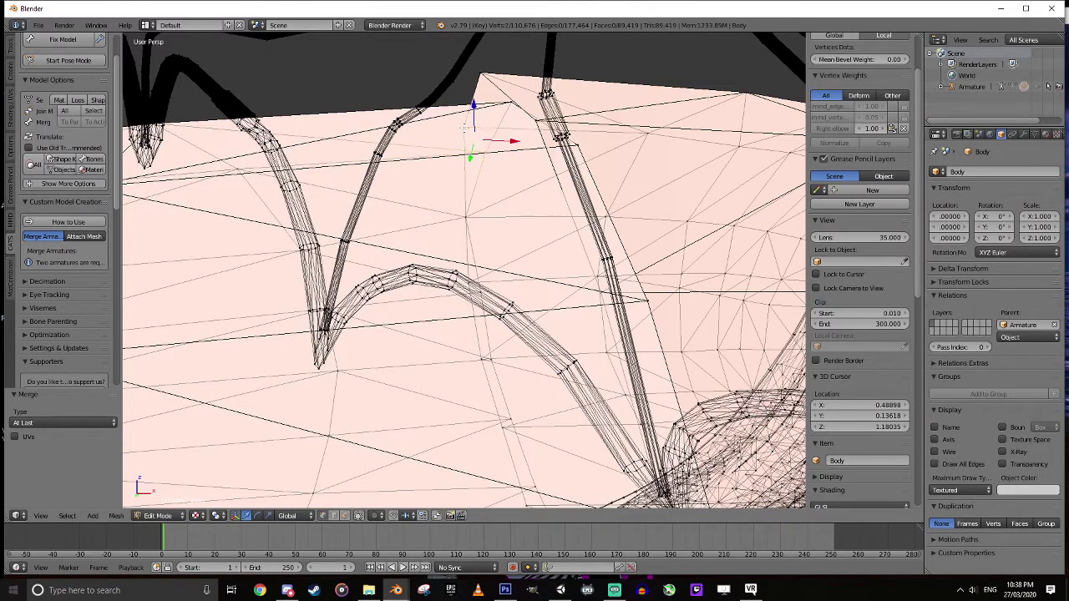
key("alt+m")
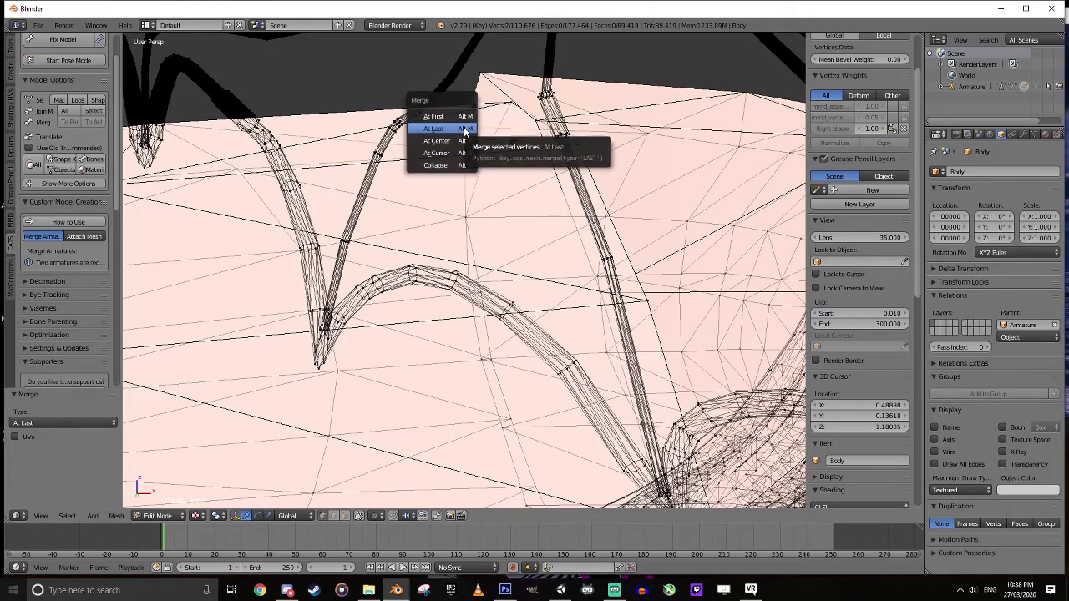
left_click(464, 129)
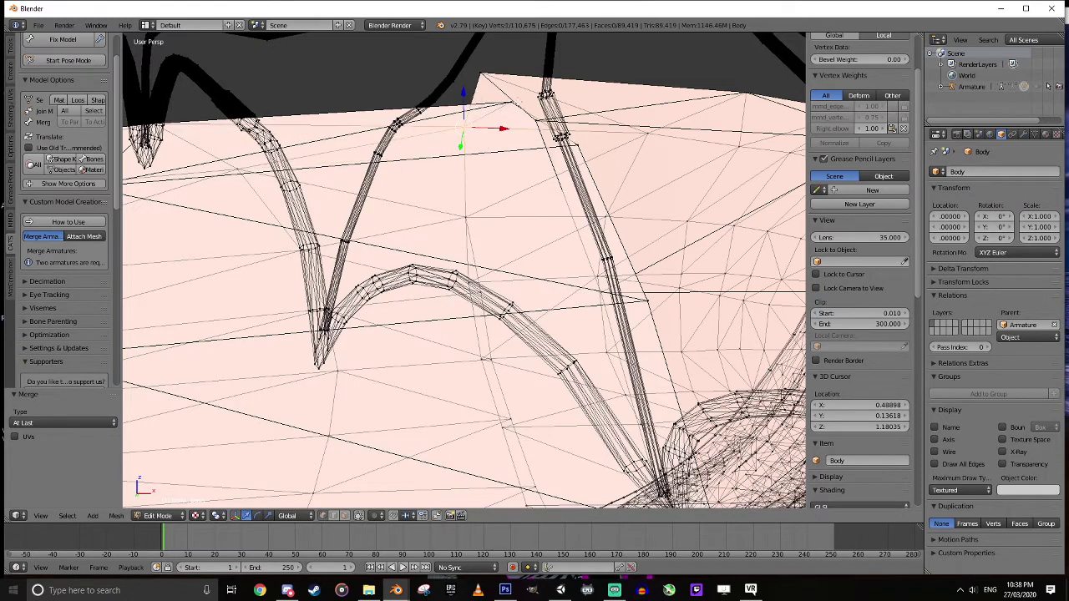
- Merge the forearm vertex at the upper edge of the elbow seam into the upper arm's protruding corner vertex using At Last
right_click(509, 101)
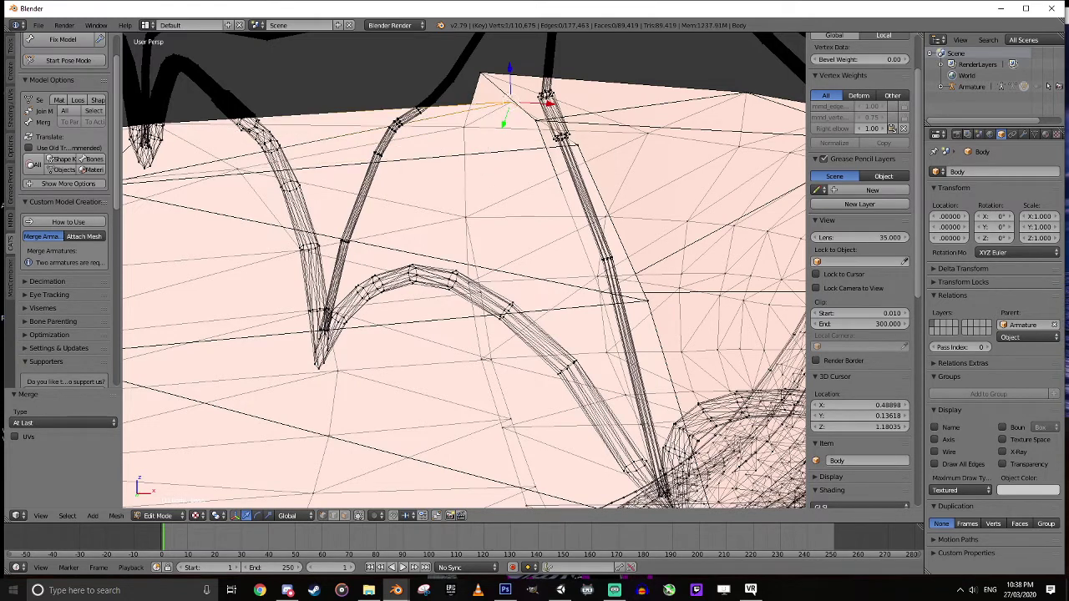
right_click(483, 74, "shift")
key("alt+m")
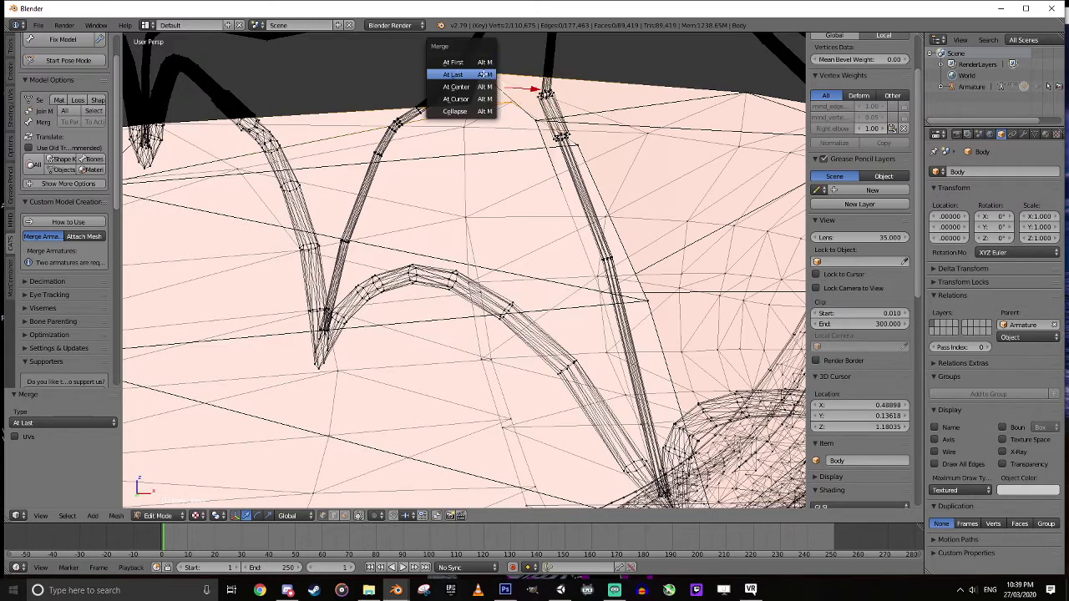
left_click(485, 74)
- Merge the next forearm vertex on the right elbow seam into its matching upper arm vertex using At Last
right_click(580, 146)
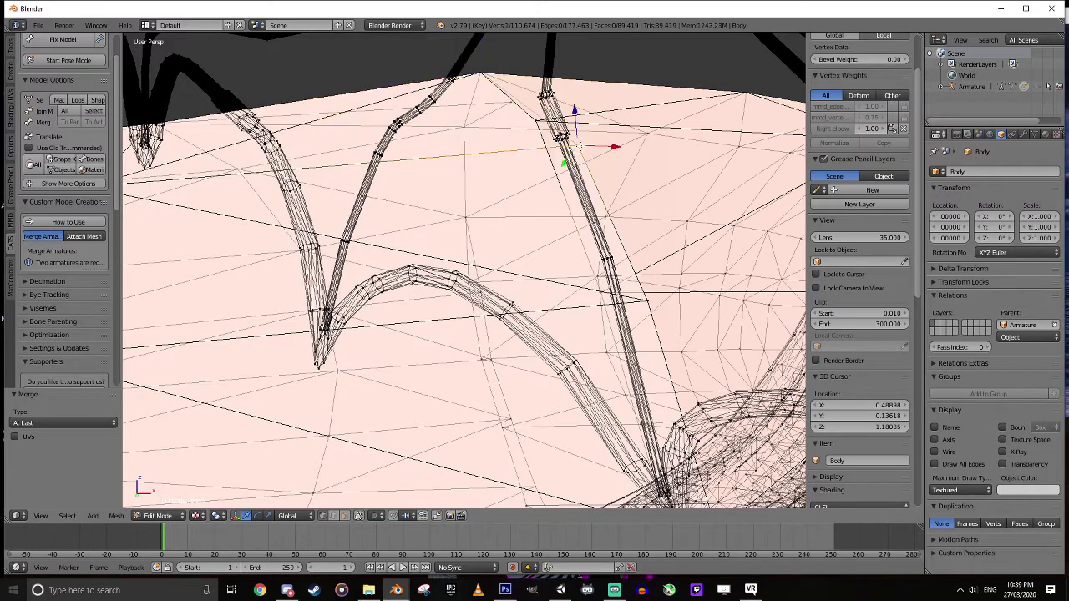
right_click(539, 119, "shift")
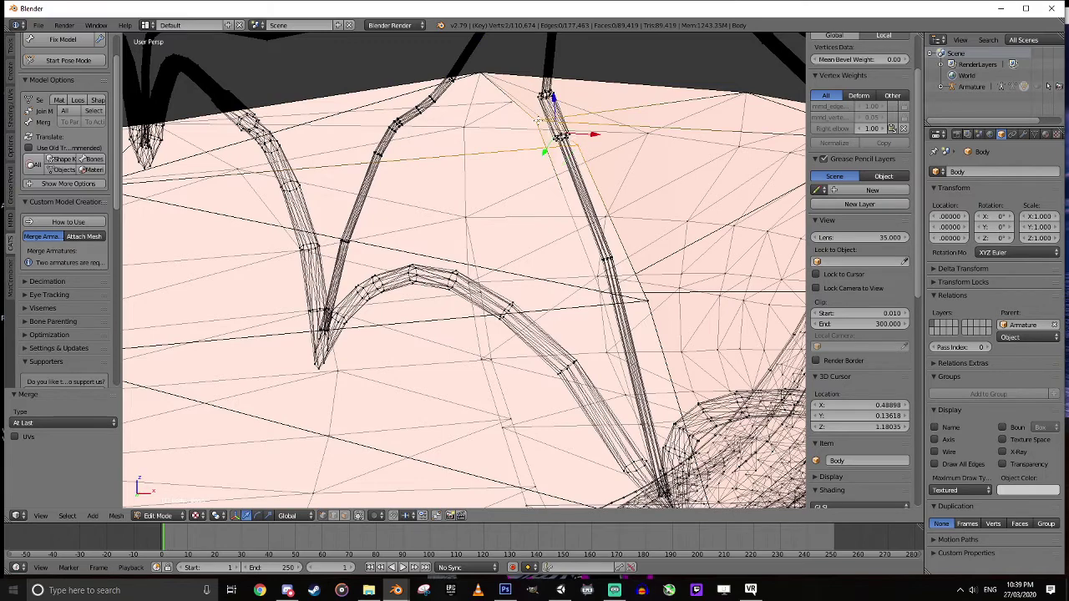
key("alt+m")
left_click(536, 121)
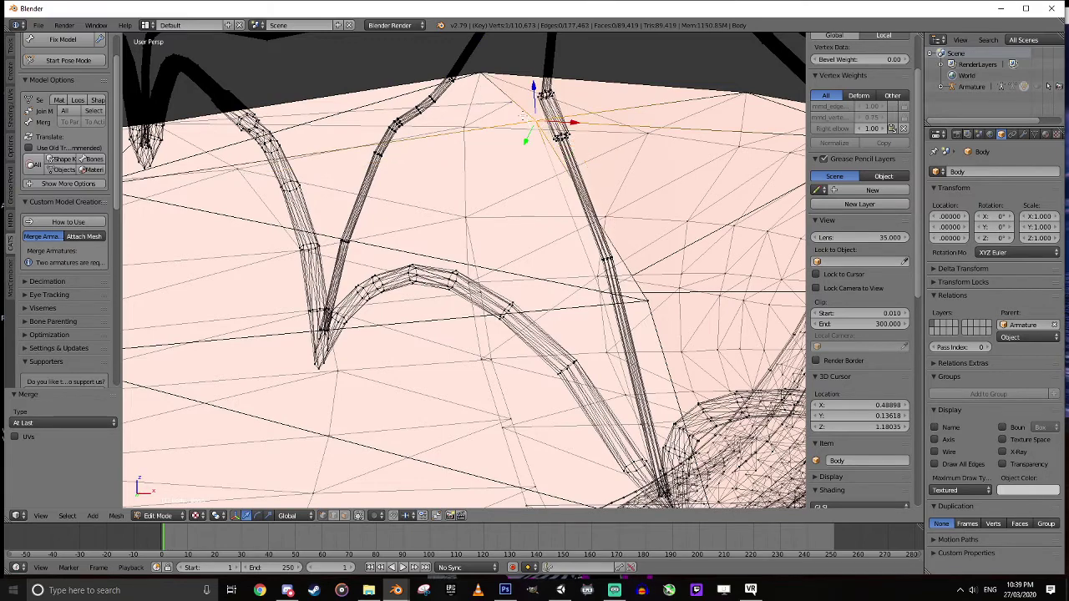
- Merge the loose seam vertex near the top of the right elbow into the corner vertex on the arm's upper outline using At Last
middle_click_drag(527, 119, 533, 168)
right_click(530, 187)
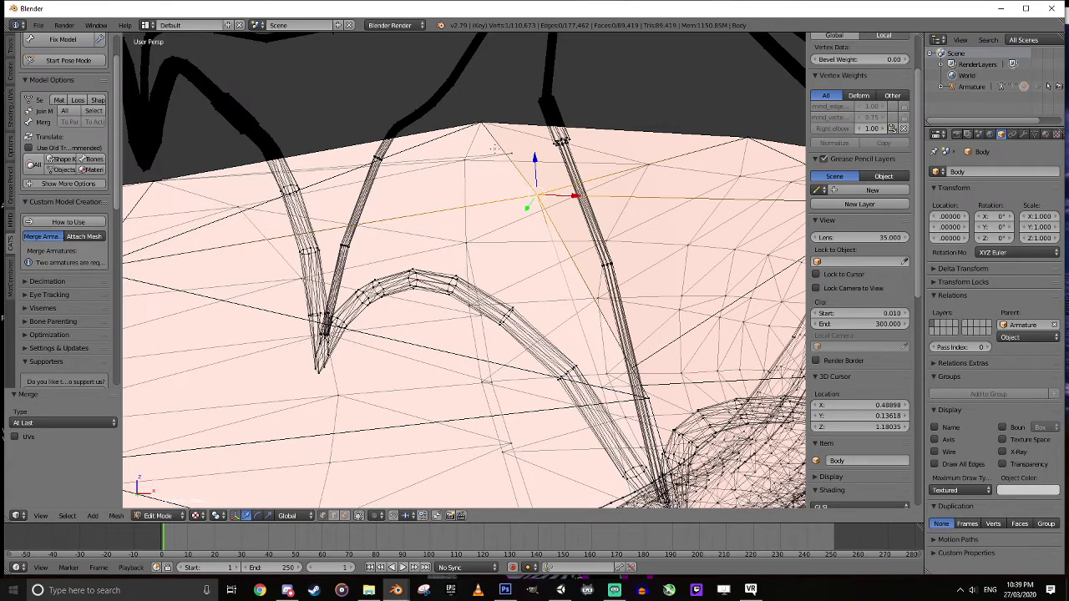
right_click(509, 159)
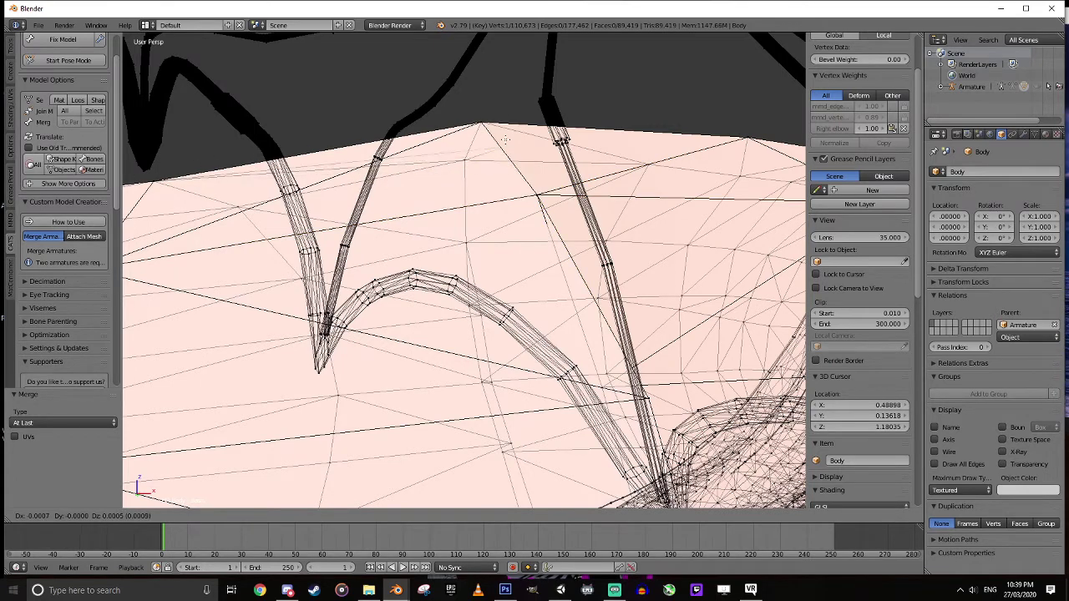
right_click(483, 123, "shift")
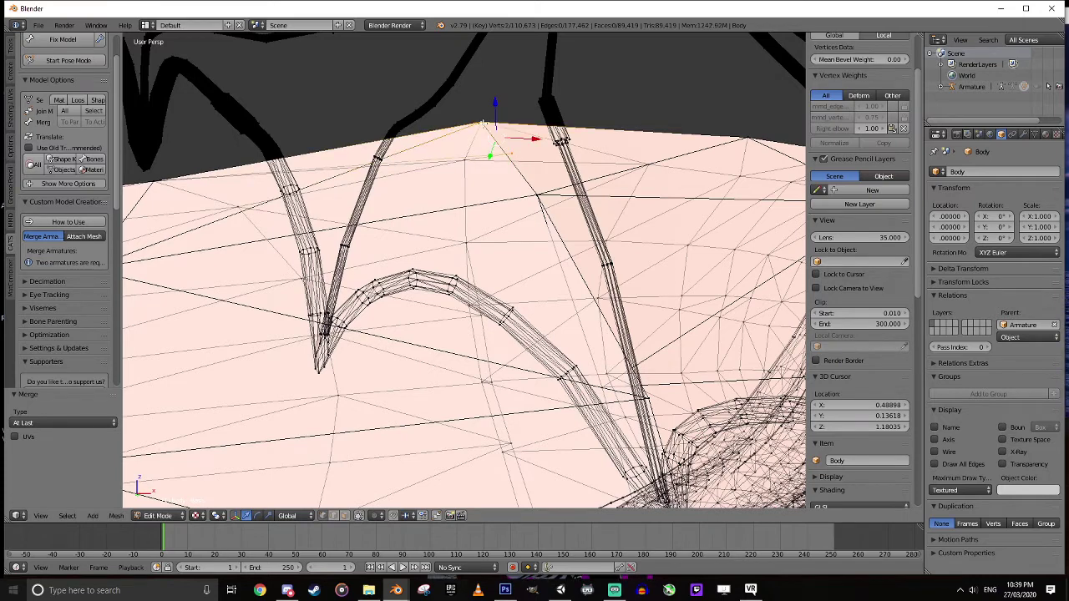
key("alt+m")
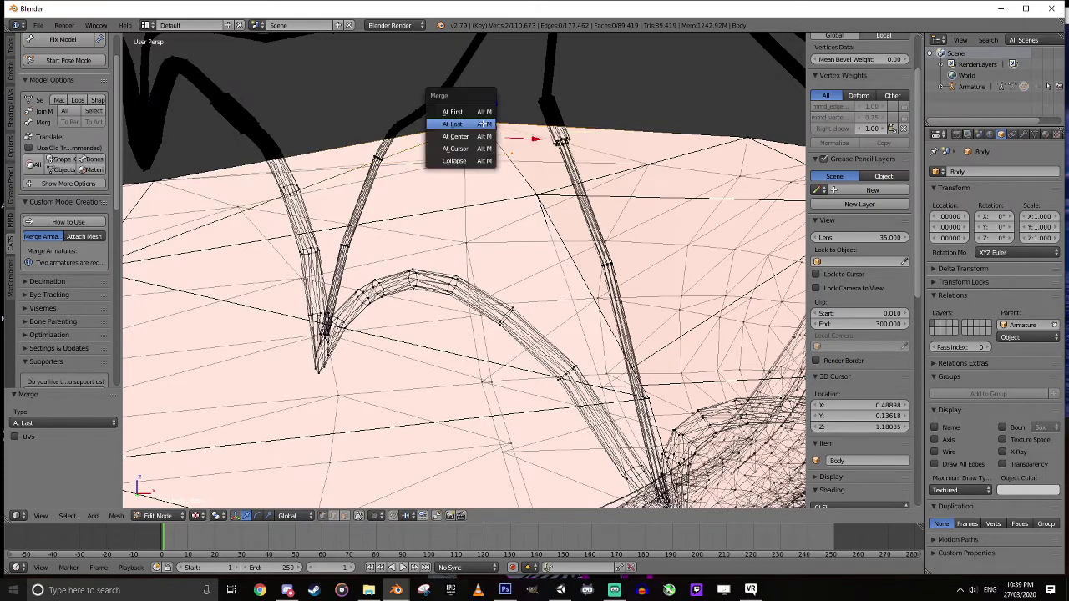
left_click(482, 124)
- Merge the two neighbouring vertices further down the front of the right elbow seam using At Last
mouse_move(552, 157)
middle_mouse_down()
mouse_move(603, 219)
mouse_move(599, 174)
mouse_move(532, 160)
middle_mouse_up()
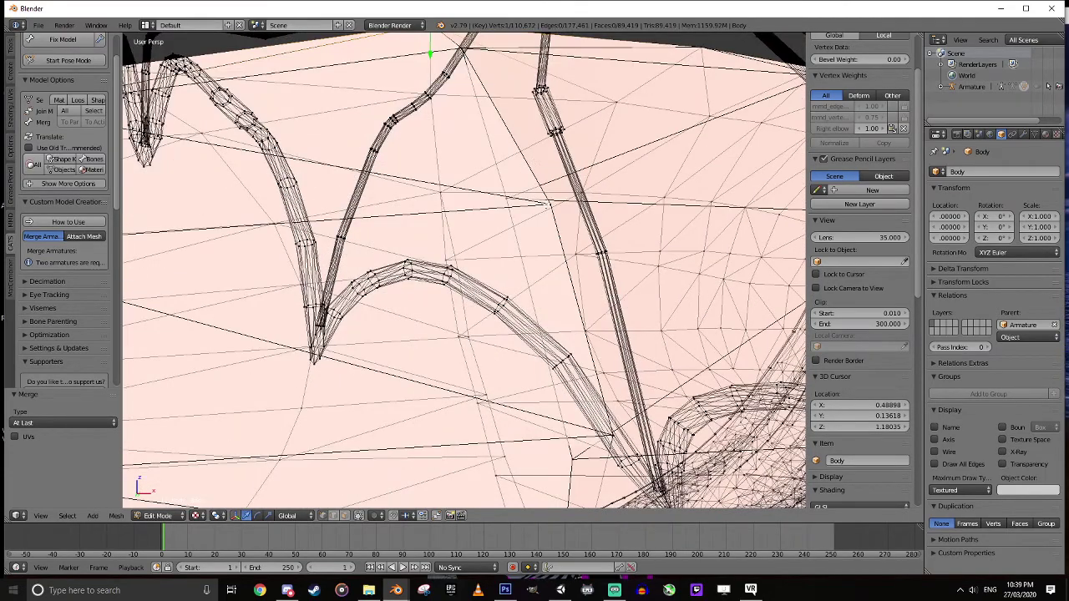
right_click(511, 198)
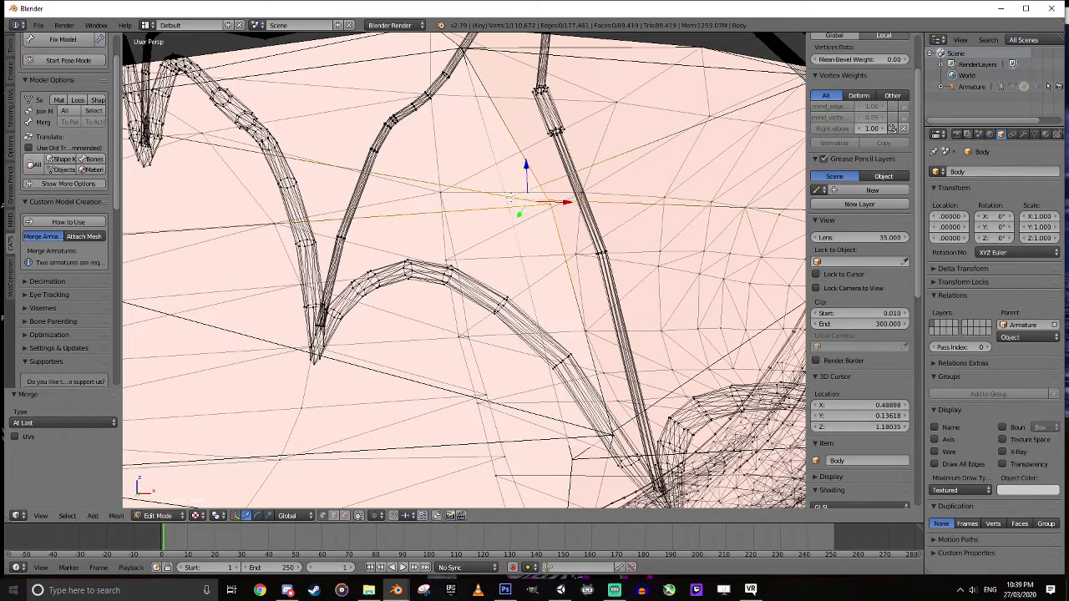
key("alt+m")
left_click(495, 144)
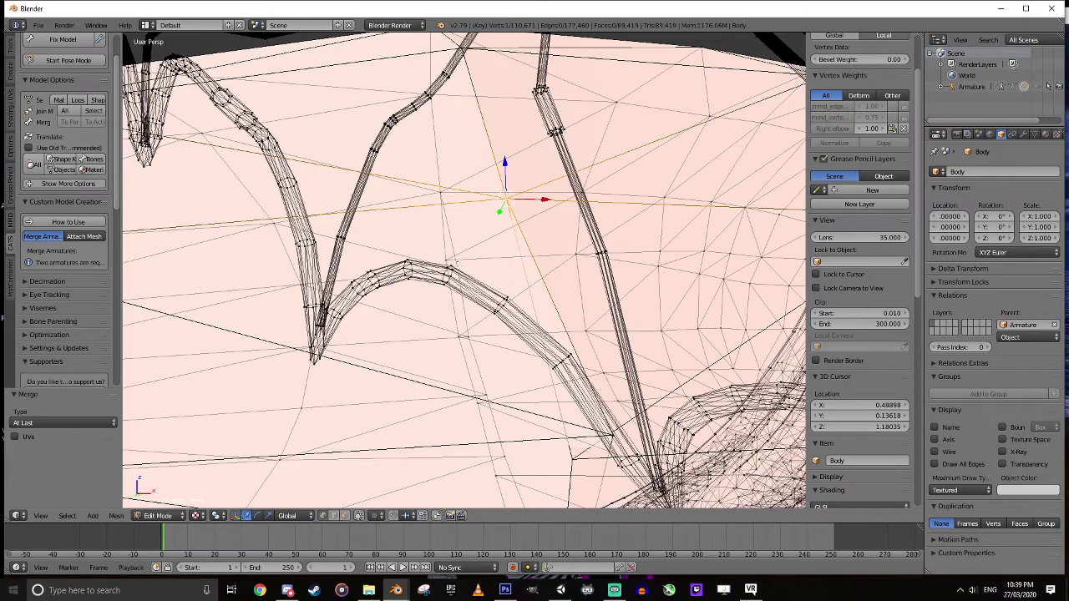
mouse_move(488, 209)
middle_mouse_down()
mouse_move(538, 206)
mouse_move(504, 210)
middle_mouse_up()
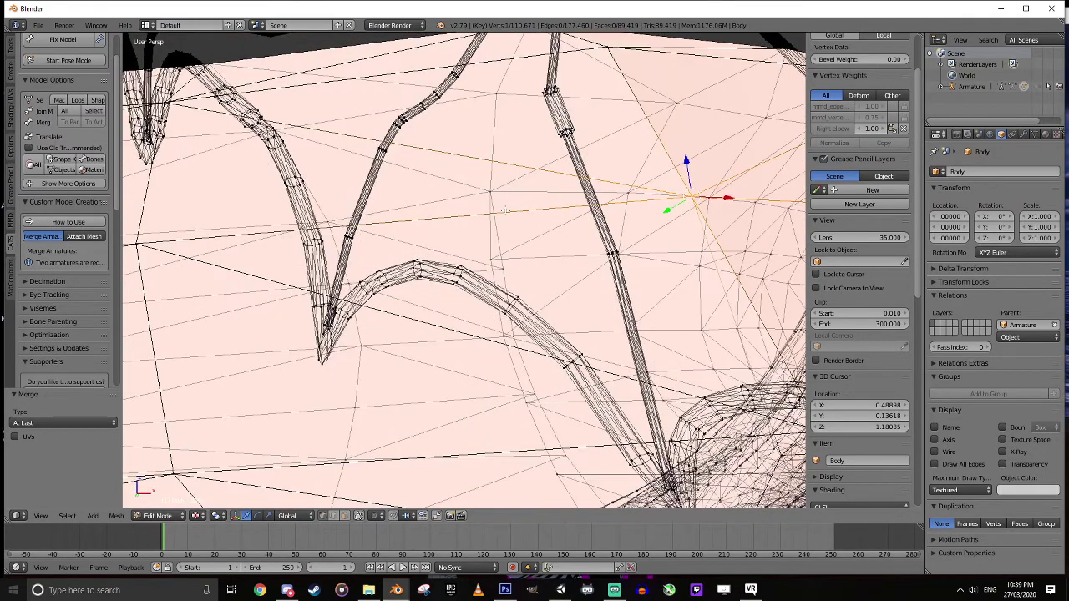
middle_click_drag(692, 235, 690, 234)
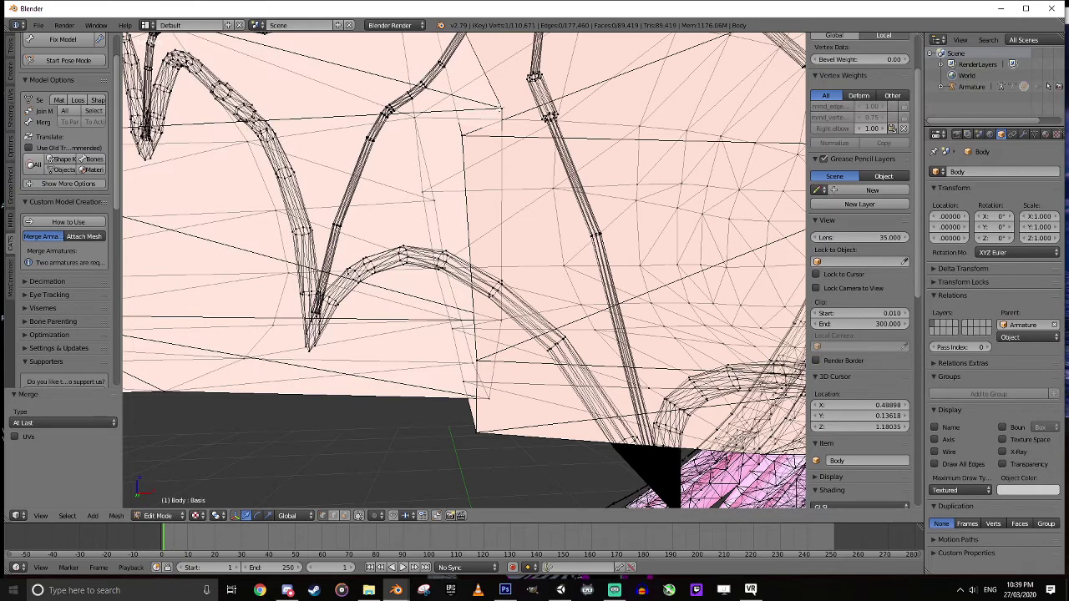
right_click(496, 107)
middle_click_drag(500, 108, 461, 74)
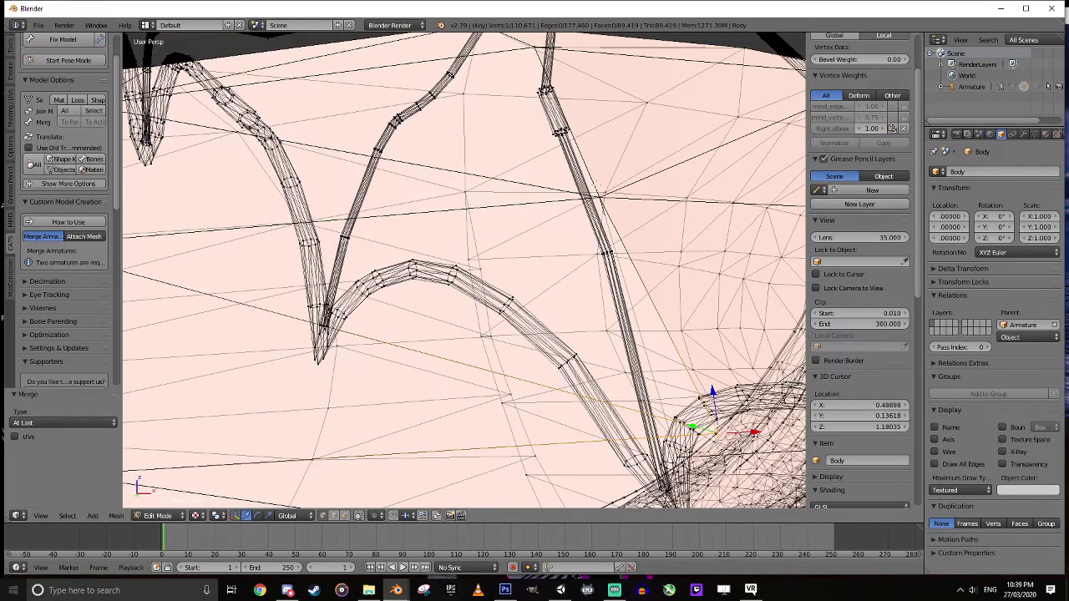
right_click(598, 202)
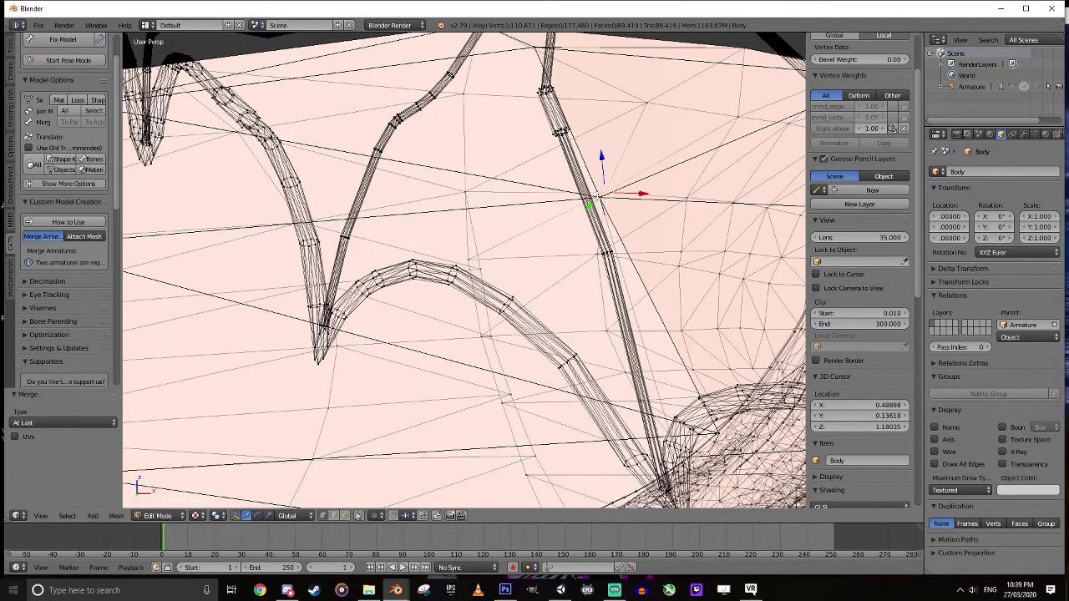
key("g")
key("z")
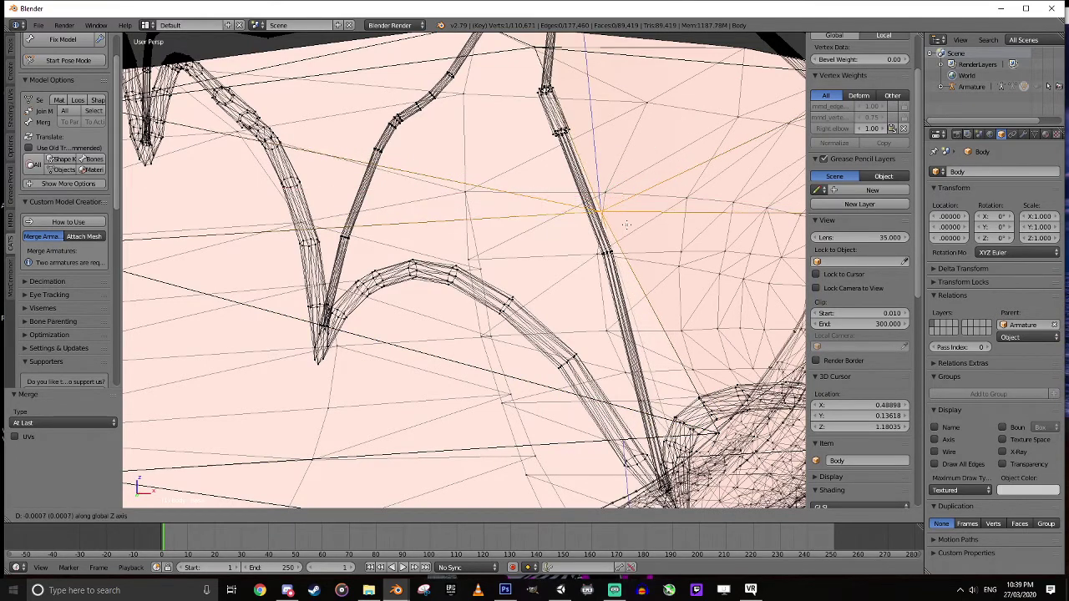
right_click(653, 215)
- Try to merge the selected elbow seam vertex into the mesh vertex diagonally below it using At Last
mouse_move(652, 234)
middle_mouse_down()
mouse_move(649, 201)
mouse_move(651, 233)
middle_mouse_up()
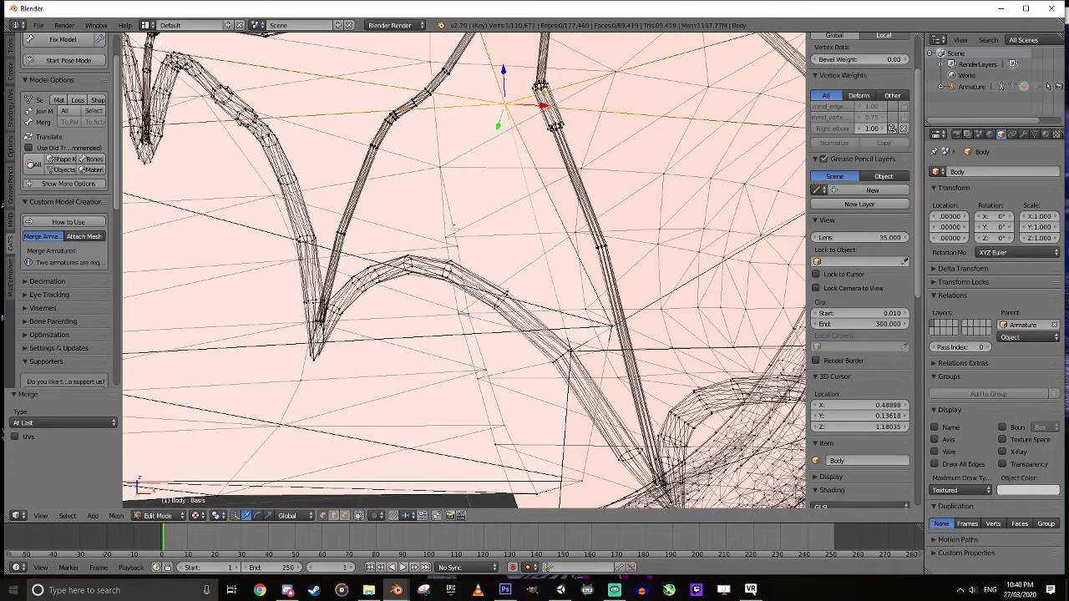
right_click(445, 170, "shift")
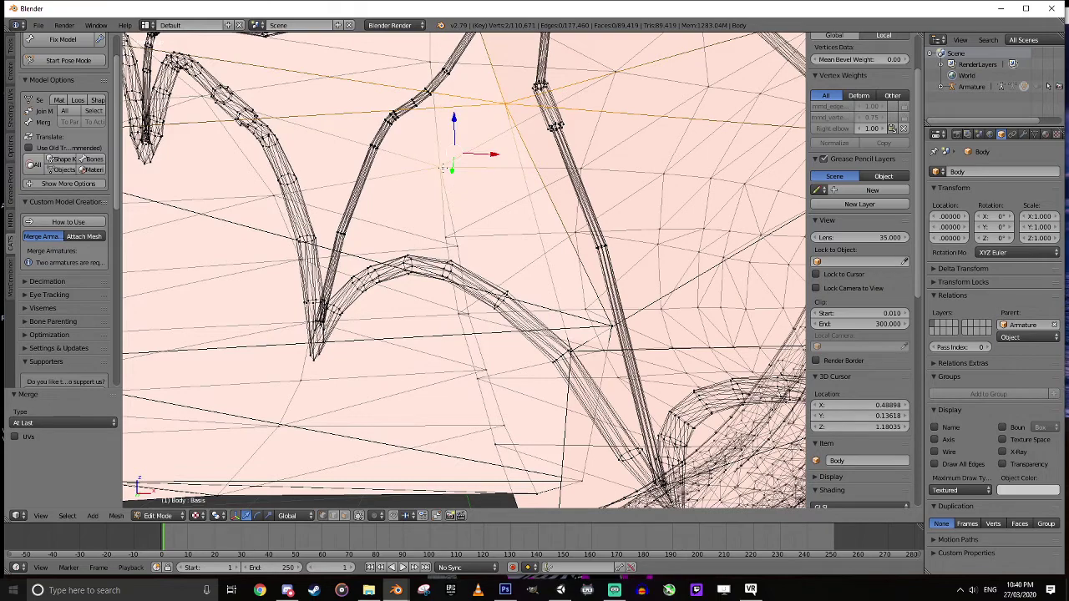
key("alt+m")
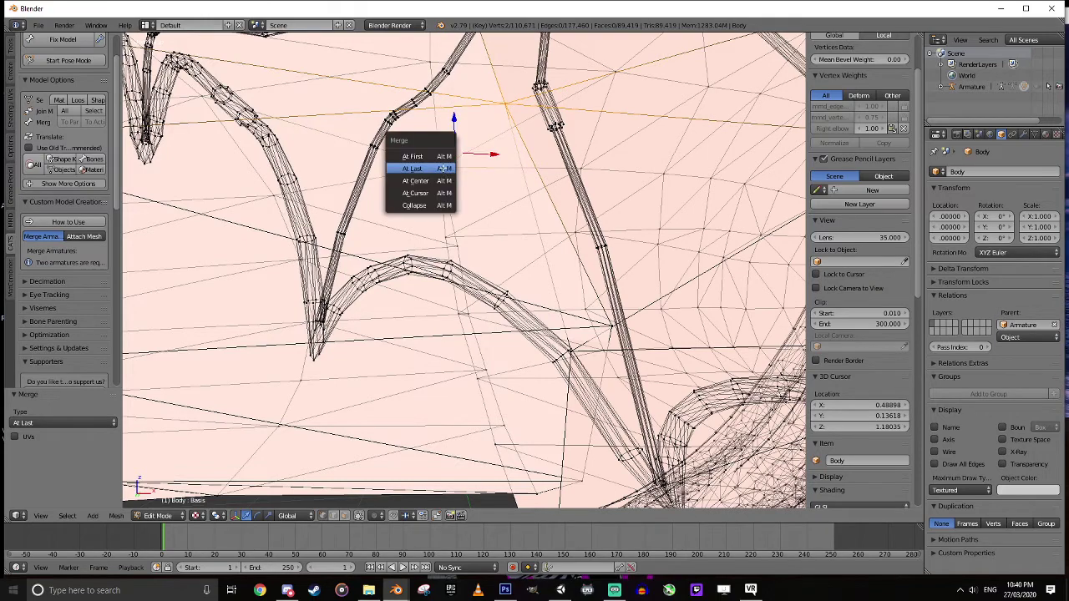
left_click(443, 169)
- Inspect the arm in Object Mode, return to Edit Mode and undo the last vertex merge
scroll(526, 203, "down", 5)
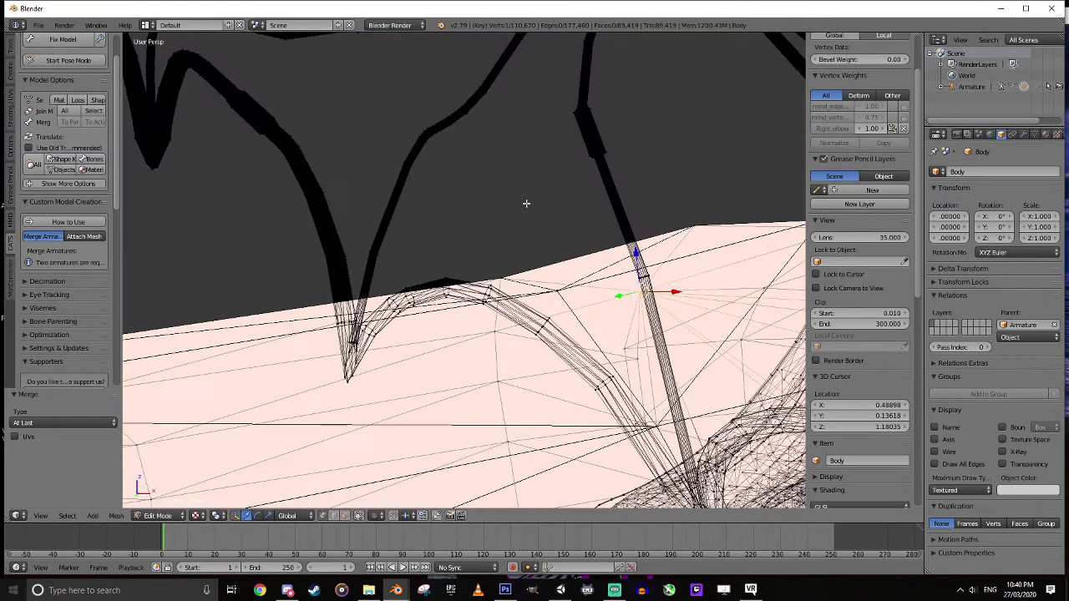
key("Tab")
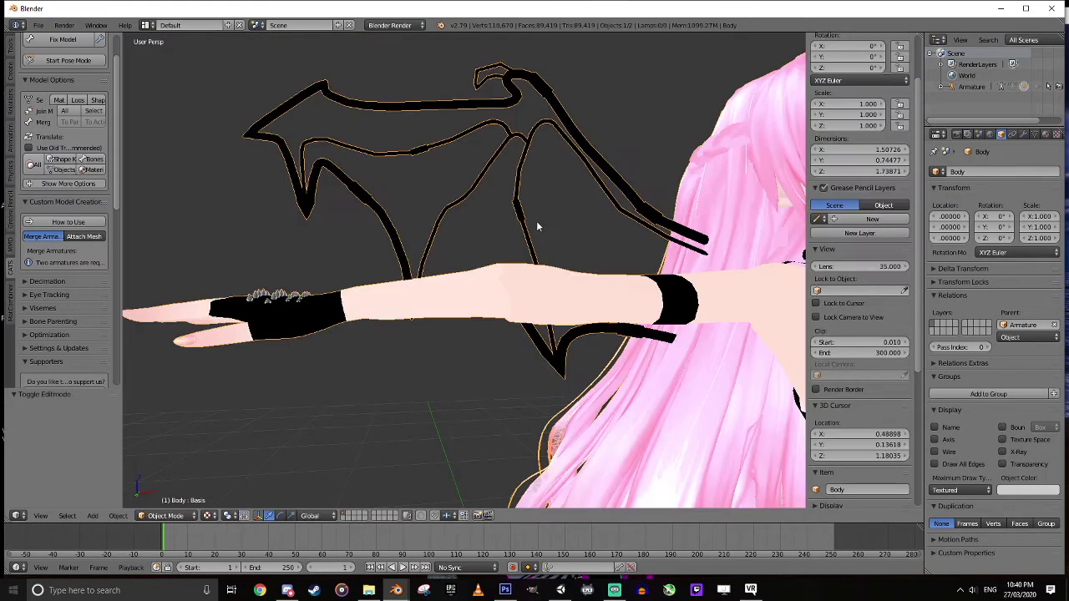
mouse_move(536, 221)
middle_mouse_down()
mouse_move(549, 229)
mouse_move(556, 215)
mouse_move(537, 227)
mouse_move(531, 214)
middle_mouse_up()
scroll(536, 226, "up", 3)
key("Tab")
scroll(526, 198, "up", 5)
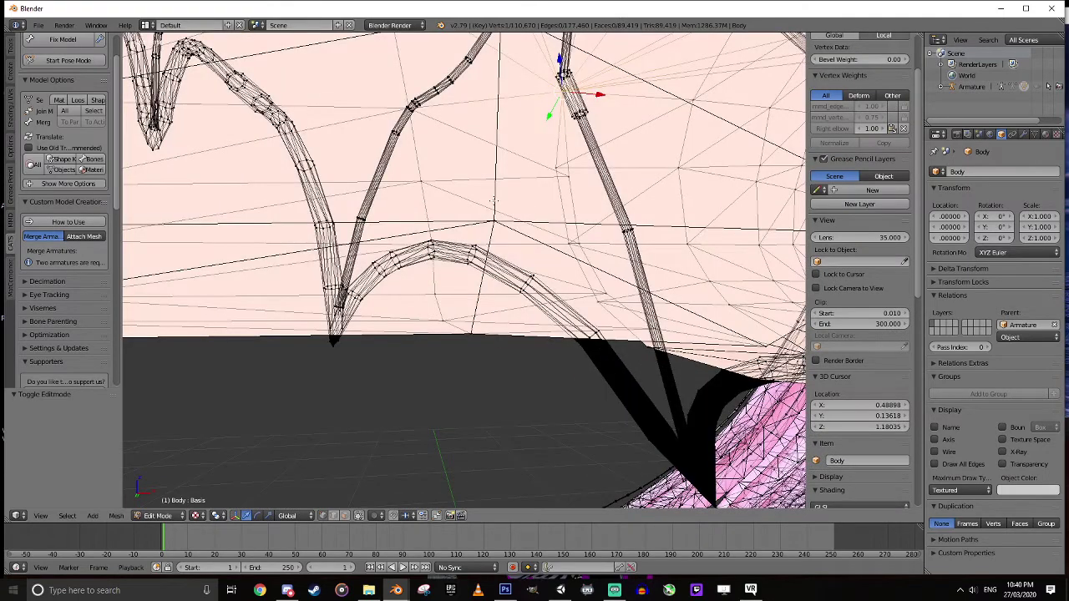
key("ctrl+z")
key("ctrl+z")
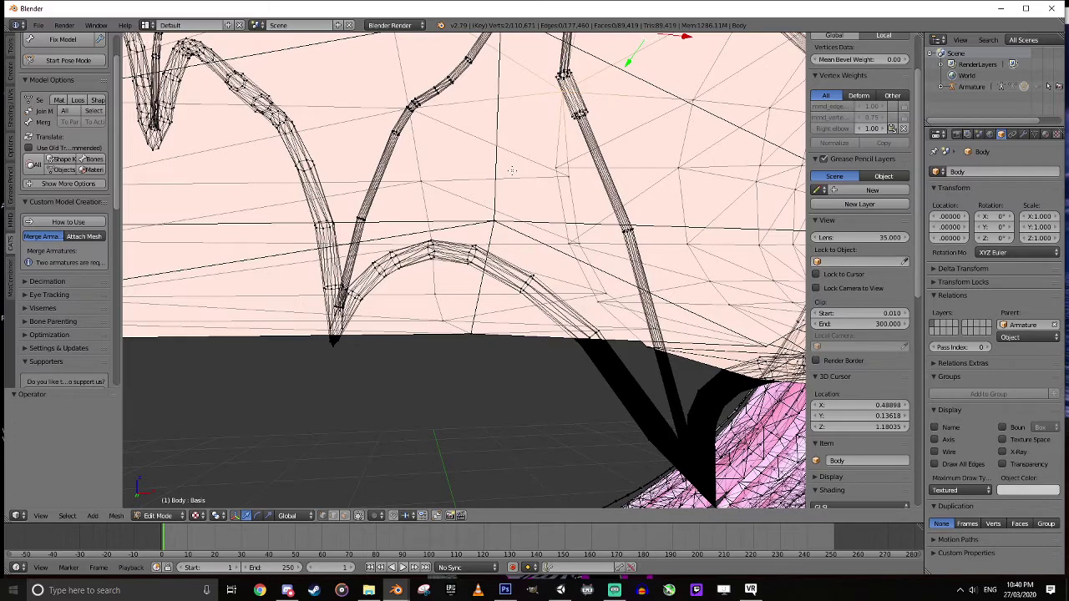
- Merge the pair of neighbouring vertices halfway down the front of the right elbow seam using At Last
middle_click_drag(512, 171, 512, 172)
scroll(511, 171, "down", 8)
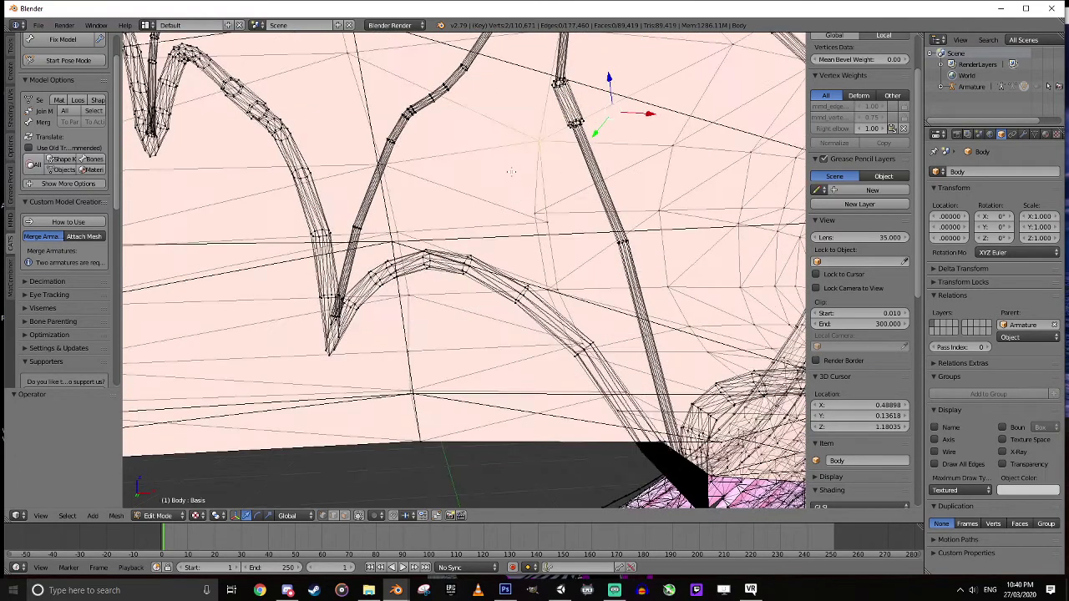
scroll(511, 171, "up", 8)
scroll(539, 193, "down", 5)
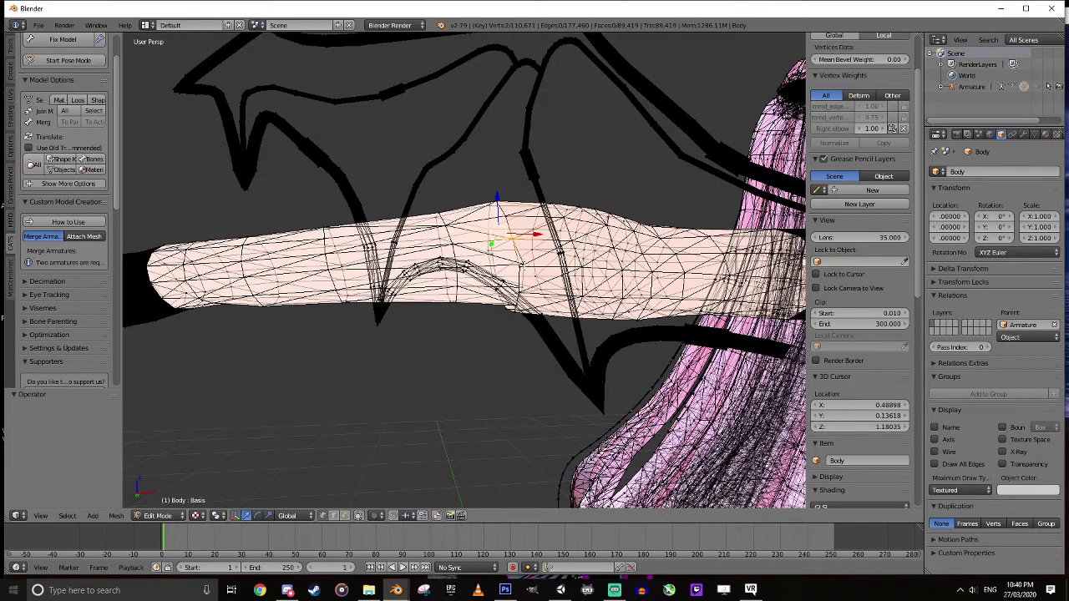
right_click(522, 265)
right_click(518, 268, "shift")
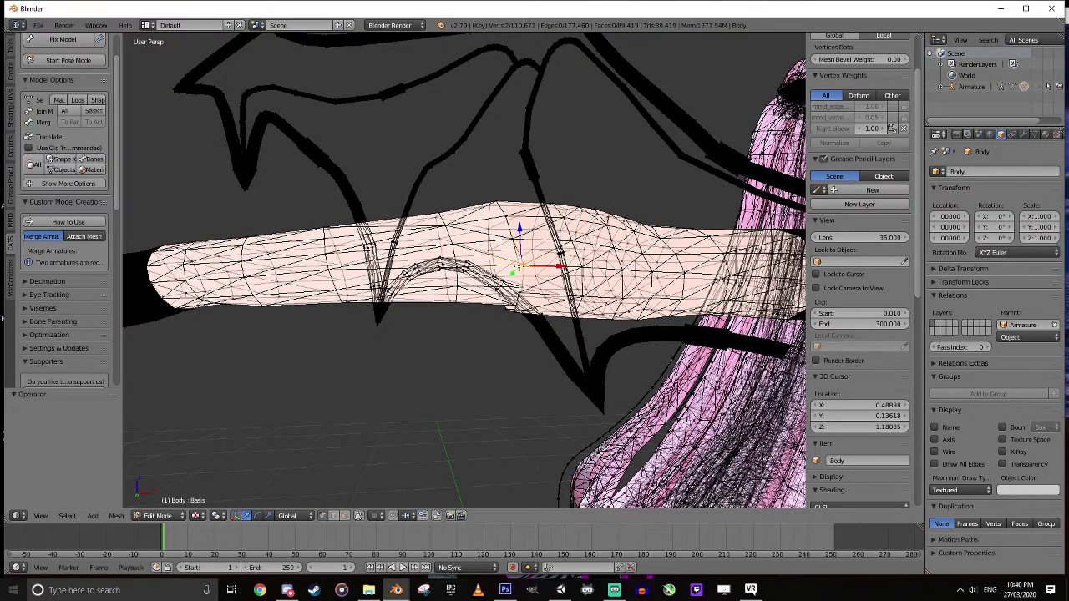
key("alt+m")
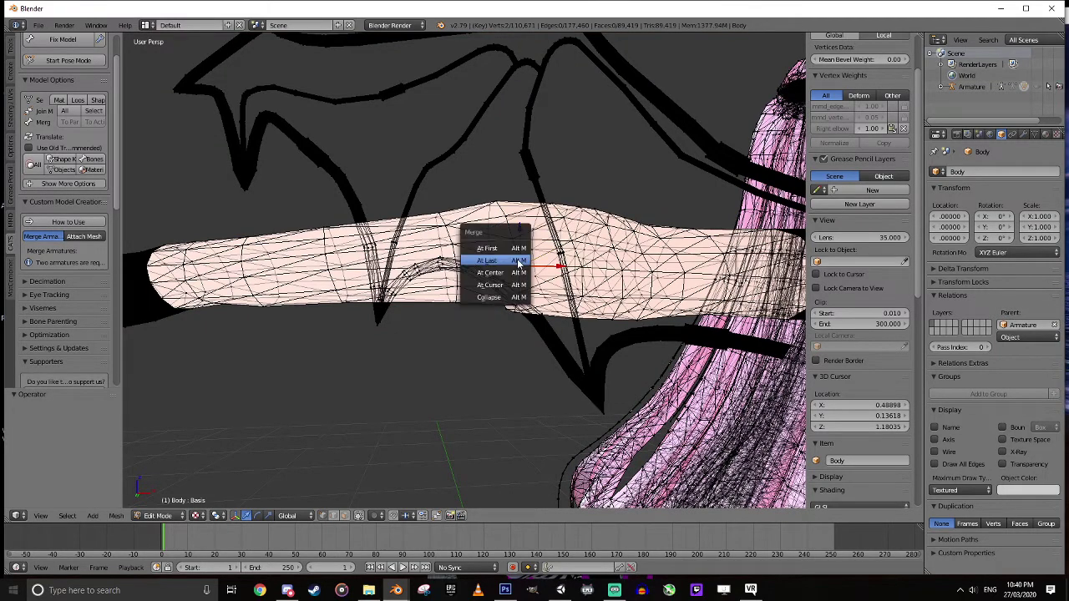
left_click(516, 259)
- Merge the next lower pair of vertices on the right elbow seam using At Last
scroll(546, 275, "up", 3)
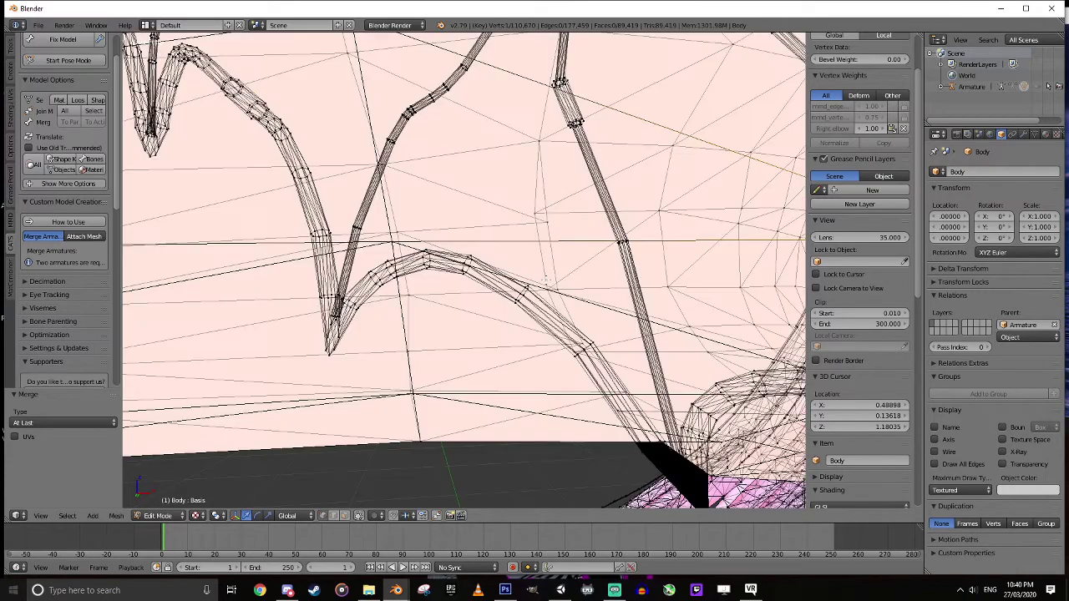
scroll(545, 275, "down", 3)
middle_click_drag(543, 276, 534, 262)
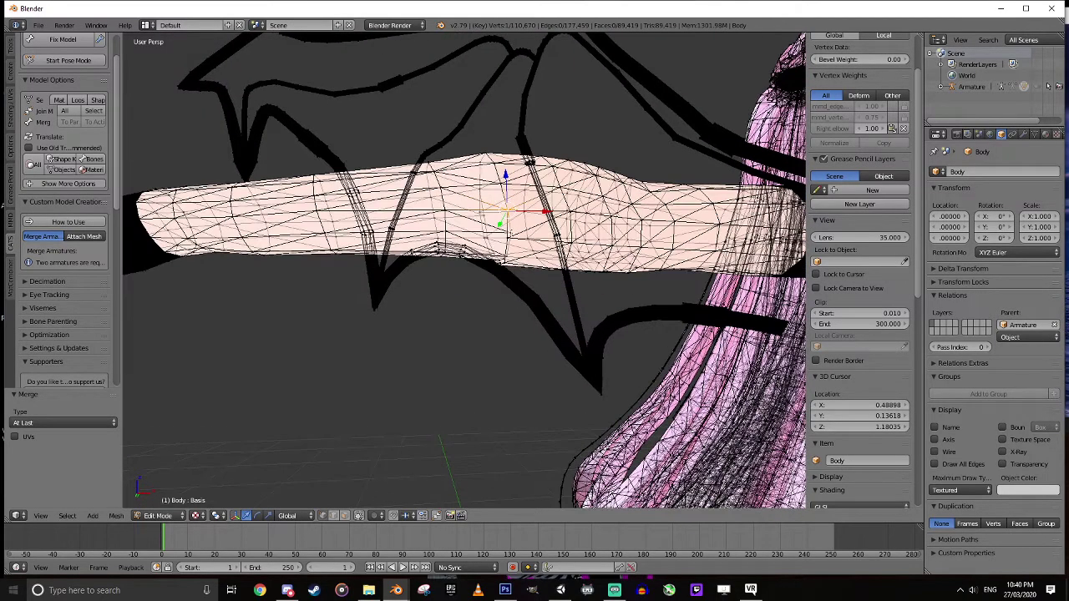
right_click(511, 235)
right_click(507, 233, "shift")
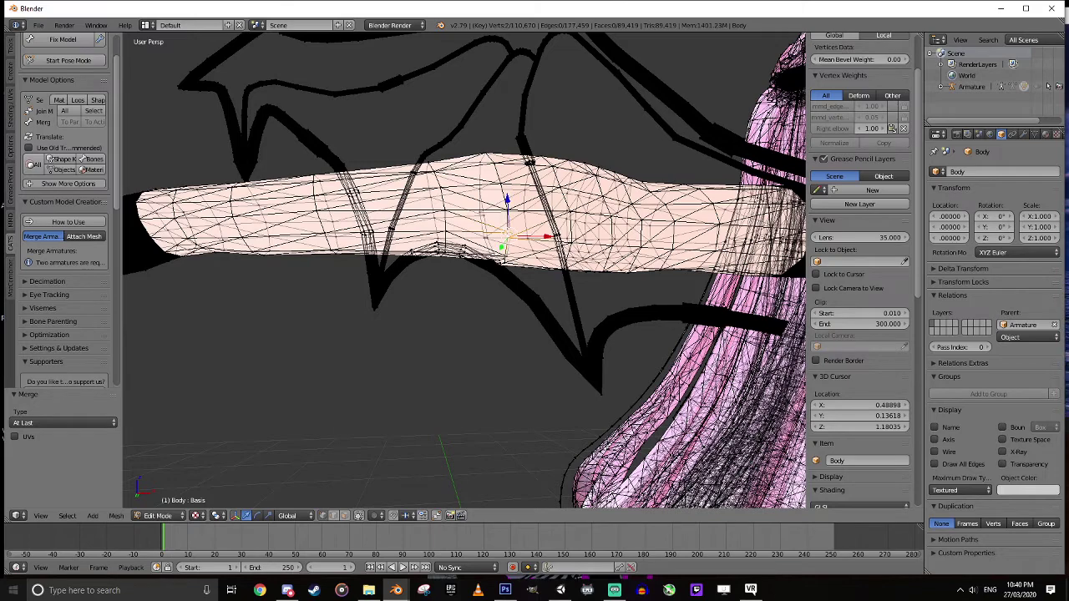
key("alt+m")
left_click(510, 233)
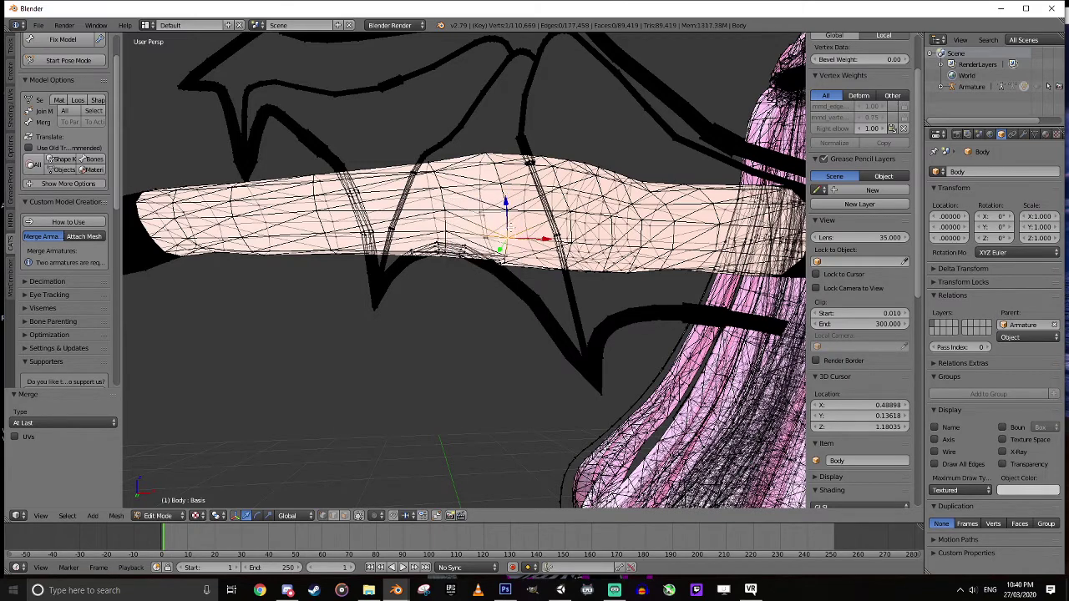
- Merge the seam vertex near the underside of the right elbow into the matching vertex just below it using At Last
middle_click_drag(513, 224, 519, 110)
scroll(508, 209, "up", 4)
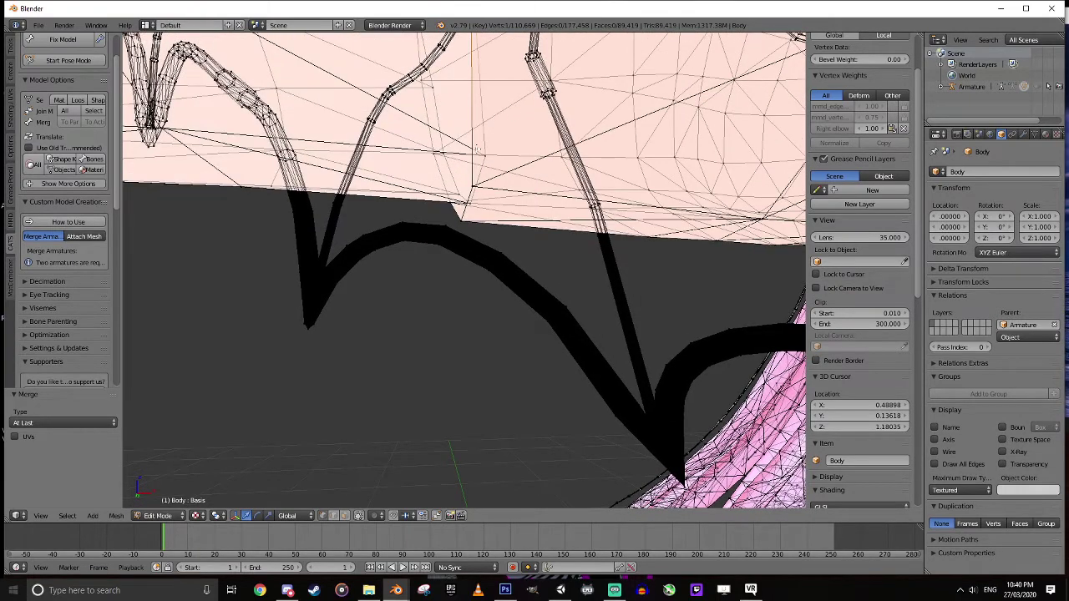
right_click(493, 159)
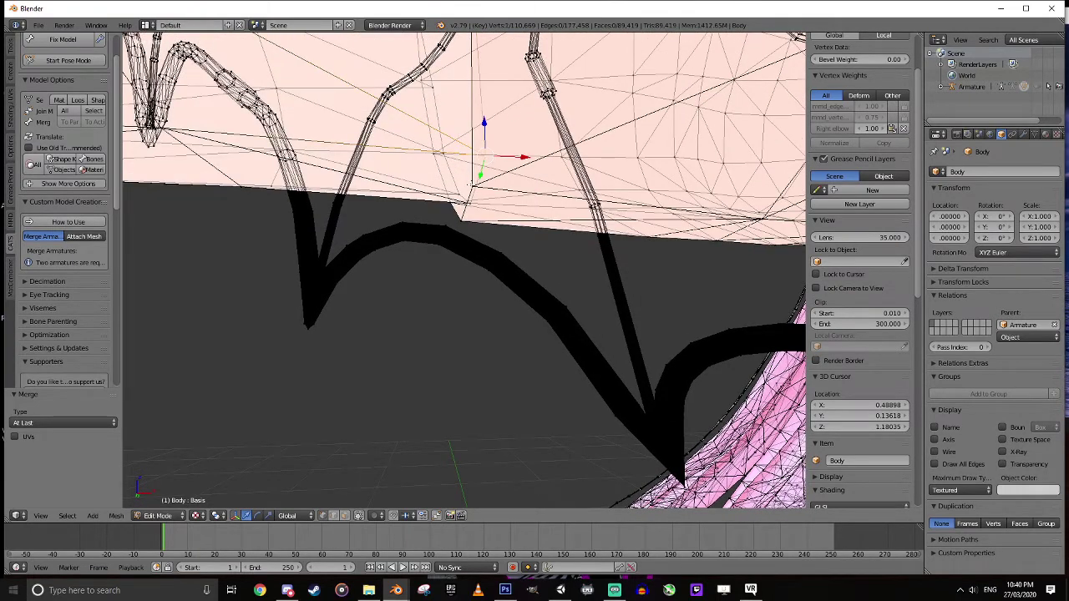
right_click(472, 182, "shift")
key("alt+m")
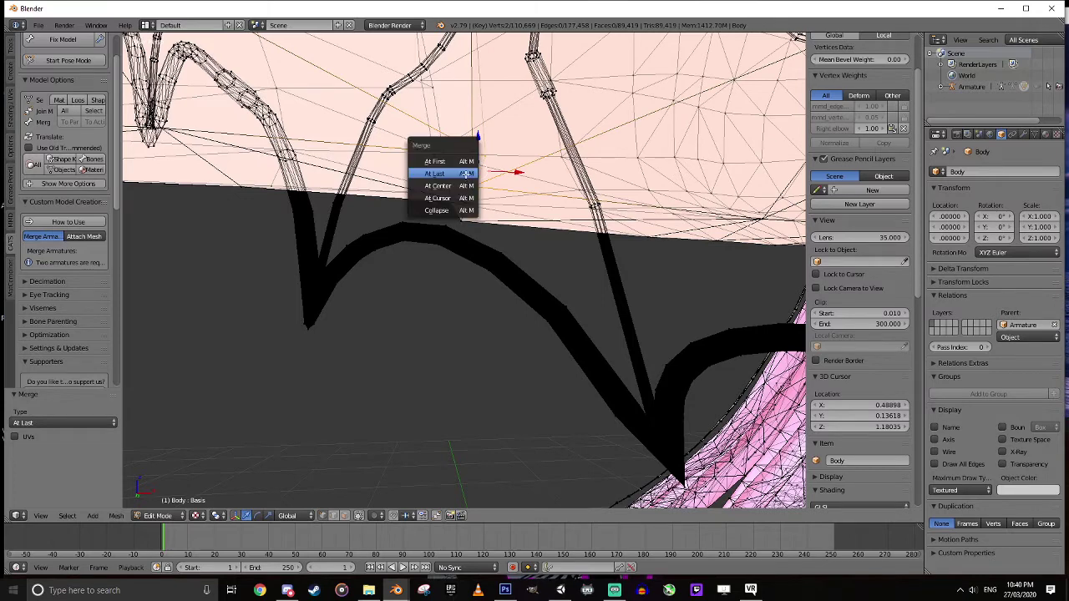
left_click(467, 174)
left_click(36, 25)
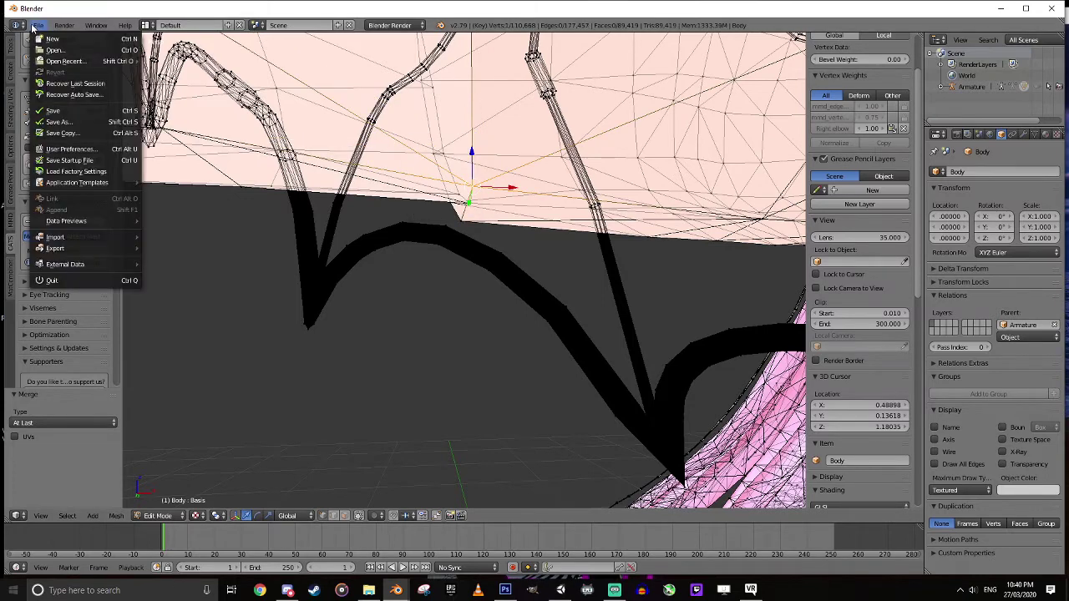
left_click(78, 85)
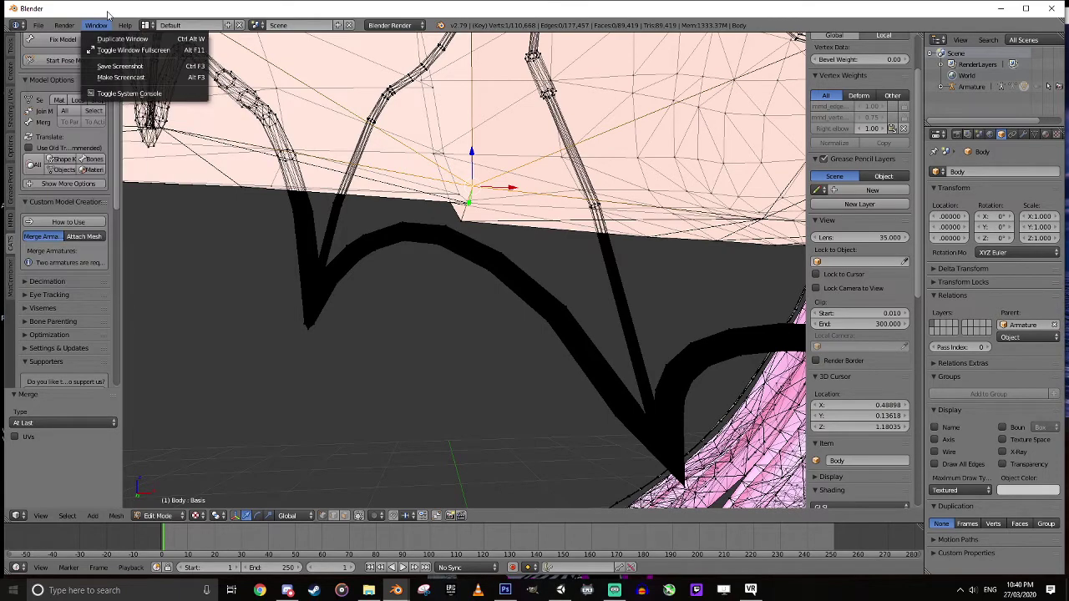
- Merge the next pair of seam vertices along the lower edge of the right elbow using At Last
middle_click_drag(469, 200, 471, 198)
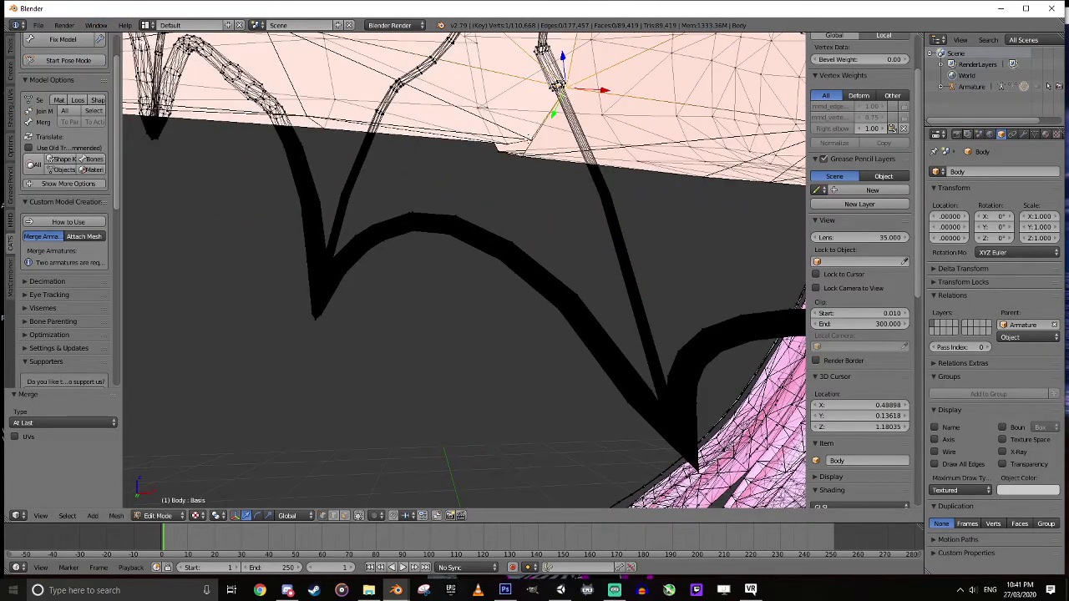
right_click(521, 158)
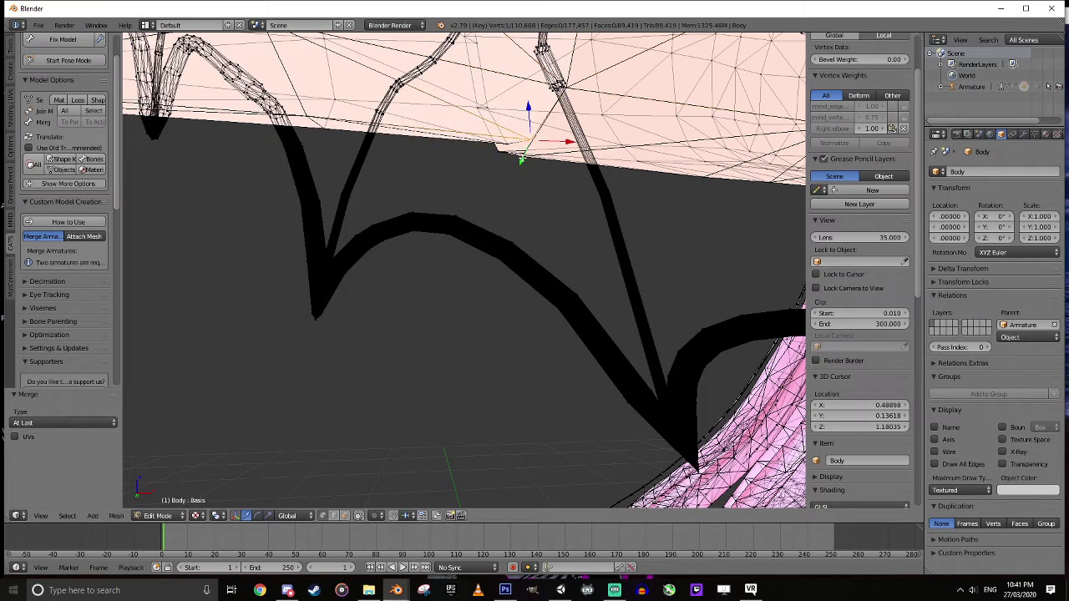
right_click(520, 158, "shift")
key("alt+m")
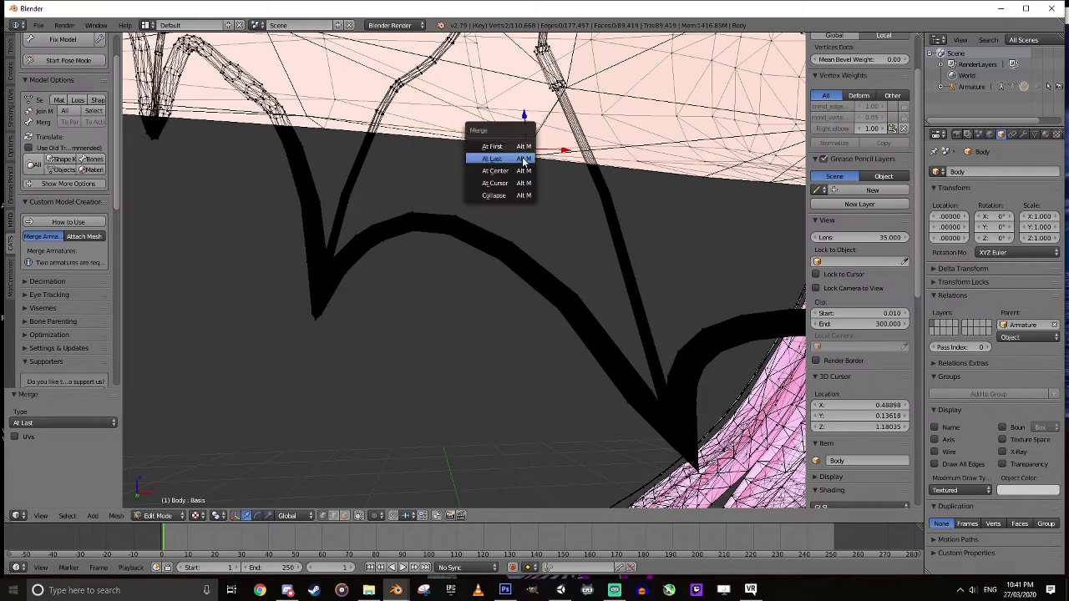
left_click(520, 159)
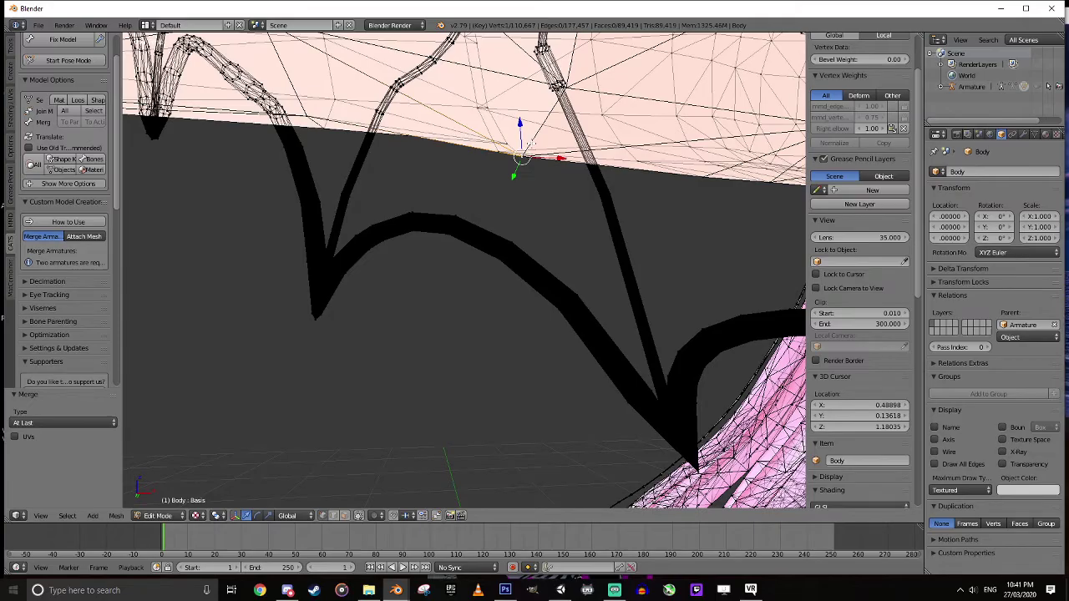
- Merge the close pair of seam vertices on the underside of the right elbow using At Last
mouse_move(521, 159)
middle_mouse_down()
mouse_move(530, 126)
mouse_move(506, 91)
mouse_move(507, 172)
mouse_move(520, 126)
mouse_move(523, 200)
mouse_move(534, 90)
mouse_move(529, 201)
mouse_move(510, 276)
mouse_move(532, 228)
mouse_move(532, 264)
mouse_move(537, 245)
middle_mouse_up()
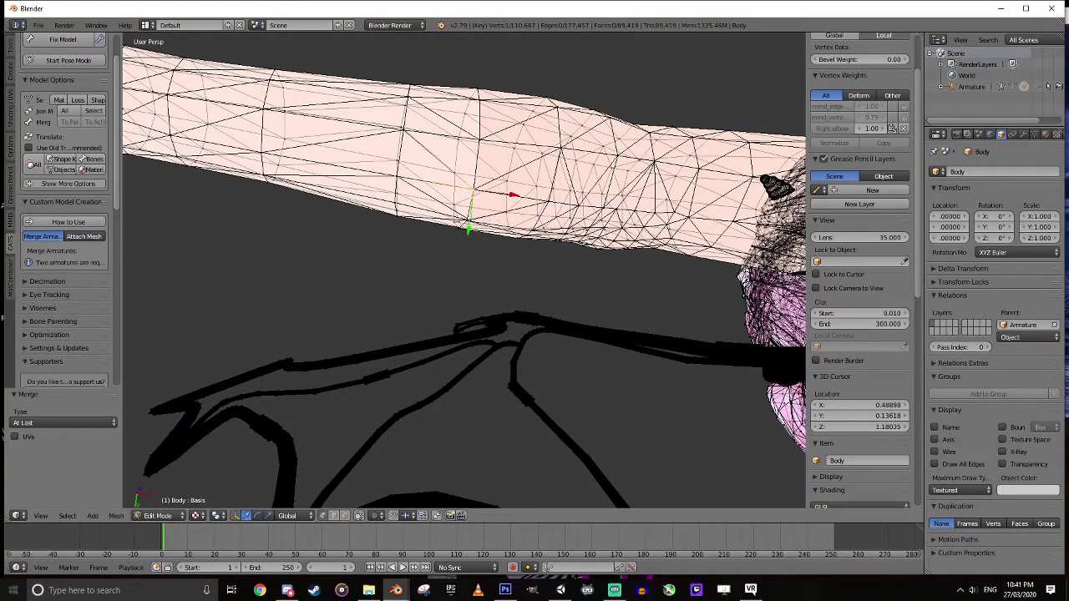
right_click(466, 223)
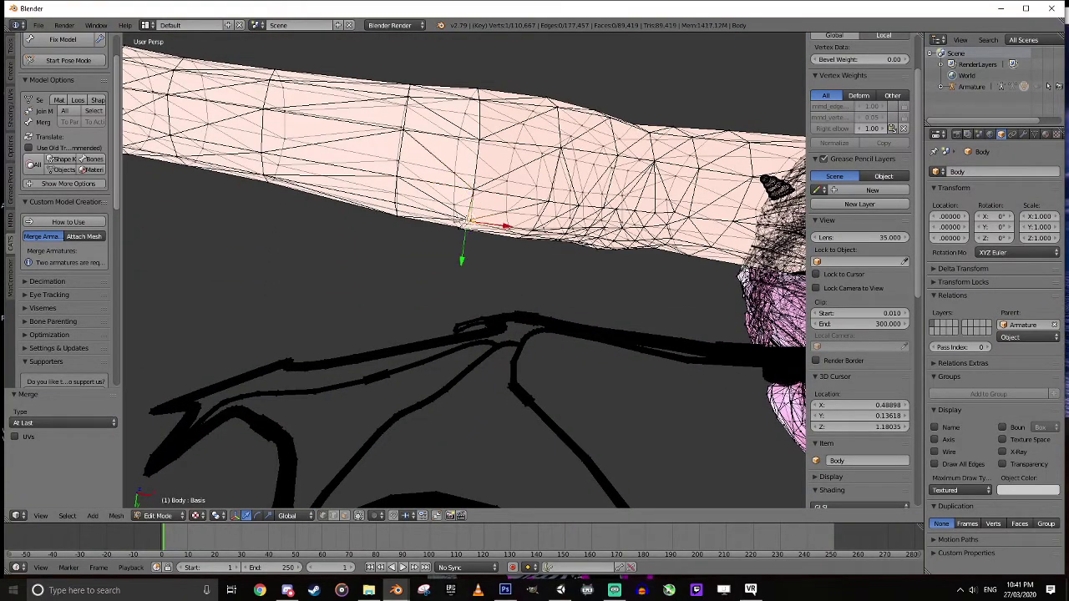
scroll(465, 221, "up", 8)
scroll(470, 194, "down", 1)
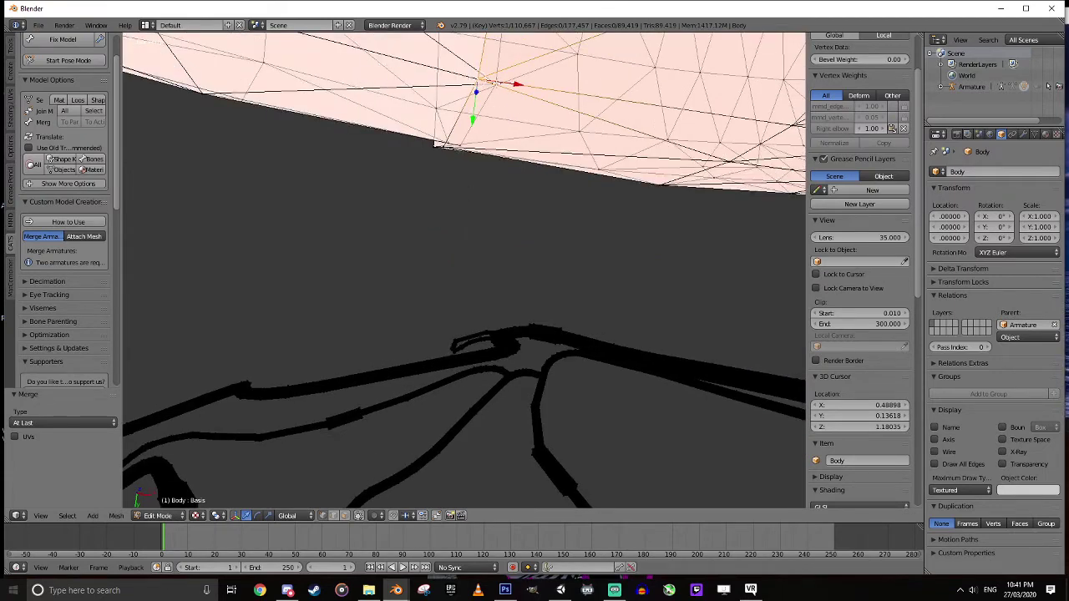
right_click(495, 85)
right_click(478, 79, "shift")
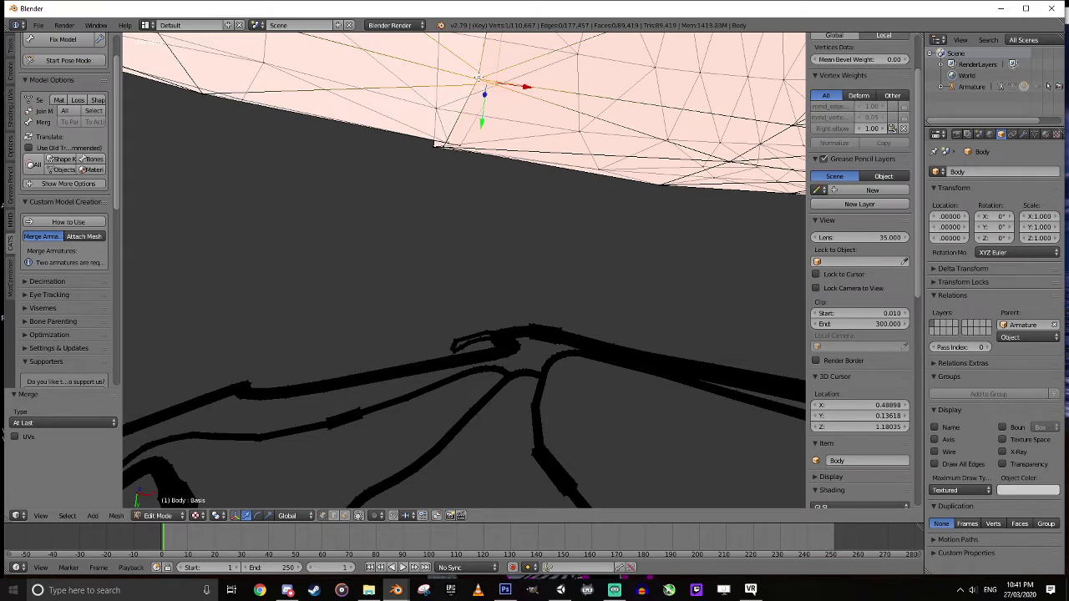
key("alt+m")
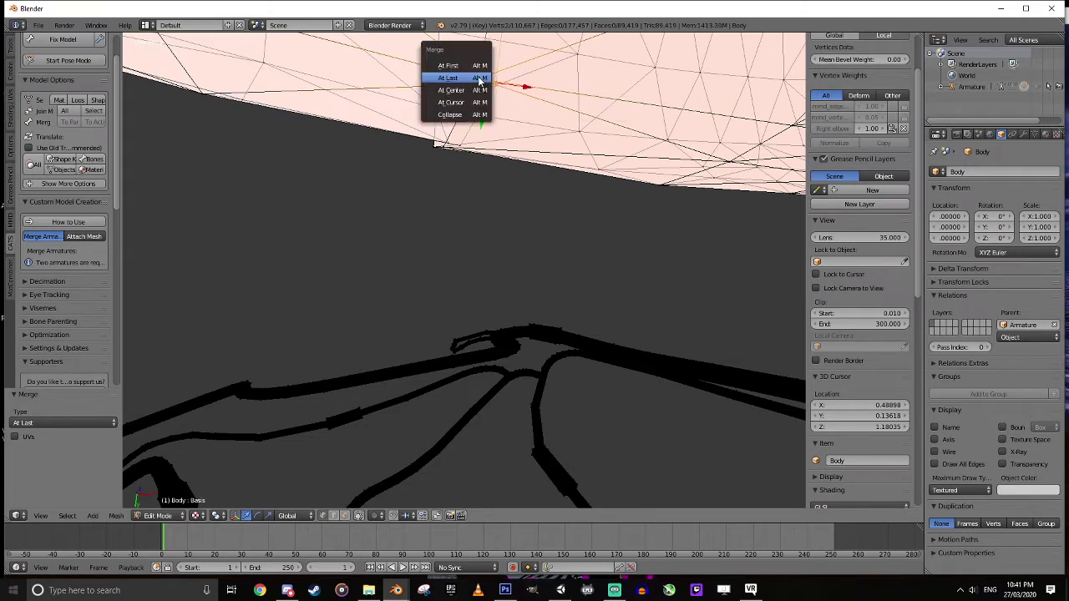
left_click(478, 79)
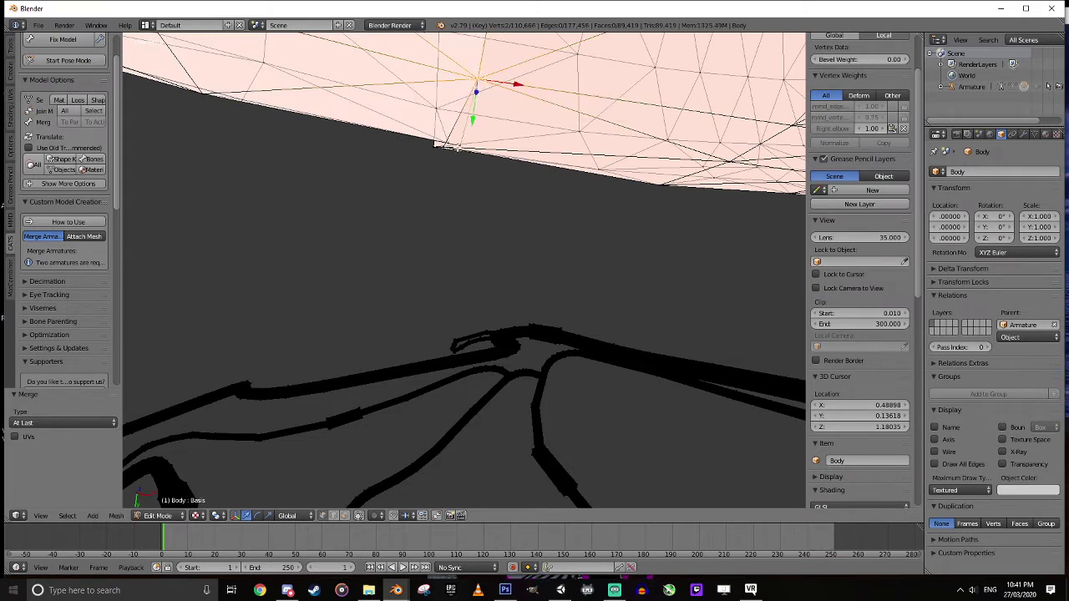
- Merge the remaining stray seam vertices at the back edge of the right elbow's underside, one pair at a time, using At Last
right_click(442, 148)
right_click(442, 148, "shift")
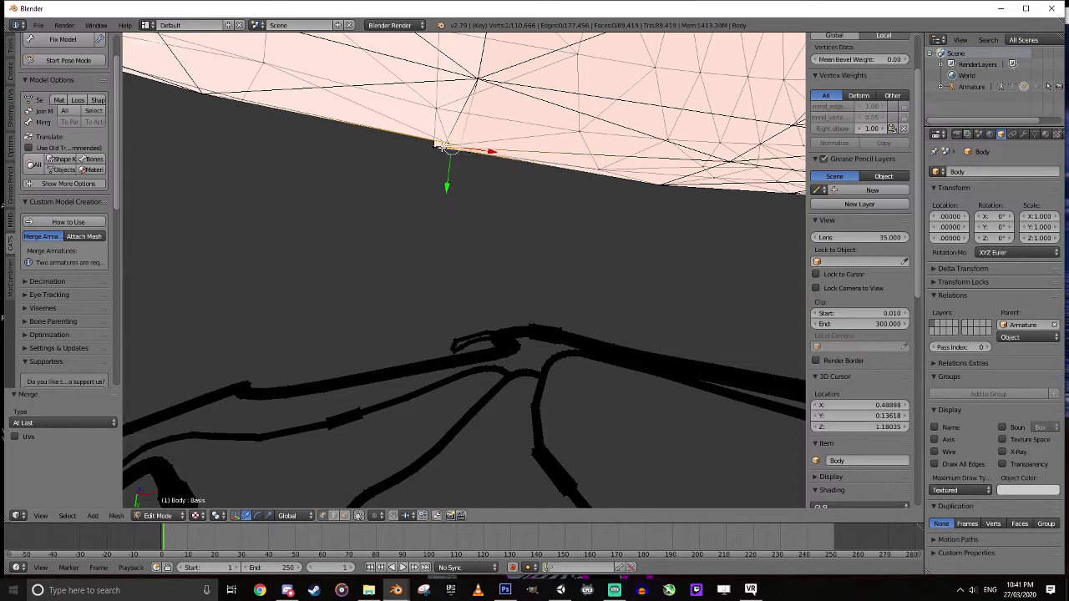
key("alt+m")
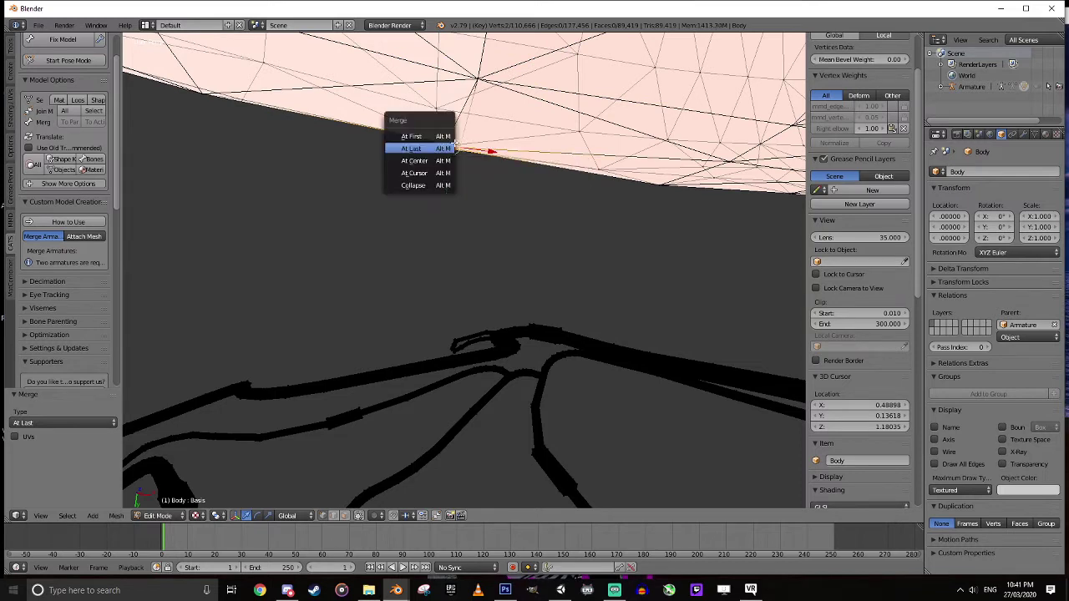
left_click(442, 148)
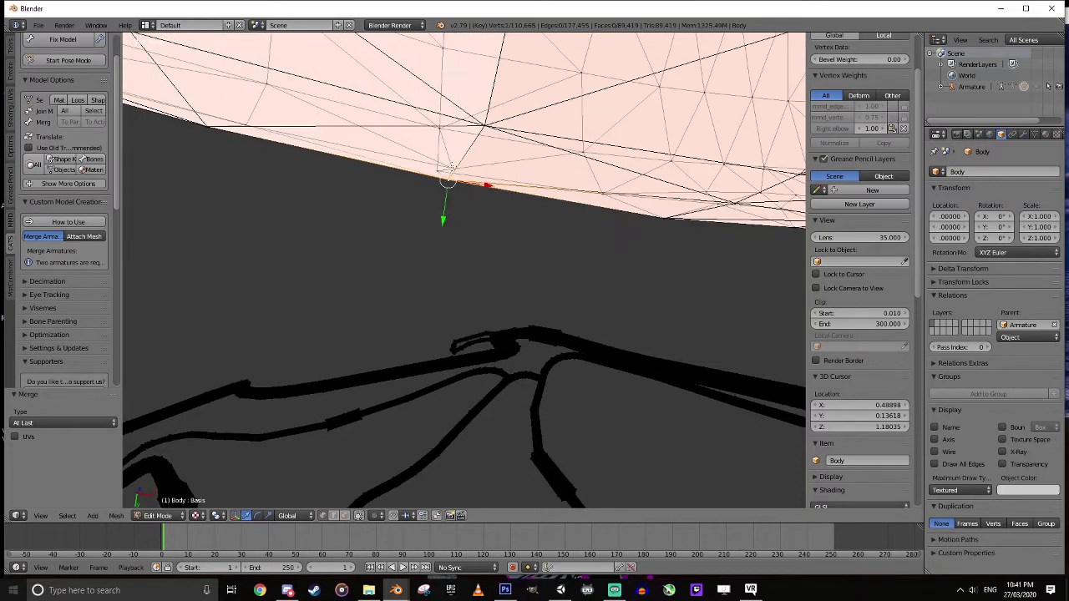
right_click(436, 172, "shift")
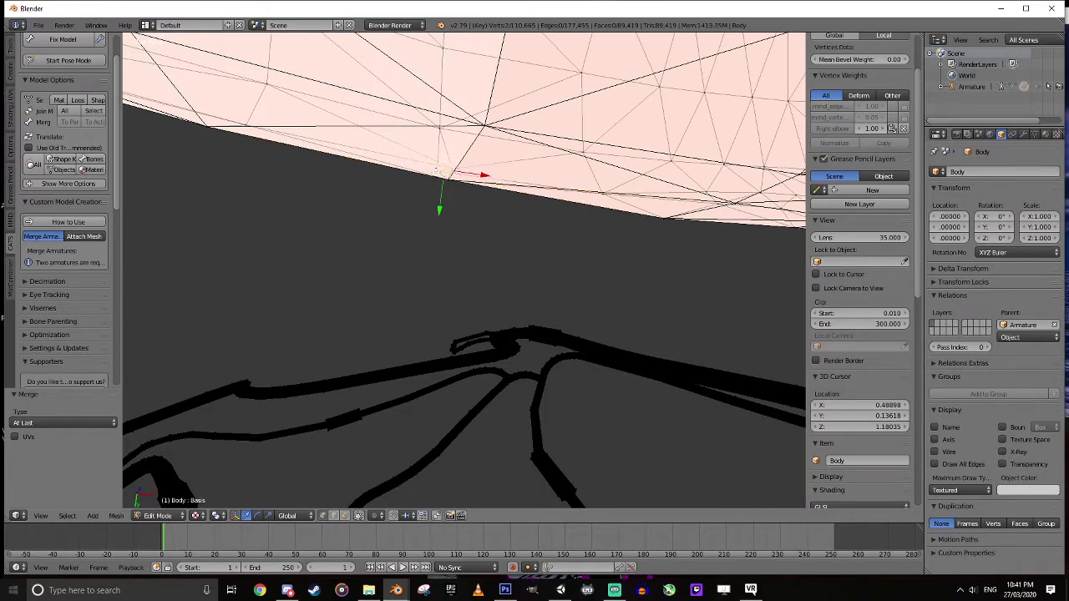
key("alt+m")
left_click(436, 173)
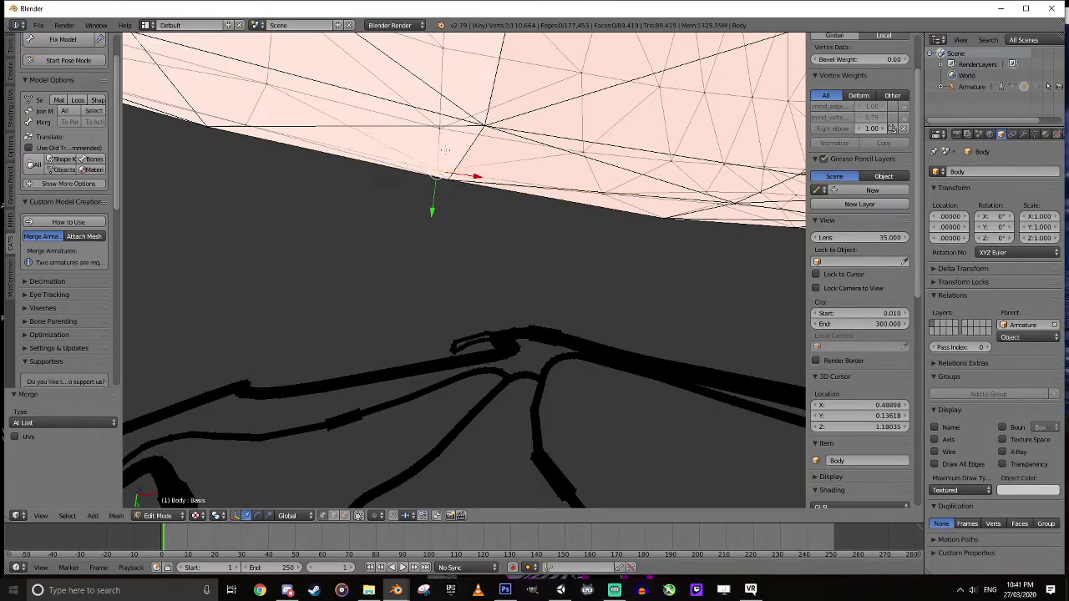
- Leave Edit Mode and examine the right arm and elbow seam in Object Mode
key("KP_Decimal")
scroll(466, 152, "down", 4)
mouse_move(465, 152)
middle_mouse_down()
mouse_move(487, 241)
mouse_move(486, 148)
middle_mouse_up()
key("Tab")
scroll(501, 276, "down", 5)
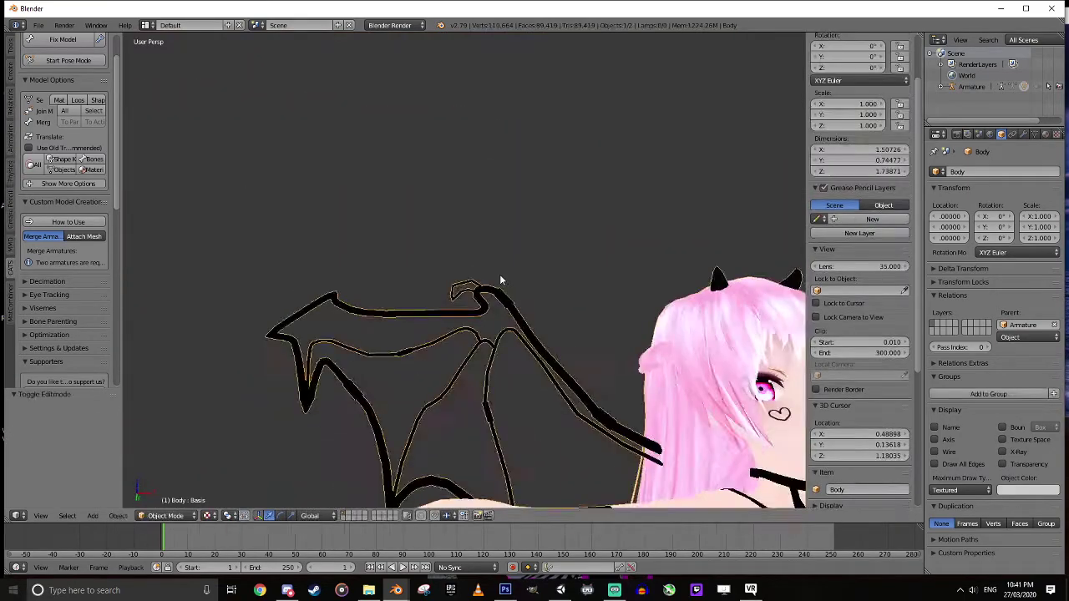
middle_click_drag(518, 320, 554, 279)
scroll(552, 311, "down", 2)
scroll(547, 341, "up", 2)
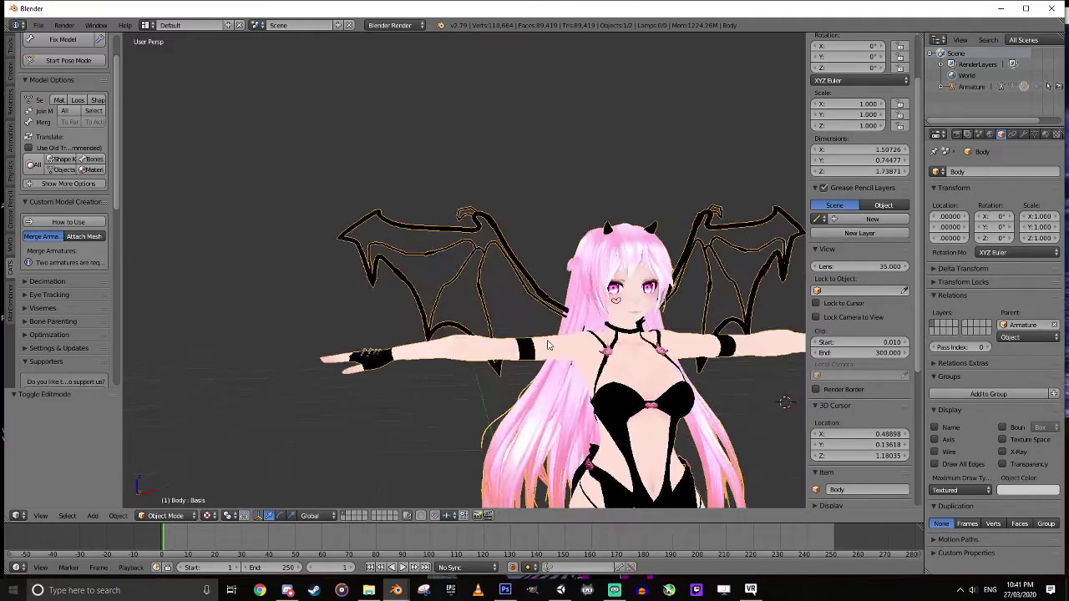
middle_click_drag(454, 378, 454, 355, "shift")
scroll(454, 355, "up", 1)
scroll(453, 358, "up", 2)
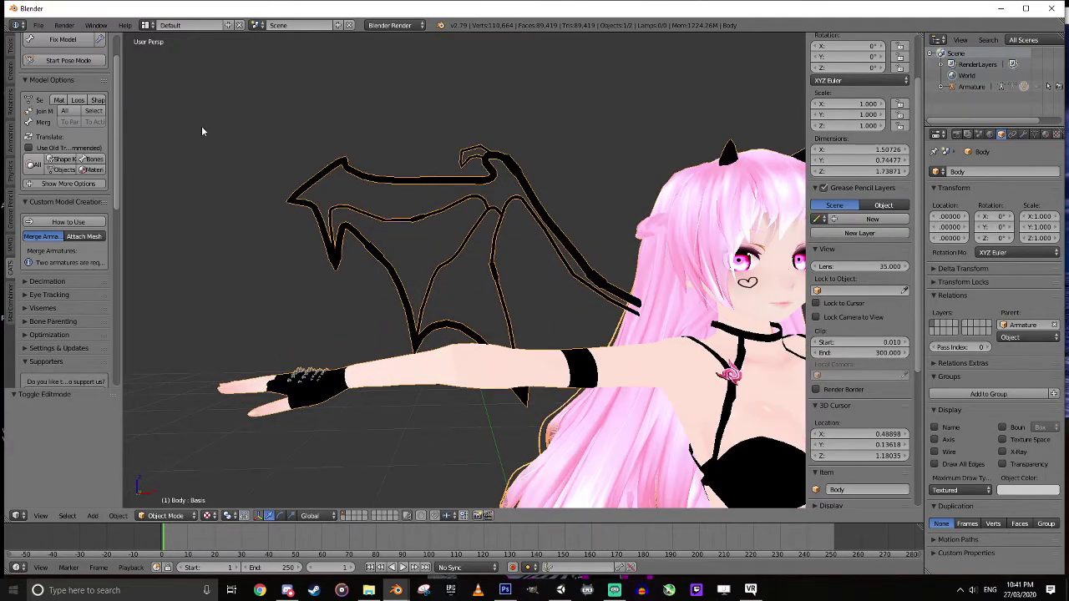
- Show the armature, start Pose Mode and rotate the Right elbow bone slightly about the global Y axis to test the joint
left_click(1026, 87)
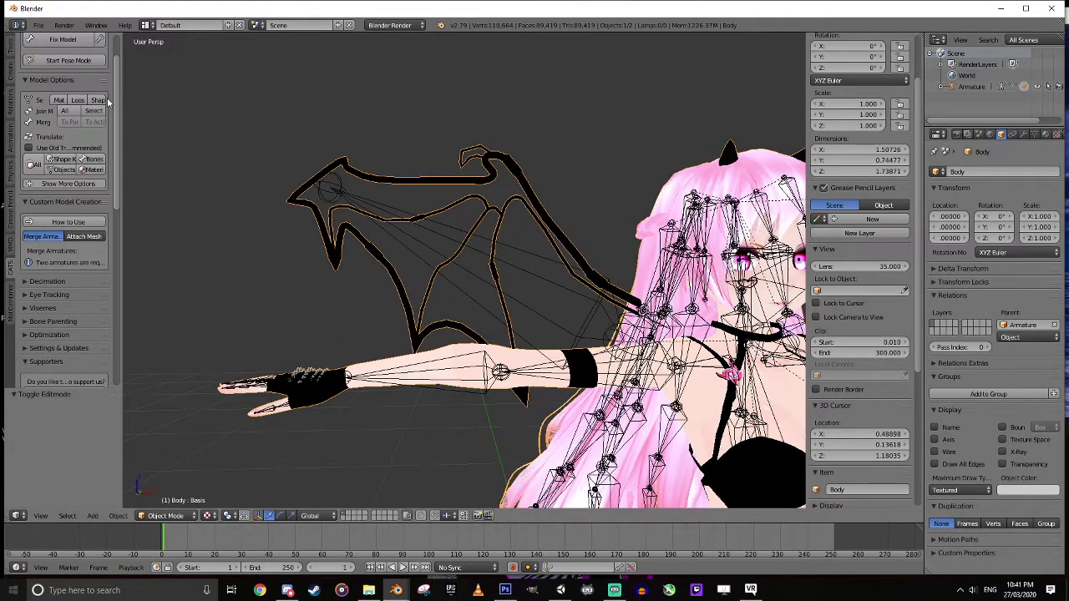
left_click(68, 61)
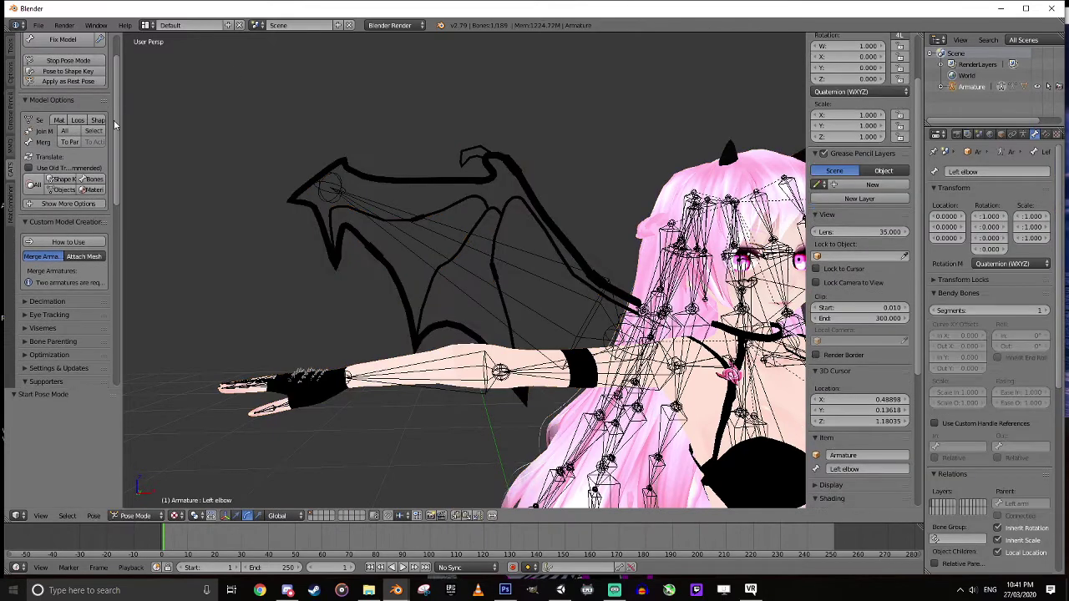
right_click(445, 376)
left_click_drag(470, 404, 478, 359)
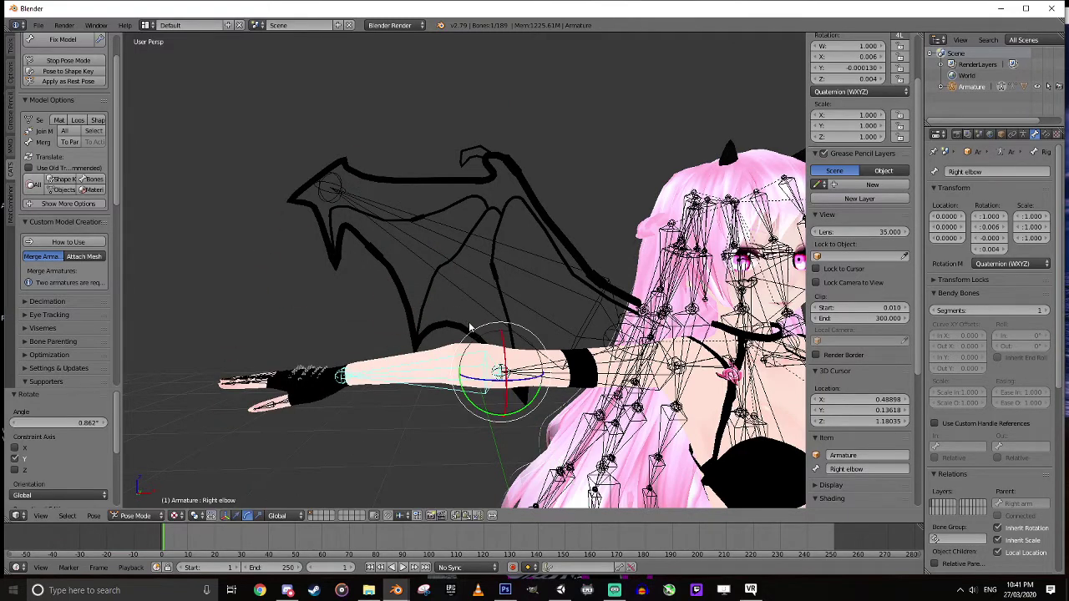
key("Tab")
scroll(481, 347, "up", 1)
scroll(481, 347, "up", 3)
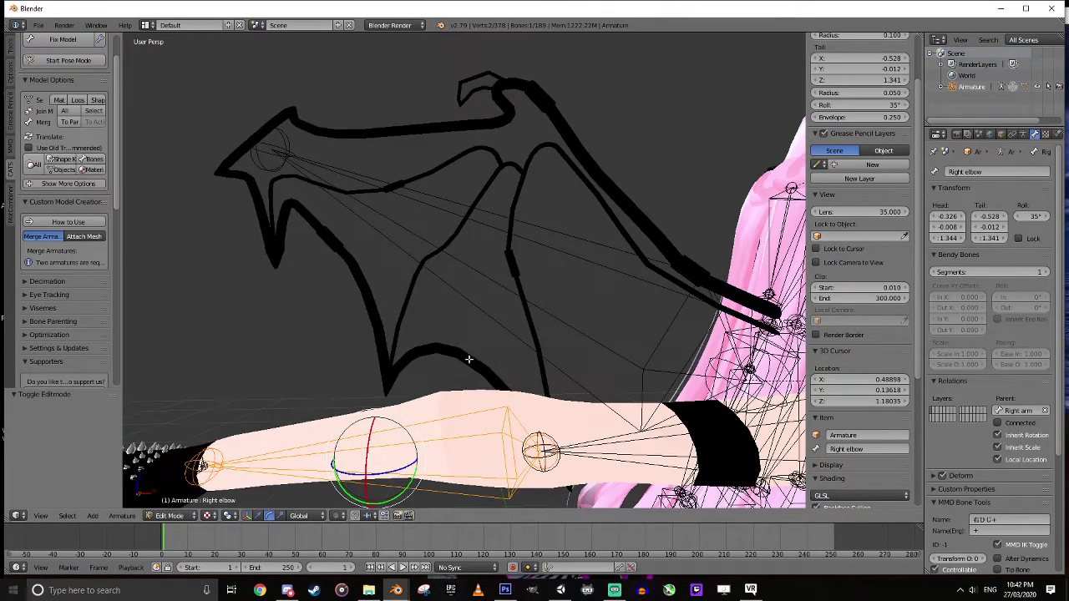
middle_click_drag(467, 384, 469, 375)
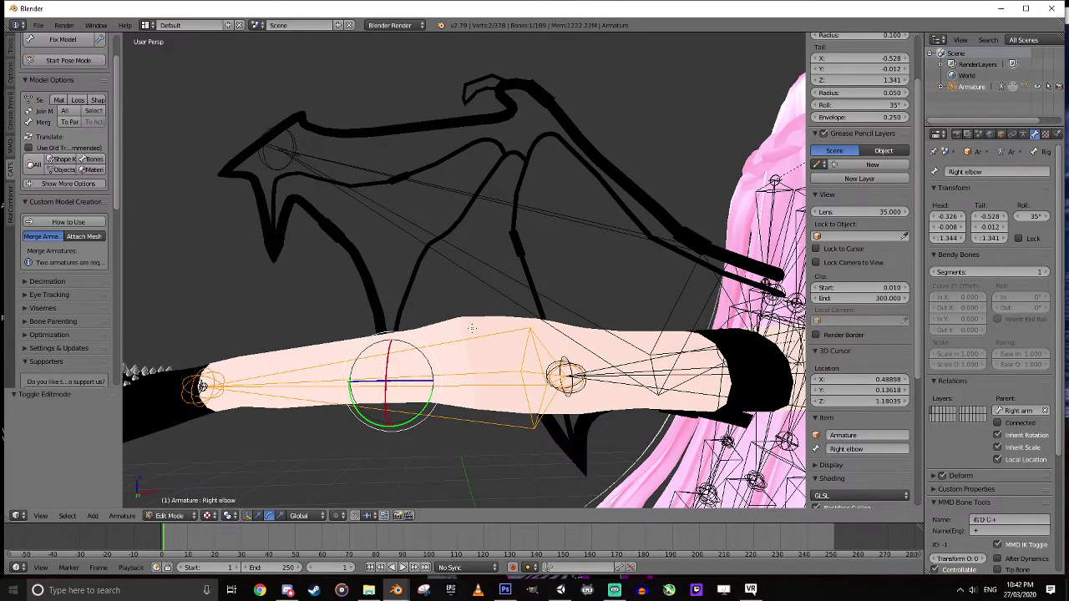
key("Tab")
- Select the Body mesh, open it in Edit Mode and hide the armature
right_click(473, 332)
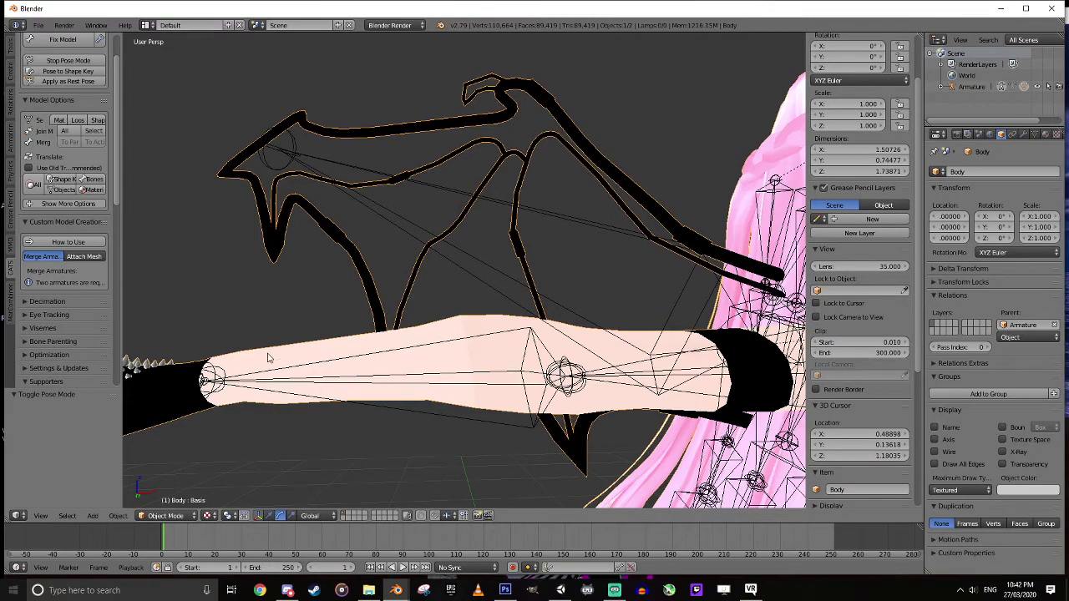
key("Tab")
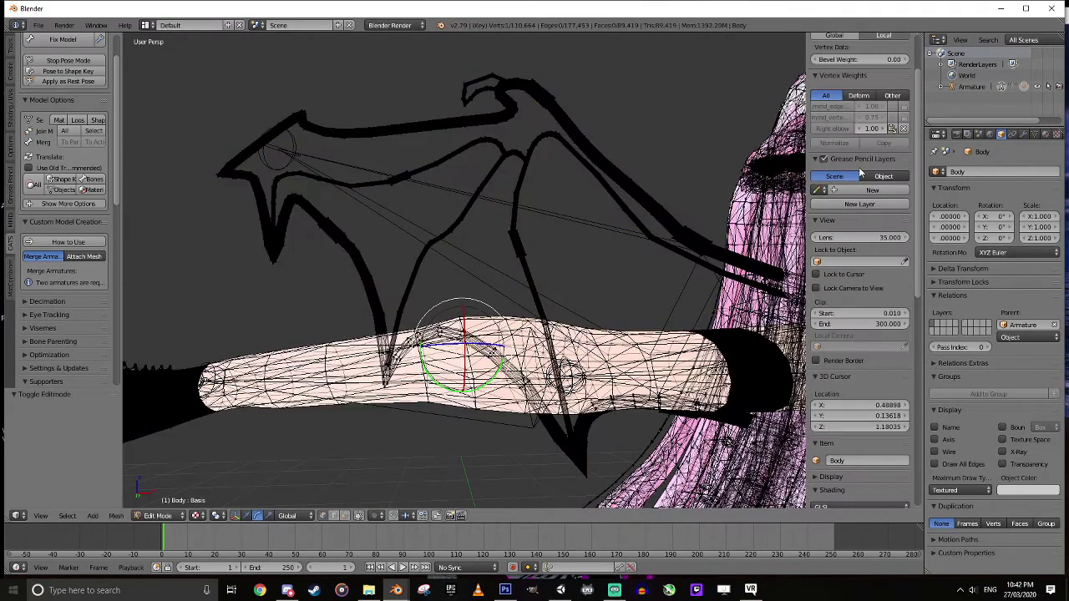
left_click(1034, 87)
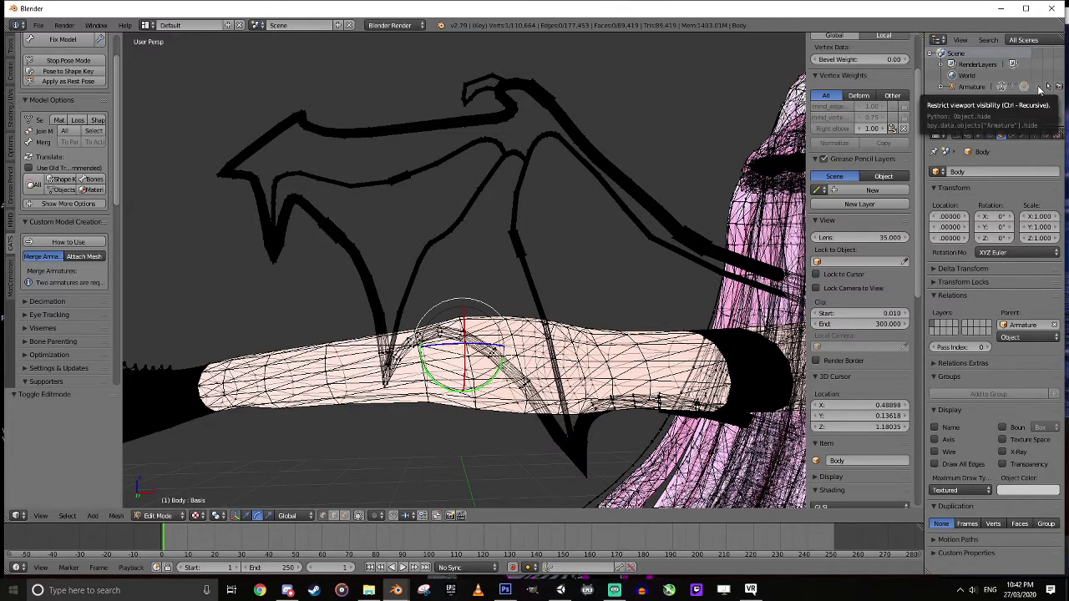
mouse_move(465, 327)
middle_mouse_down()
mouse_move(453, 371)
mouse_move(460, 408)
middle_mouse_up()
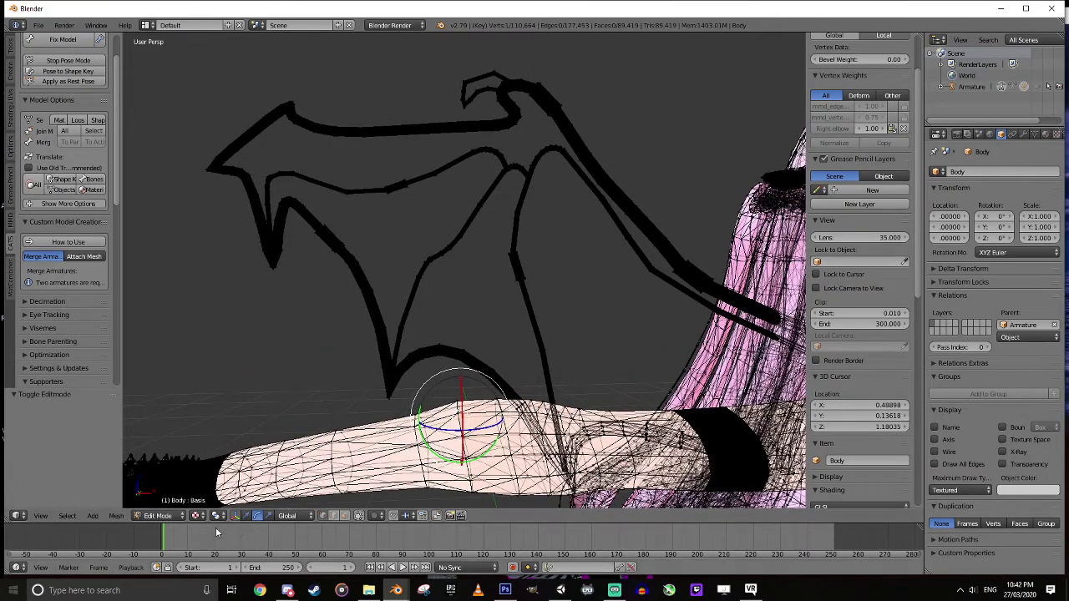
- Circle-select the seam vertices across the front of the right elbow and scale them uniformly to 0.865
left_click(246, 516)
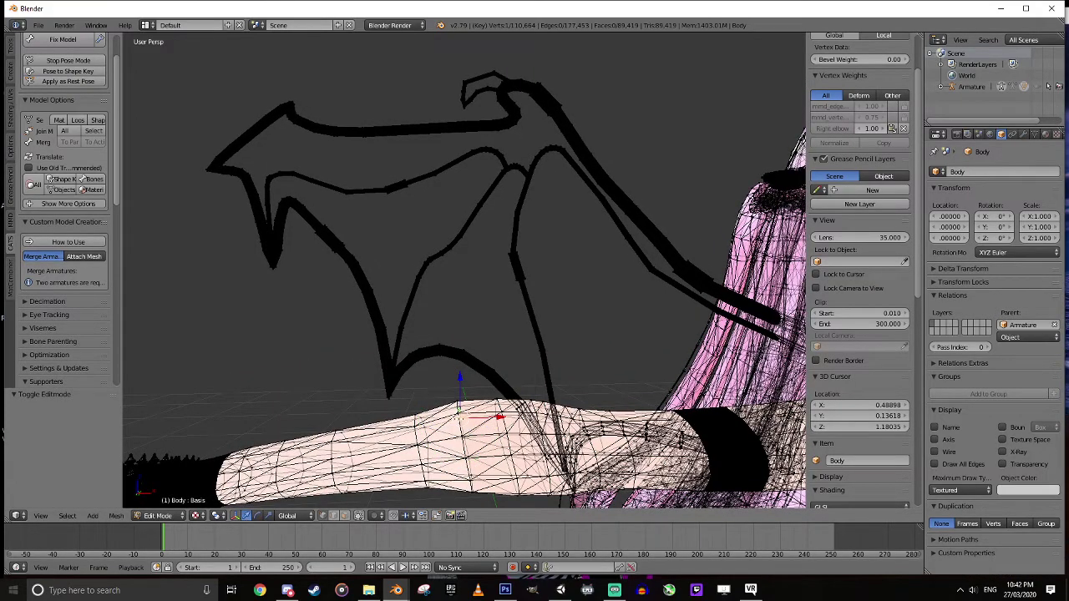
key("c")
left_click_drag(457, 410, 468, 487)
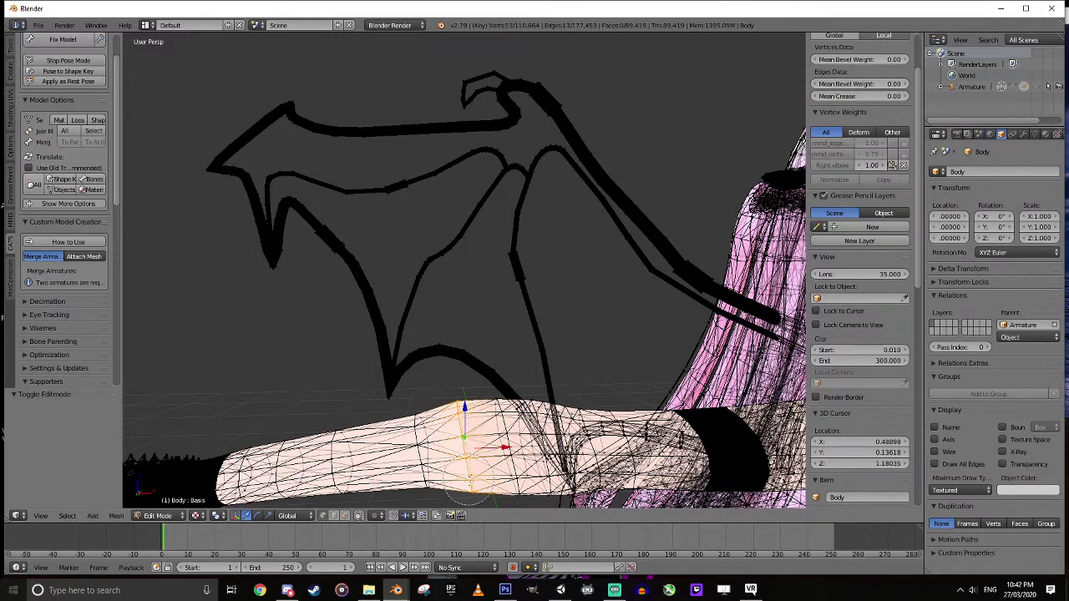
right_click(223, 386)
left_click(269, 516)
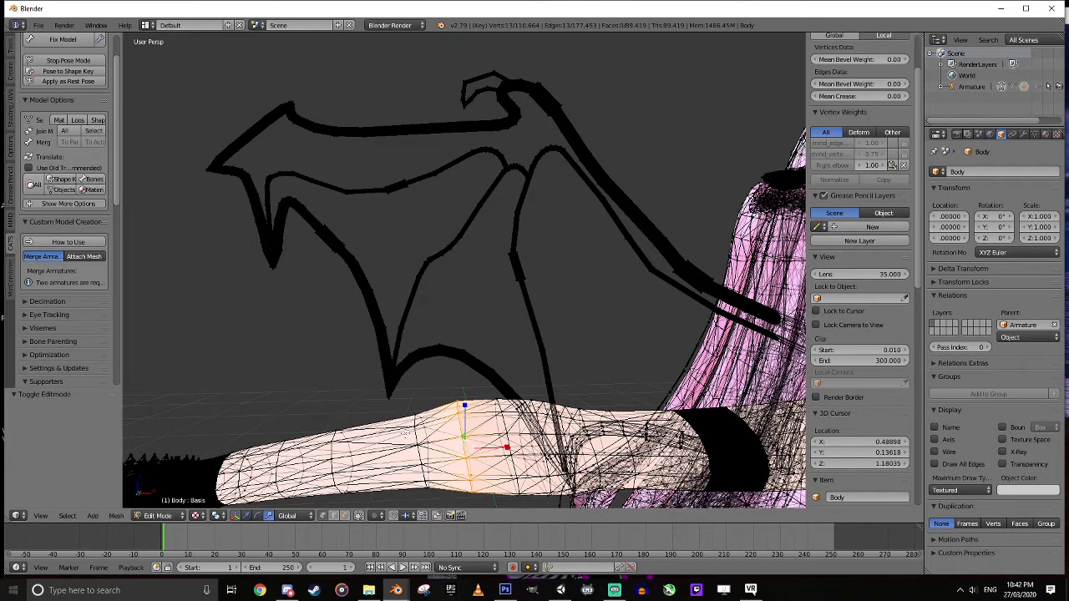
left_click_drag(462, 450, 463, 449)
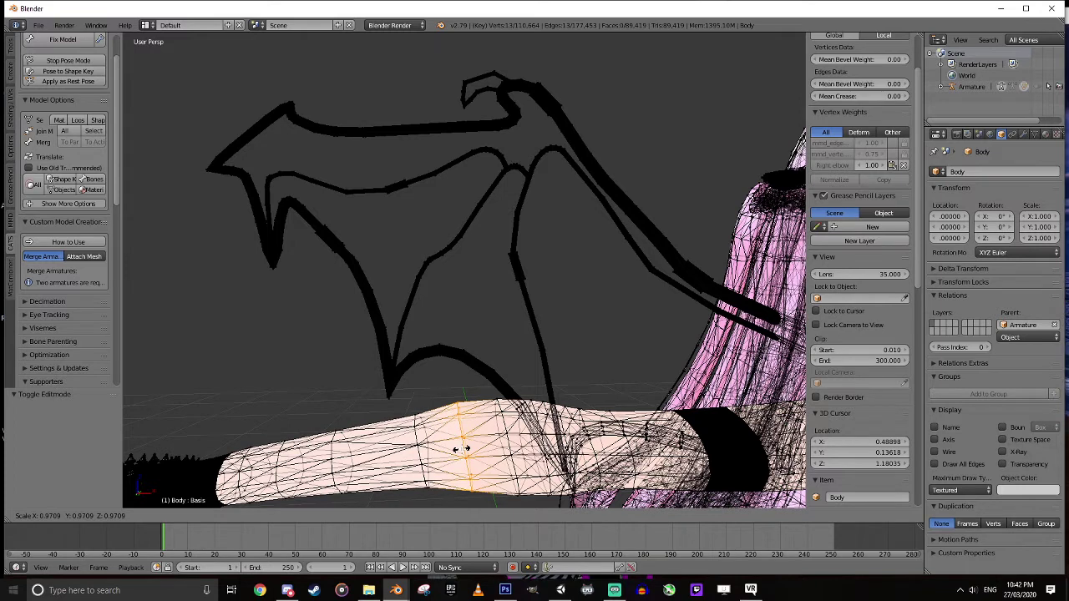
left_click_drag(461, 449, 464, 450)
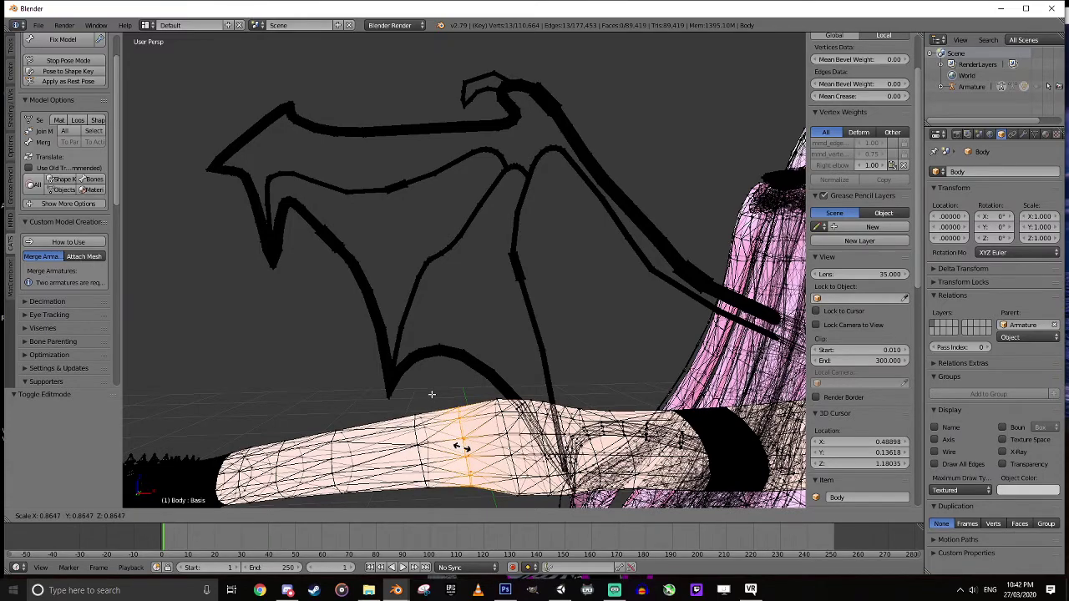
left_click(462, 447)
middle_click_drag(462, 447, 427, 389)
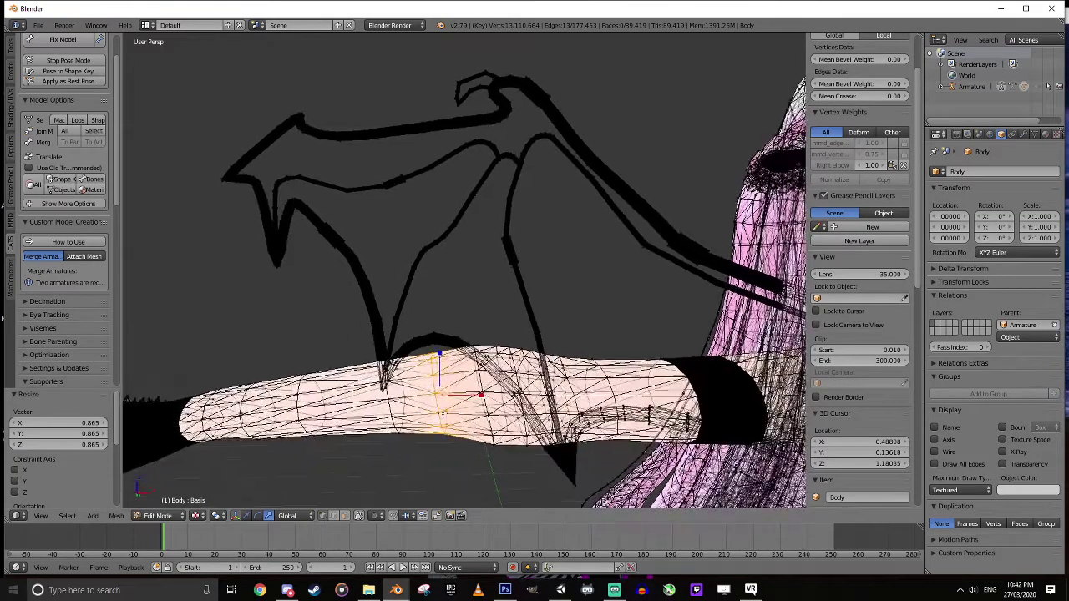
- Inspect the rescaled right elbow in Object Mode and return to Edit Mode
key("Tab")
middle_click_drag(354, 368, 491, 404)
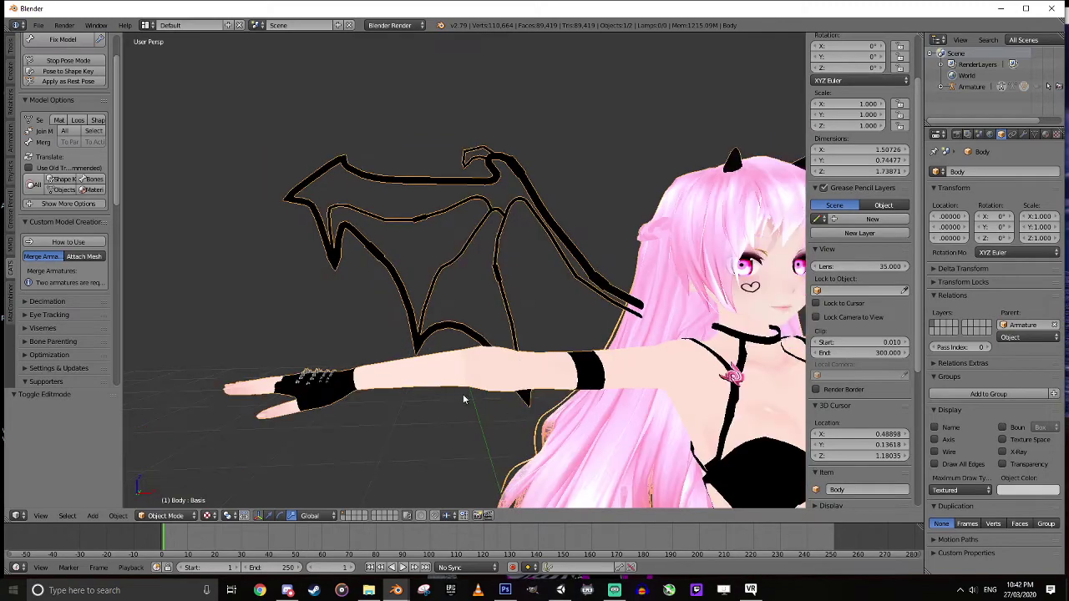
scroll(464, 399, "up", 1)
key("Tab")
scroll(475, 402, "up", 1)
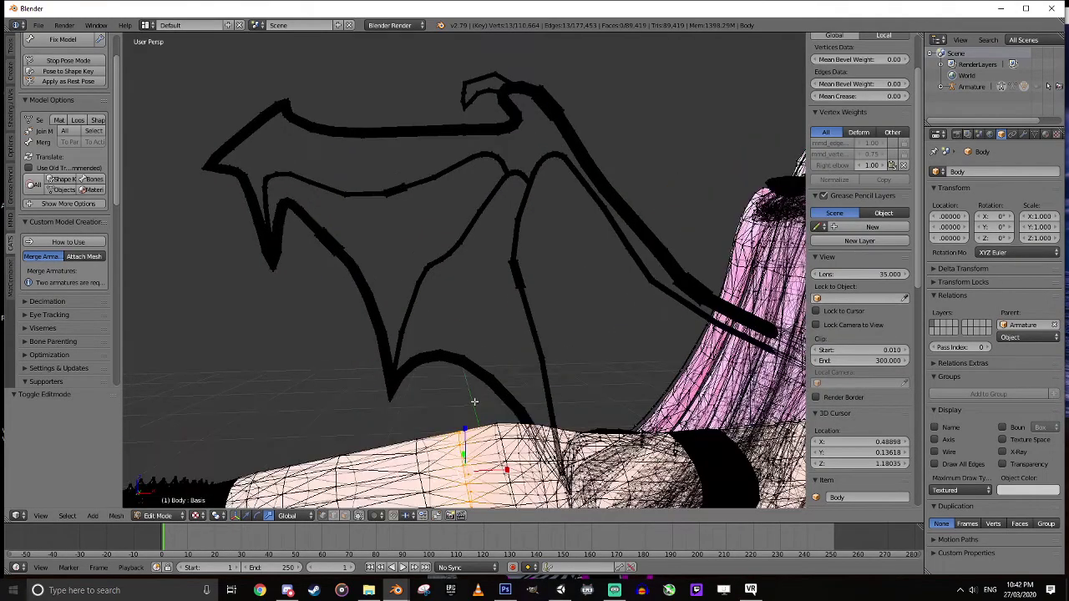
- Select the single vertex on the upper edge of the right elbow and move it slightly down along the global Z axis
middle_click_drag(479, 392, 474, 395)
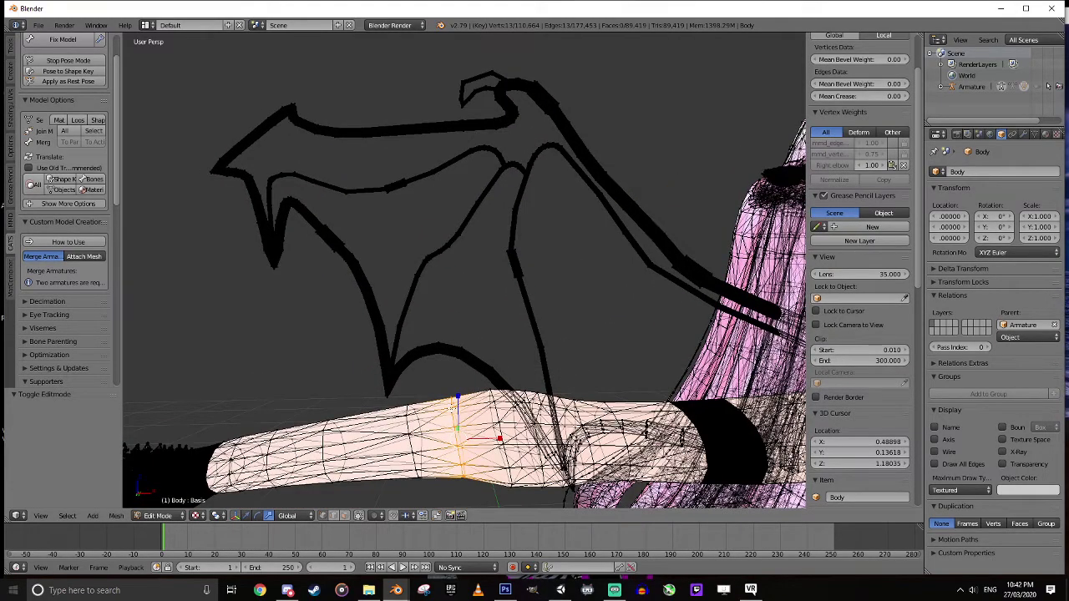
right_click(452, 409)
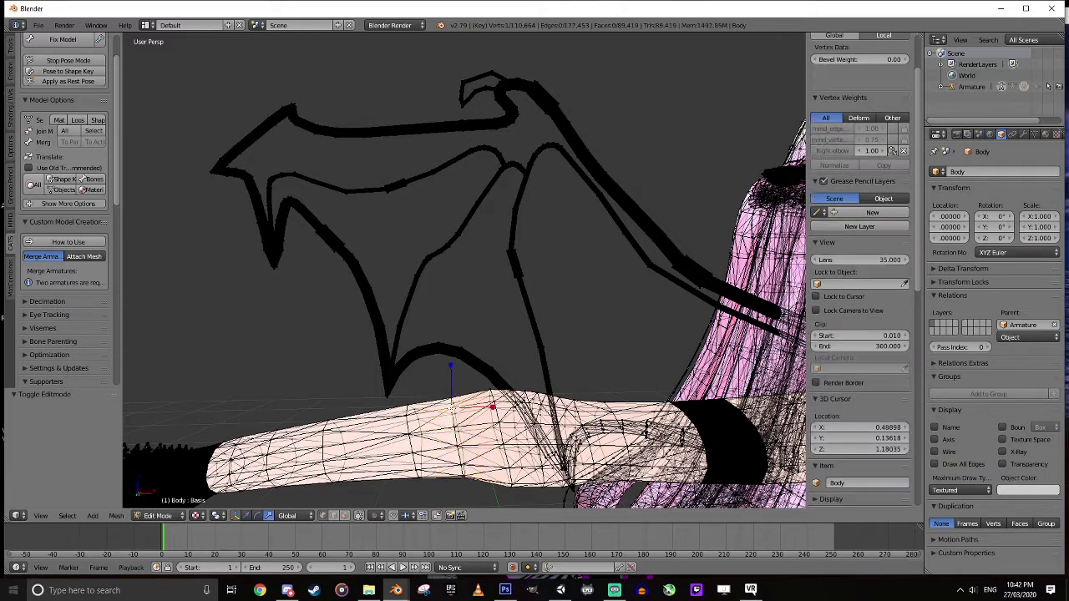
left_click(248, 518)
mouse_move(450, 368)
left_mouse_down()
mouse_move(448, 382)
mouse_move(448, 357)
mouse_move(451, 373)
left_mouse_up()
- Return the Body mesh to Object Mode and inspect both elbows and arms from several angles
scroll(431, 387, "down", 3)
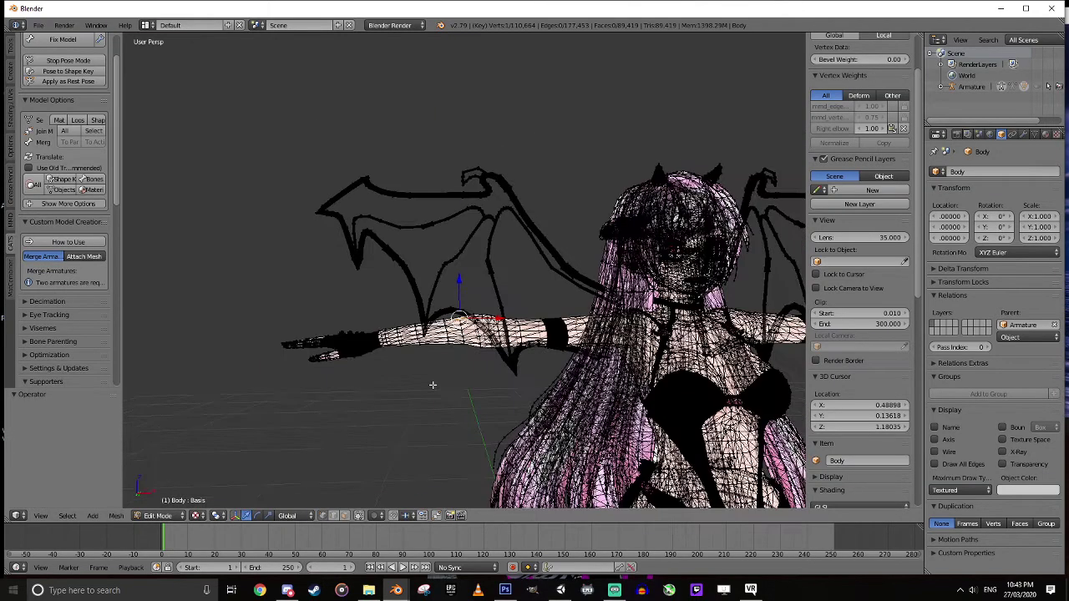
scroll(321, 347, "up", 1)
key("Tab")
scroll(388, 328, "down", 3)
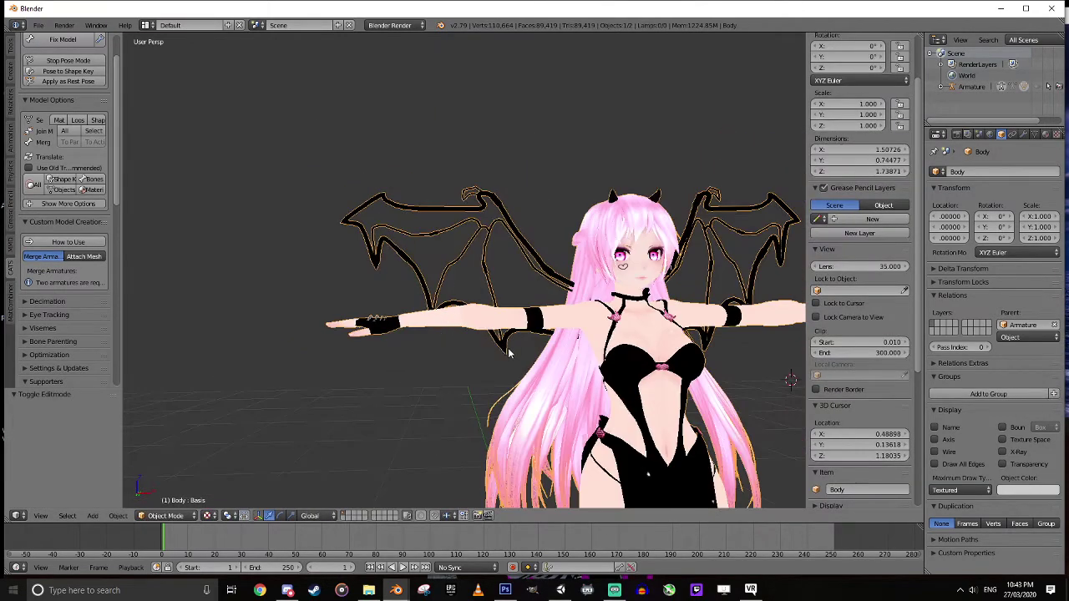
middle_click_drag(509, 350, 500, 381)
middle_click_drag(583, 377, 387, 353, "shift")
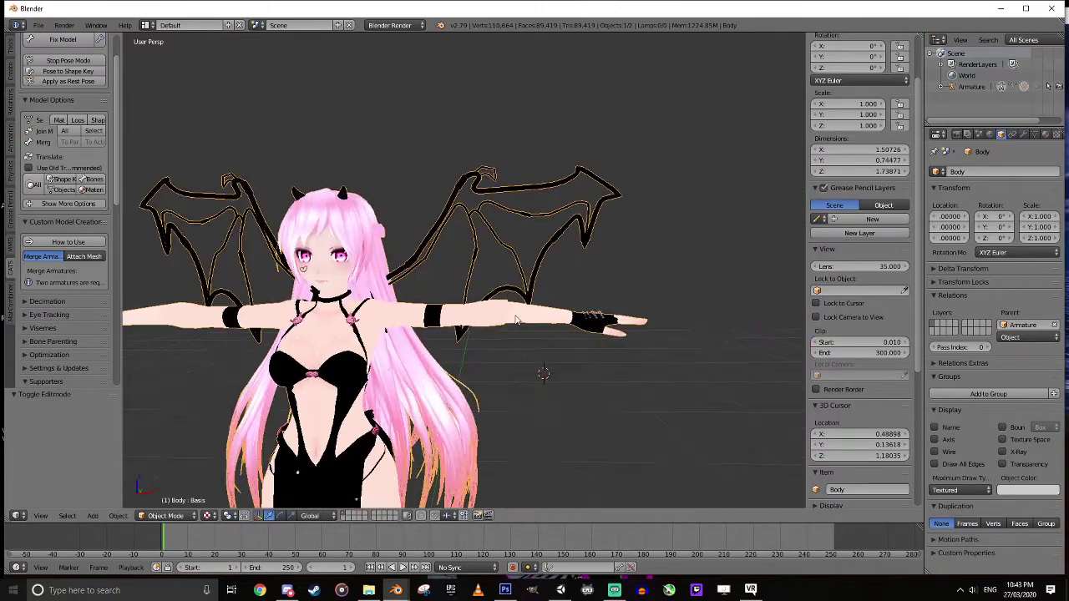
middle_click_drag(490, 335, 602, 346)
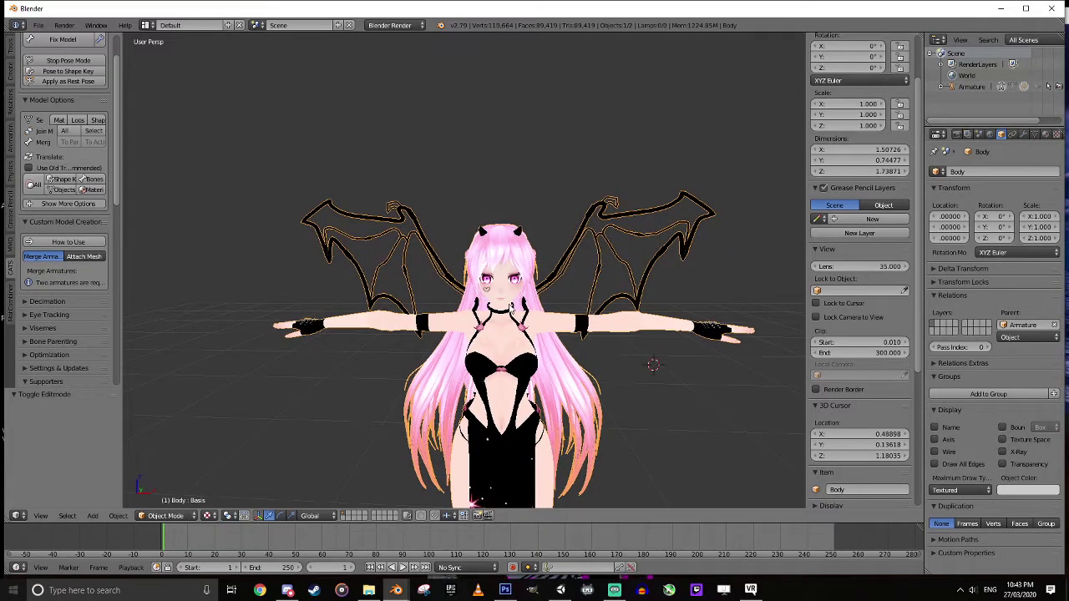
scroll(526, 323, "up", 1)
mouse_move(609, 382)
middle_mouse_down()
mouse_move(457, 370)
mouse_move(519, 382)
mouse_move(604, 376)
mouse_move(625, 386)
middle_mouse_up()
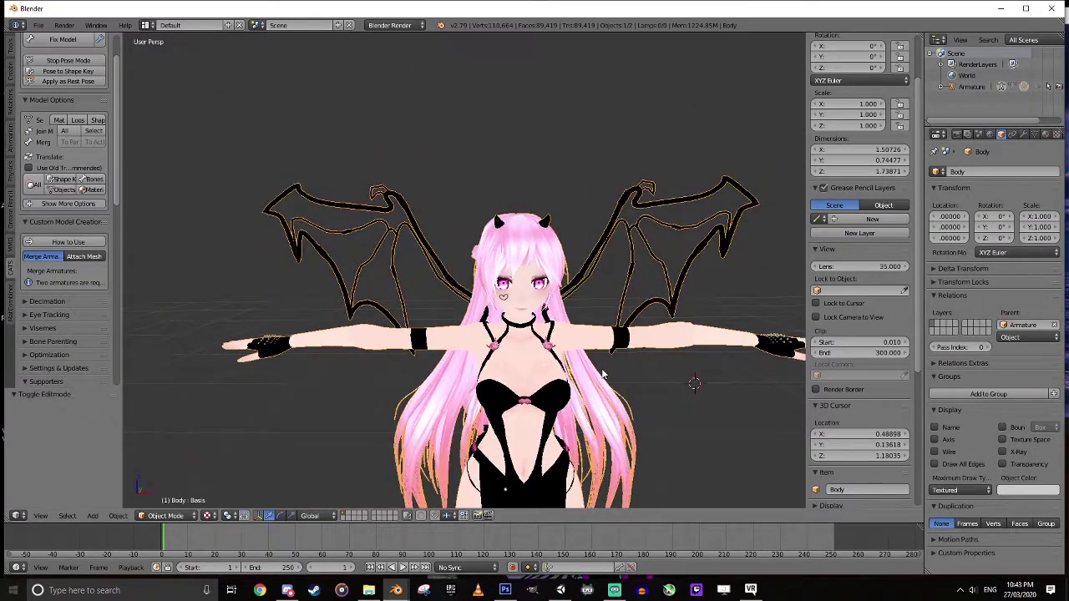